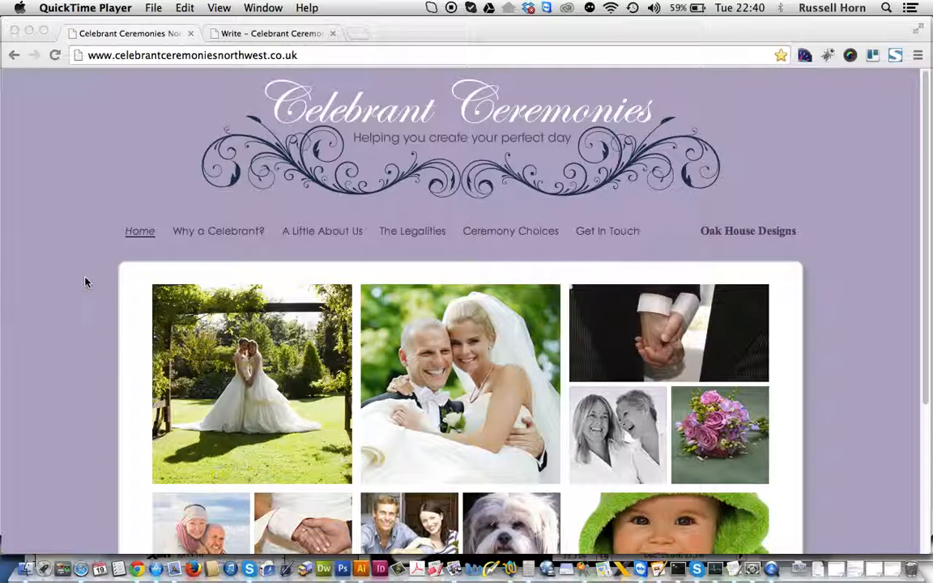
# Look over the Celebrant Ceremonies home page, from the header and navigation down to the image grid and footer.
pyautogui.scroll(-1, 86, 282)
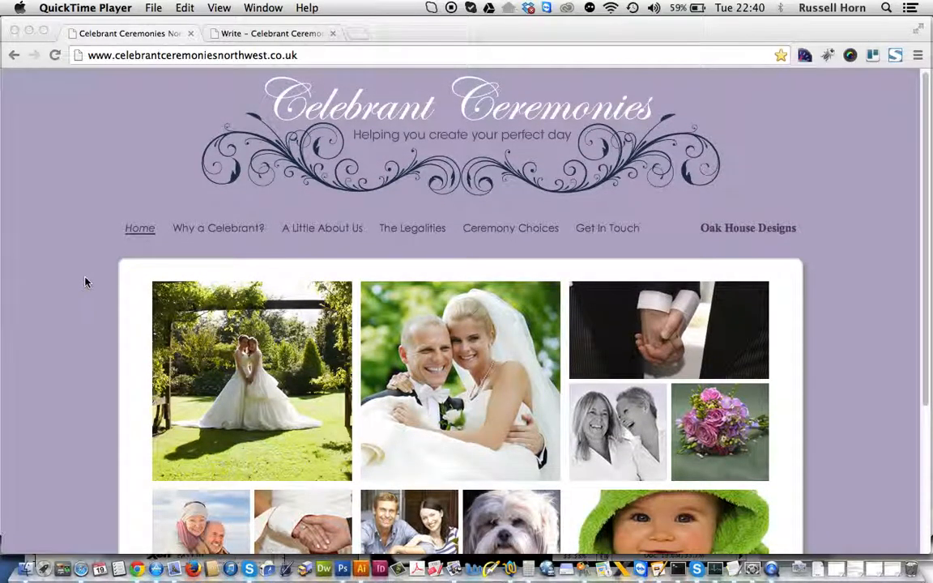
pyautogui.scroll(-5, 87, 281)
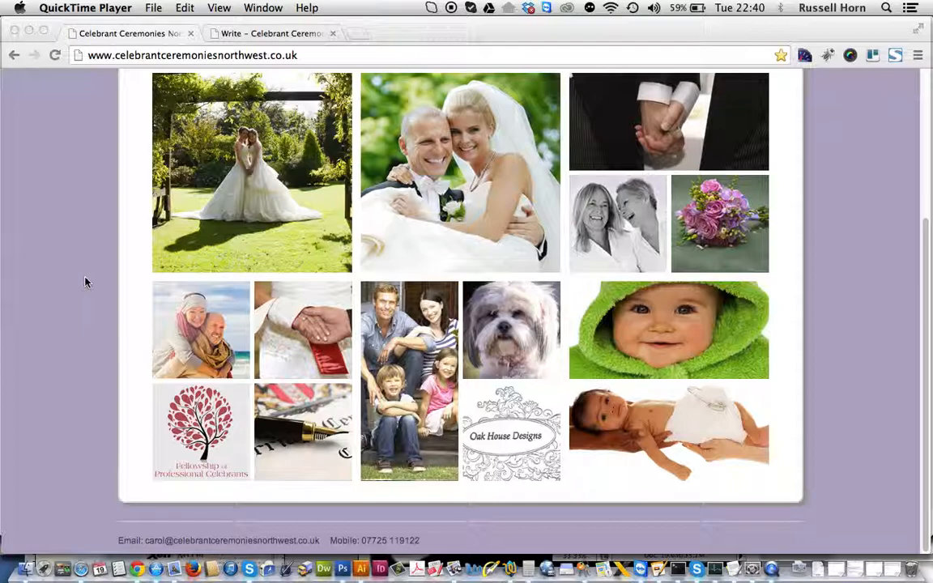
pyautogui.scroll(4, 87, 282)
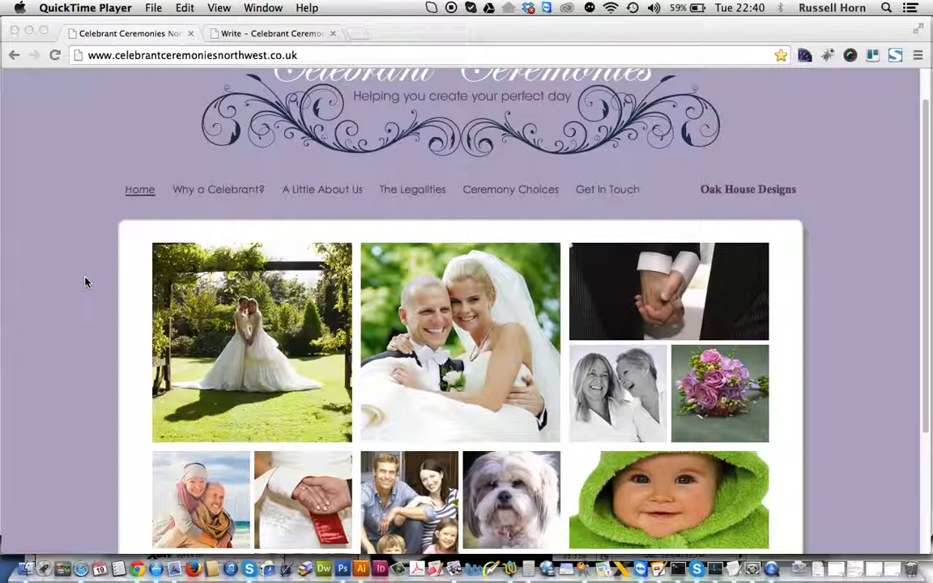
pyautogui.scroll(1, 122, 245)
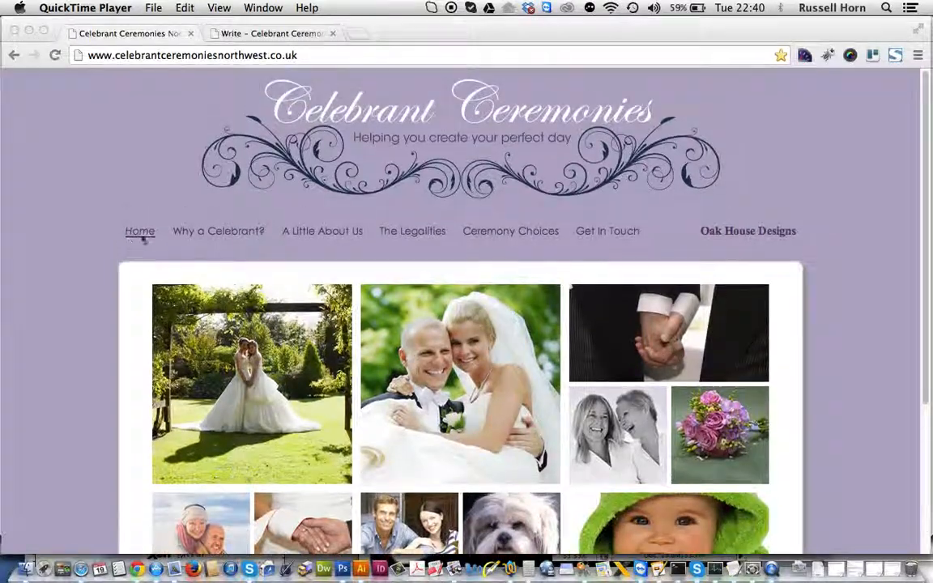
pyautogui.click(224, 241)
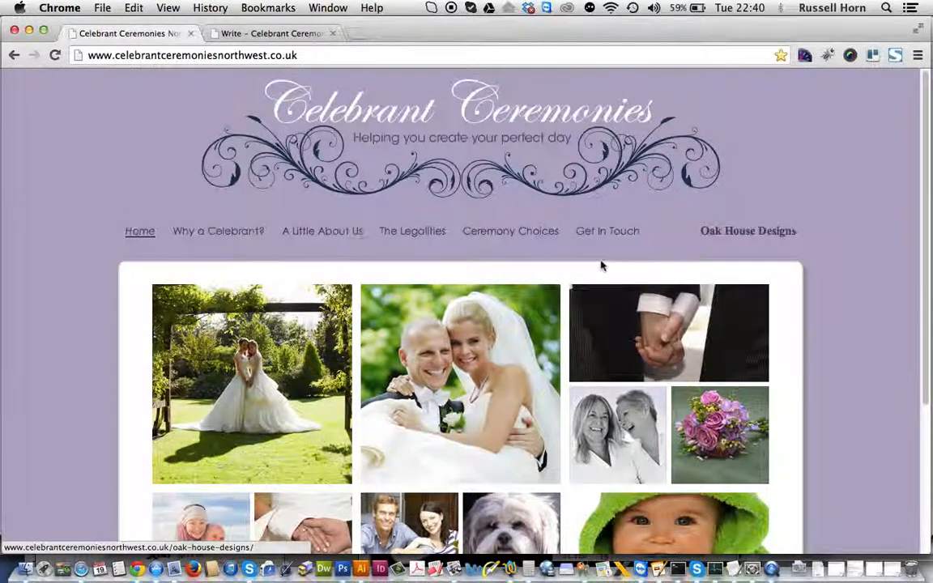
pyautogui.scroll(-2, 519, 340)
pyautogui.scroll(-3, 581, 314)
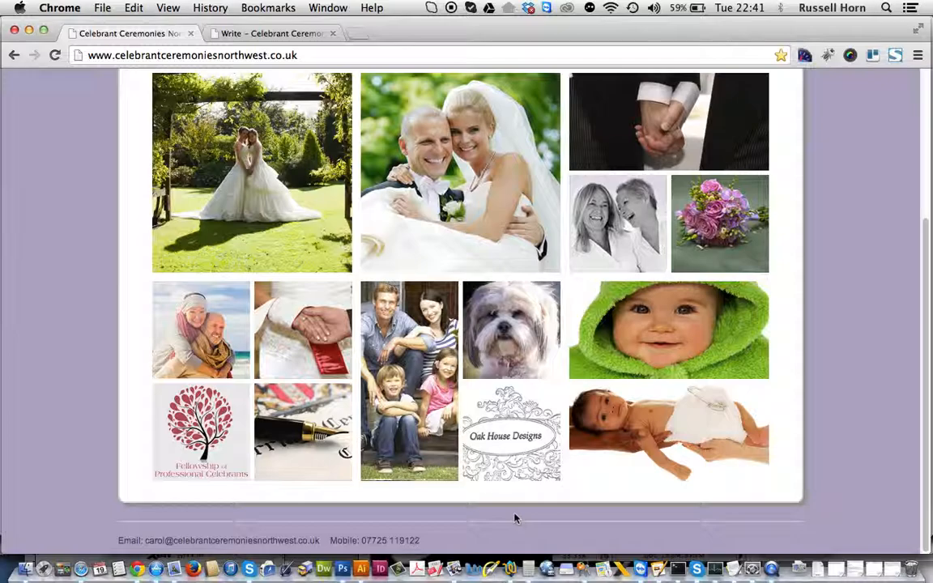
pyautogui.scroll(5, 515, 518)
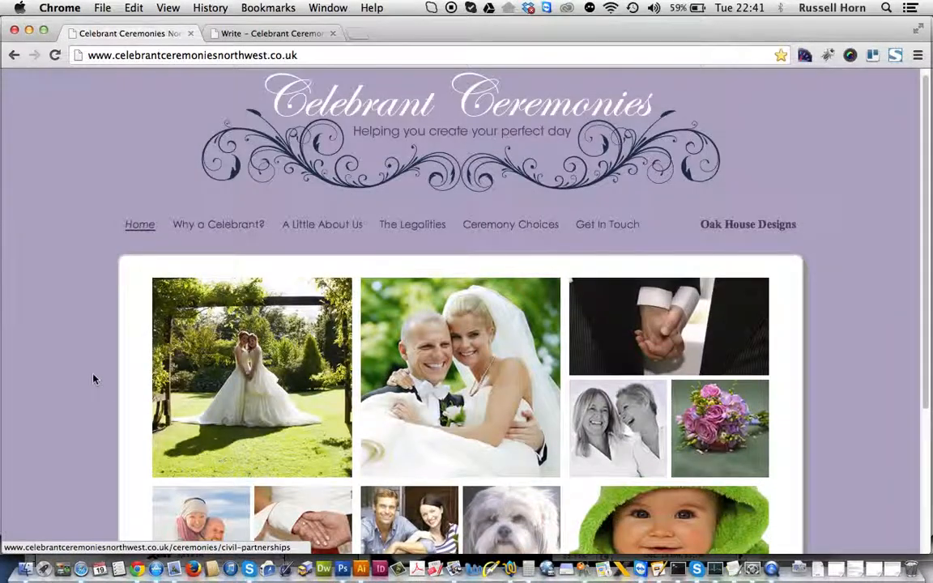
# Visit the Why a Celebrant?, A Little About Us, The Legalities, Ceremony Choices and Get In Touch pages in turn.
pyautogui.click(200, 227)
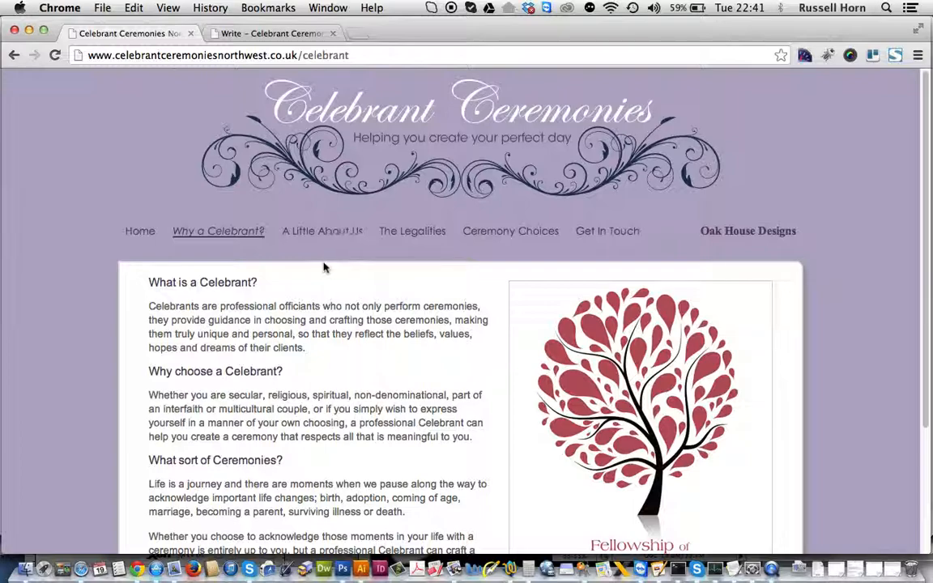
pyautogui.scroll(-1, 260, 264)
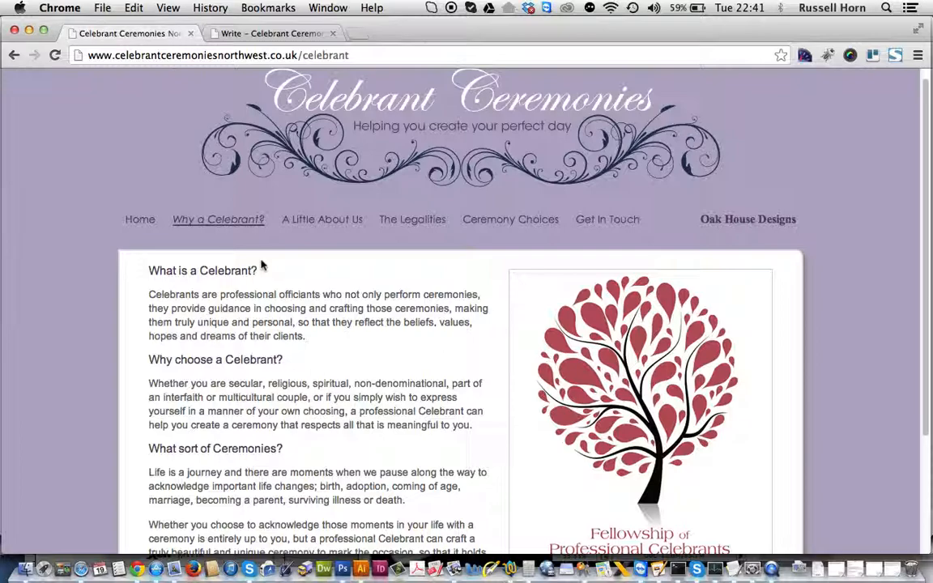
pyautogui.click(313, 221)
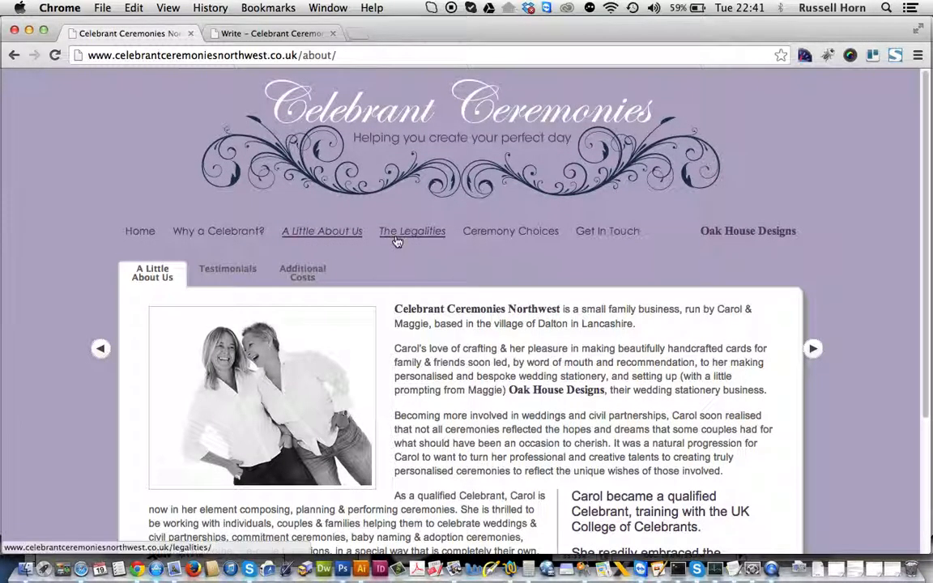
pyautogui.click(397, 234)
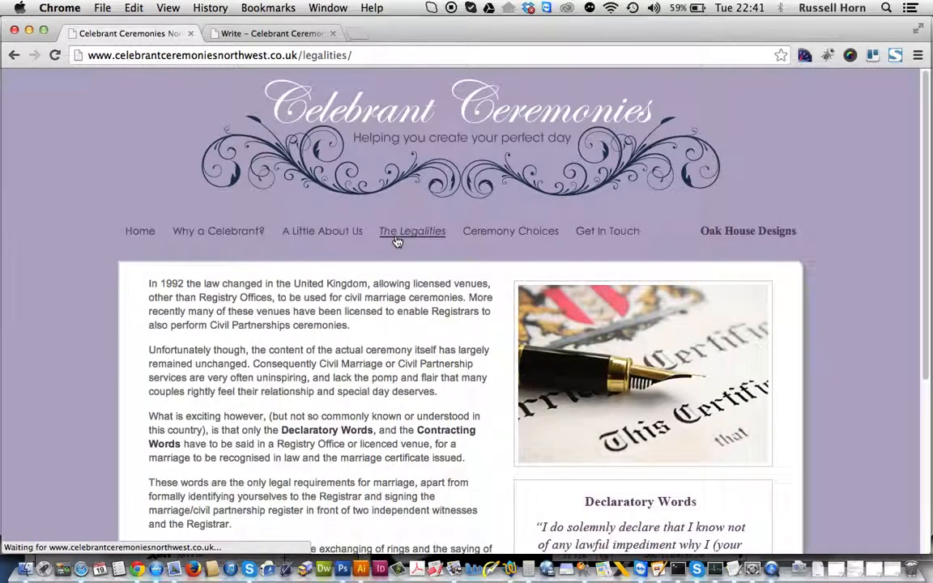
pyautogui.click(483, 235)
pyautogui.click(604, 234)
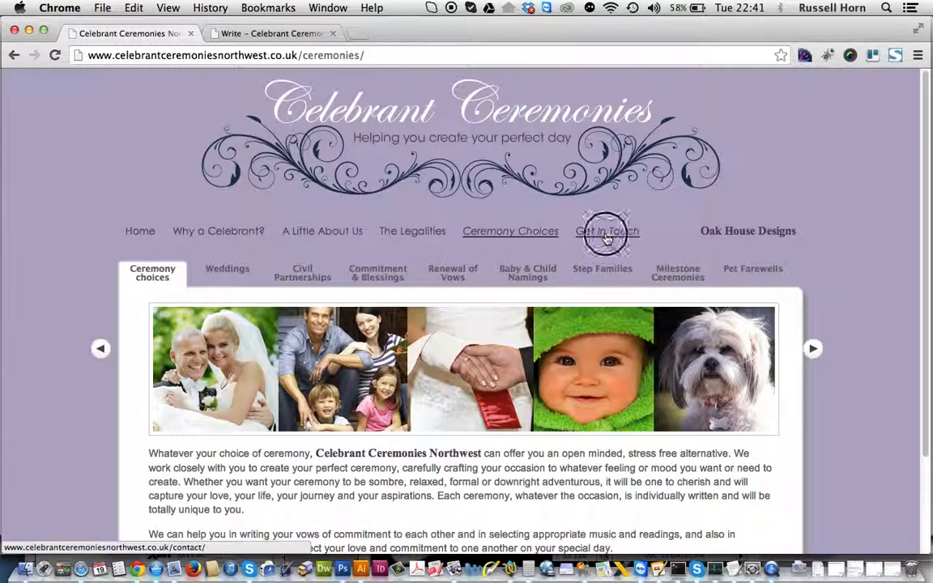
# Examine the contact details, enquiry form and "We are based in Dalton, Lancashire" line on the live Get In Touch page.
pyautogui.scroll(-3, 392, 288)
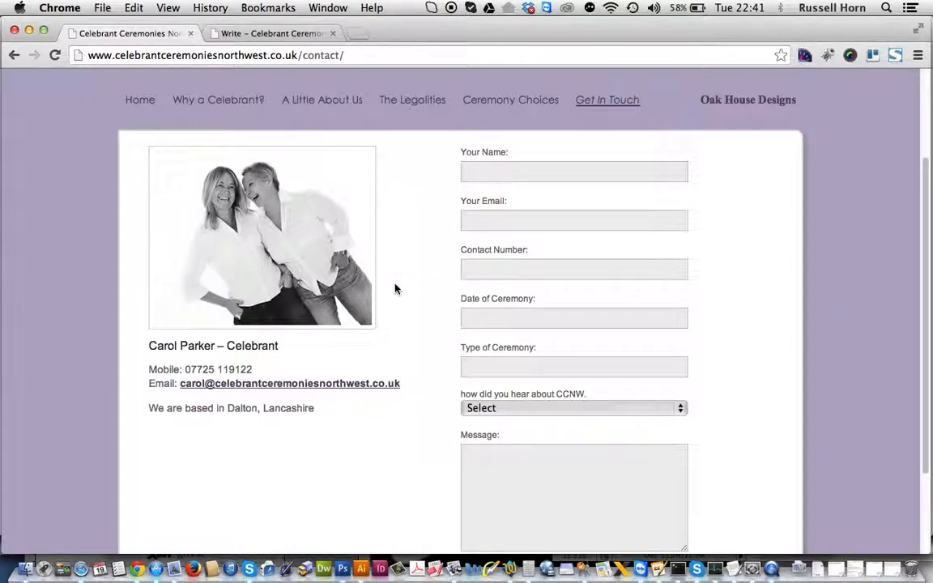
pyautogui.scroll(2, 395, 289)
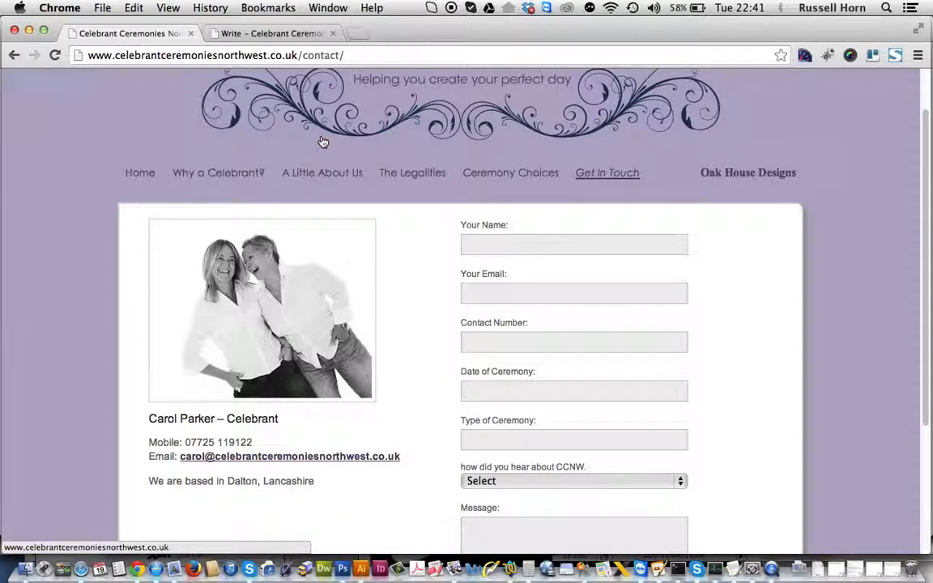
pyautogui.scroll(1, 324, 138)
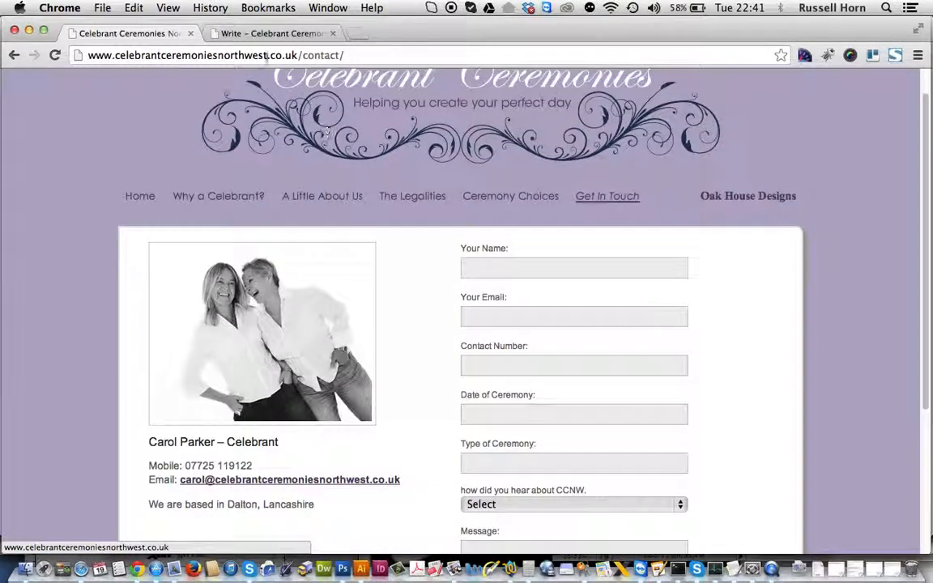
pyautogui.click(254, 36)
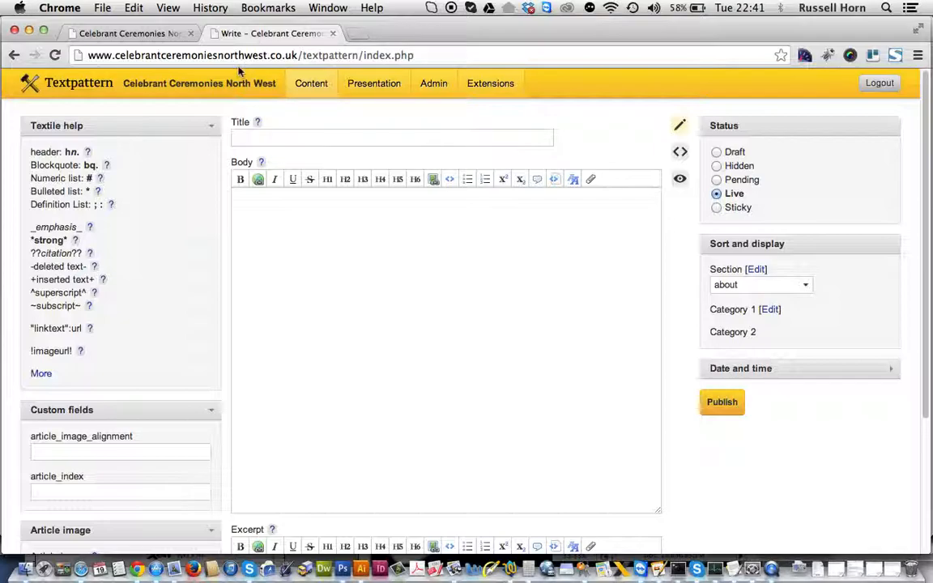
pyautogui.click(143, 36)
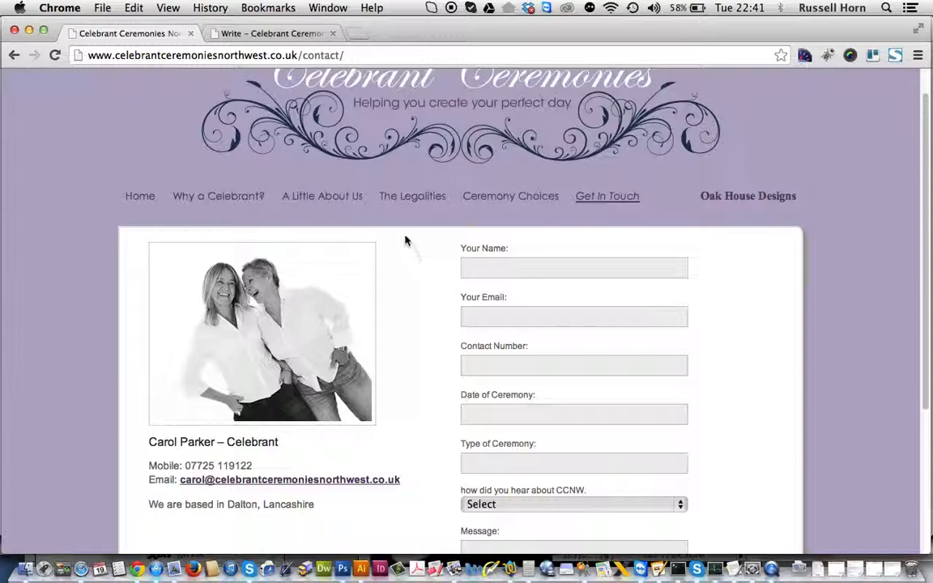
pyautogui.scroll(-2, 383, 308)
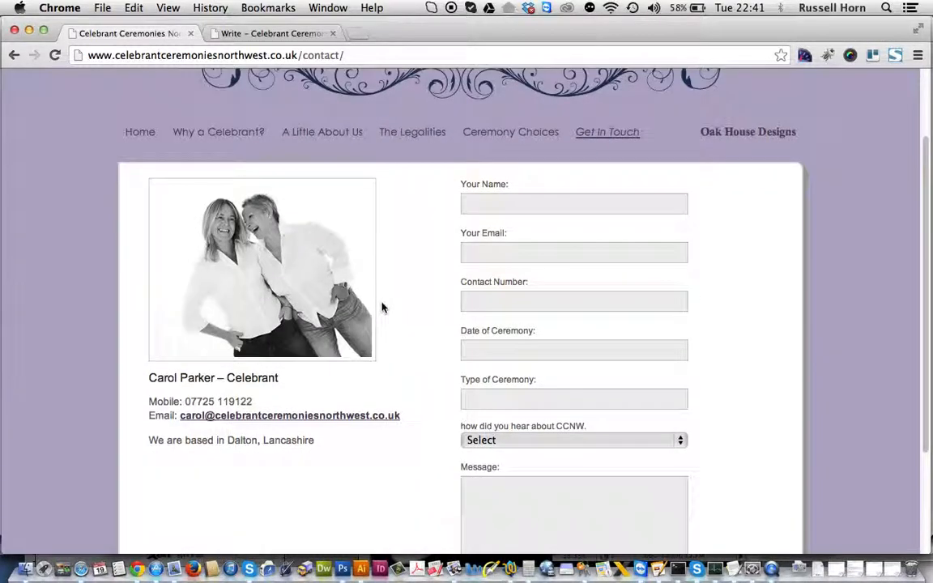
pyautogui.scroll(-2, 337, 441)
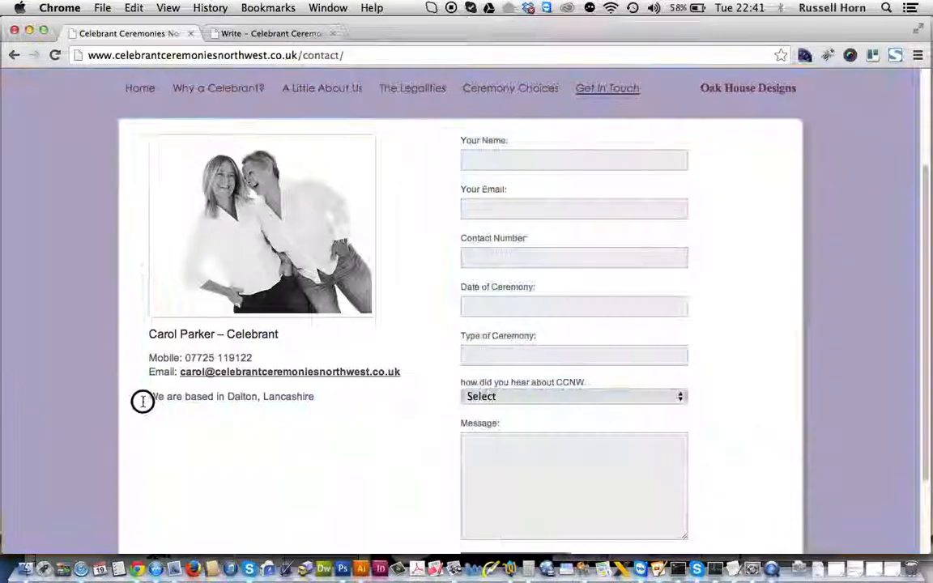
pyautogui.moveTo(150, 399); pyautogui.dragTo(328, 398)
pyautogui.scroll(-2, 333, 402)
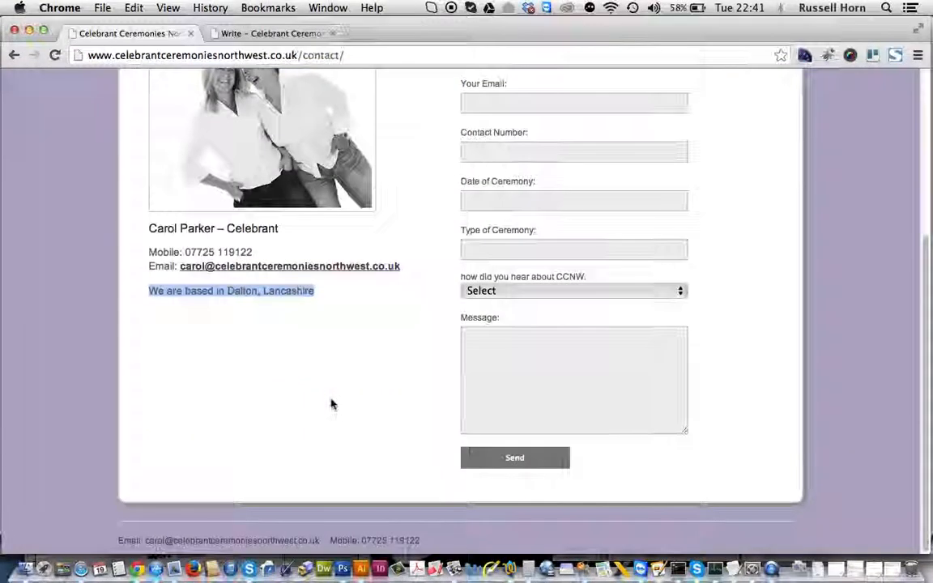
# Open the articles list in the Textpattern admin and look through it for the Get In Touch article.
pyautogui.click(262, 35)
pyautogui.moveTo(306, 83)
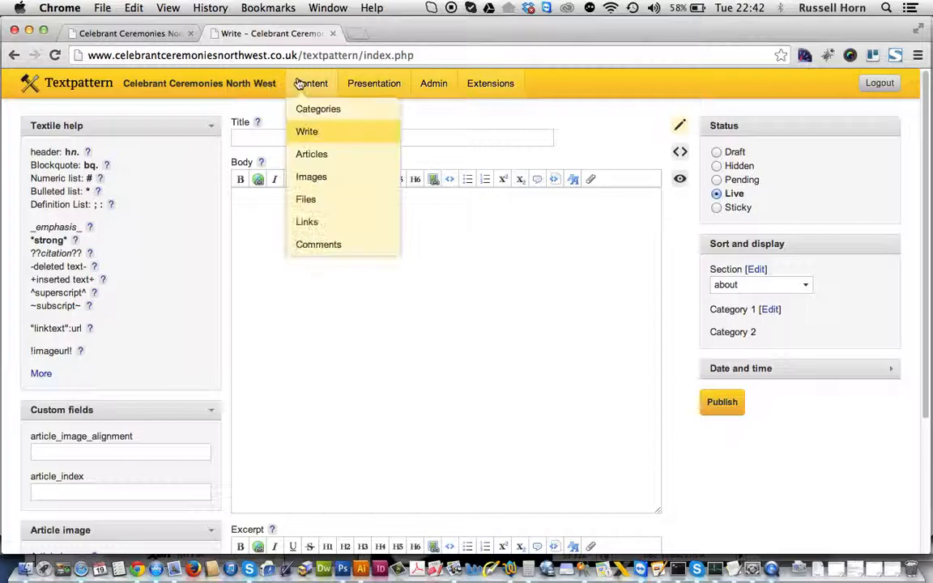
pyautogui.click(313, 154)
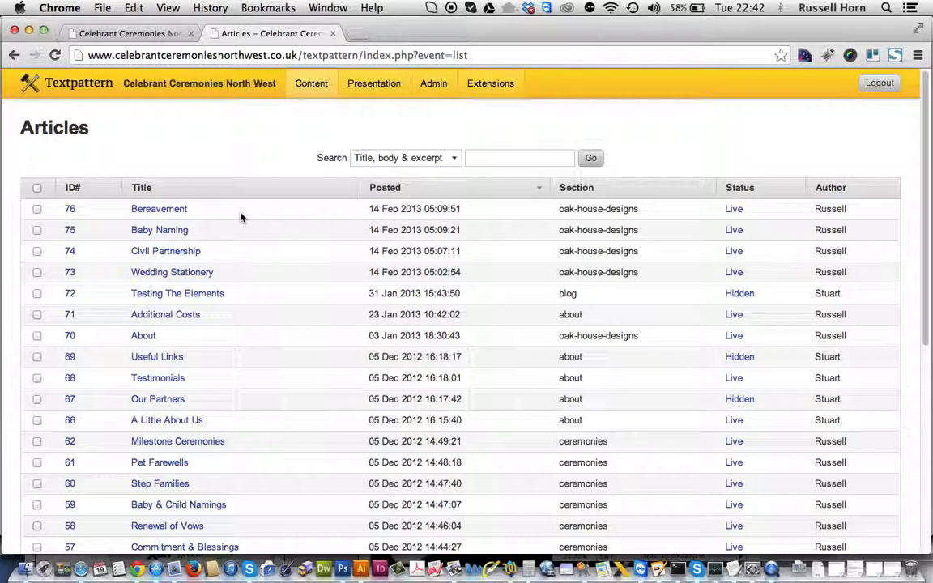
pyautogui.scroll(-1, 240, 218)
pyautogui.scroll(-6, 241, 219)
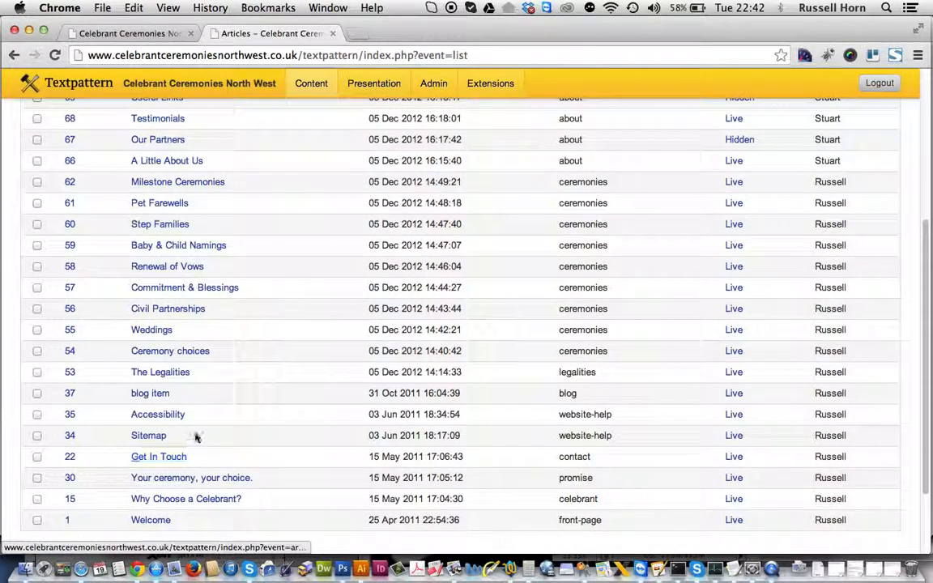
pyautogui.scroll(7, 209, 421)
# Search the articles for "get" and open the Get In Touch article for editing.
pyautogui.click(477, 158)
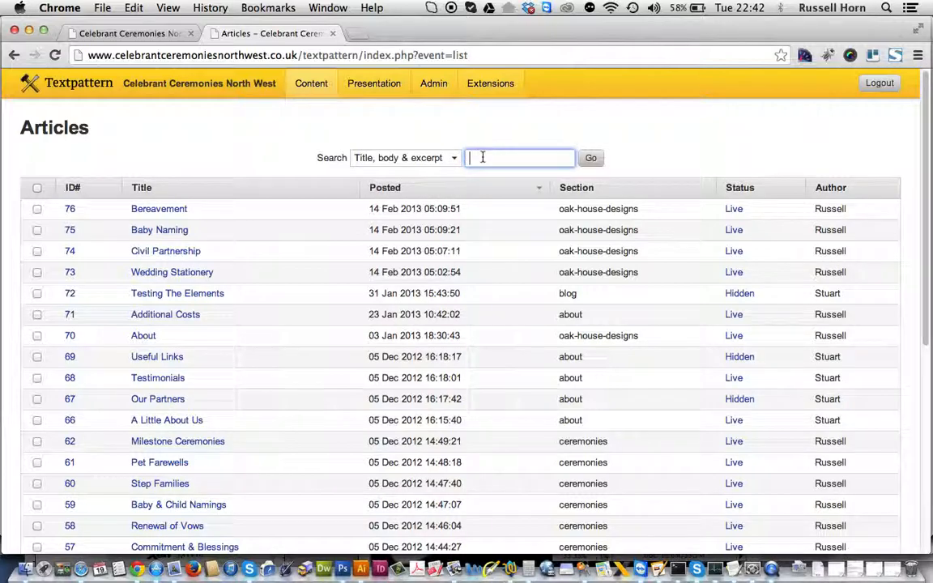
pyautogui.write('get')
pyautogui.press('Return')
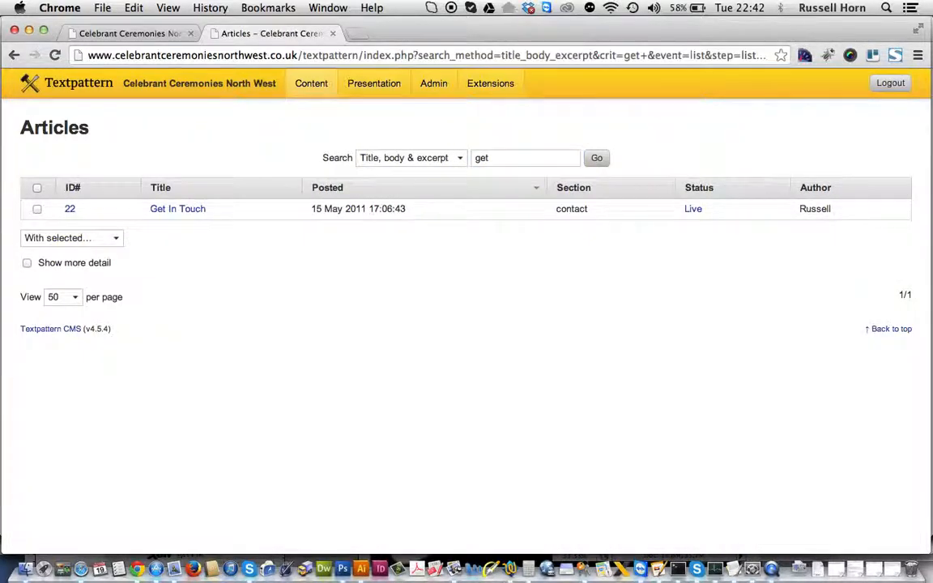
pyautogui.click(194, 209)
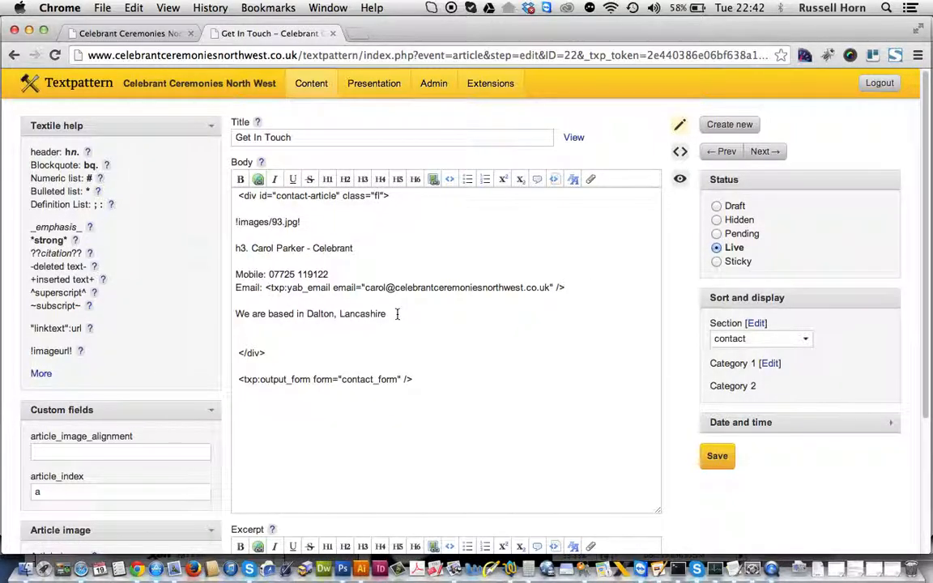
# Examine the heading, mobile number, txp:yab_email tag and location line in the Get In Touch article body.
pyautogui.moveTo(387, 314); pyautogui.dragTo(231, 249)
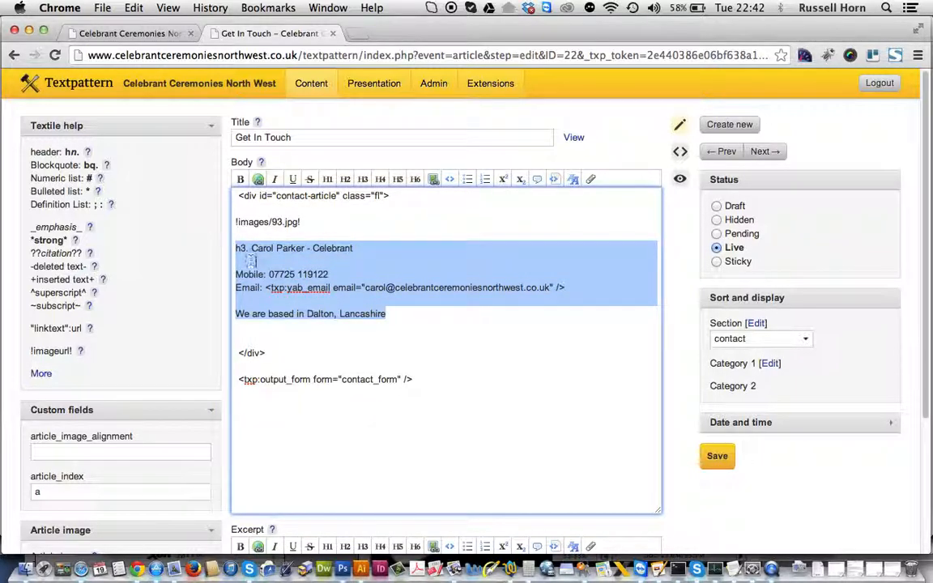
pyautogui.click(252, 260)
pyautogui.moveTo(238, 275); pyautogui.dragTo(346, 273)
pyautogui.click(348, 268)
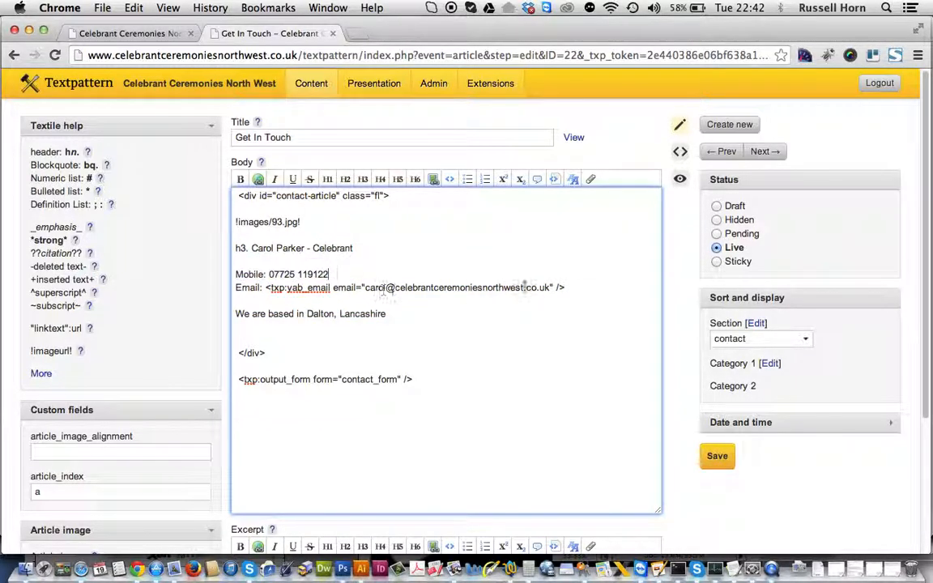
pyautogui.moveTo(560, 287); pyautogui.dragTo(269, 288)
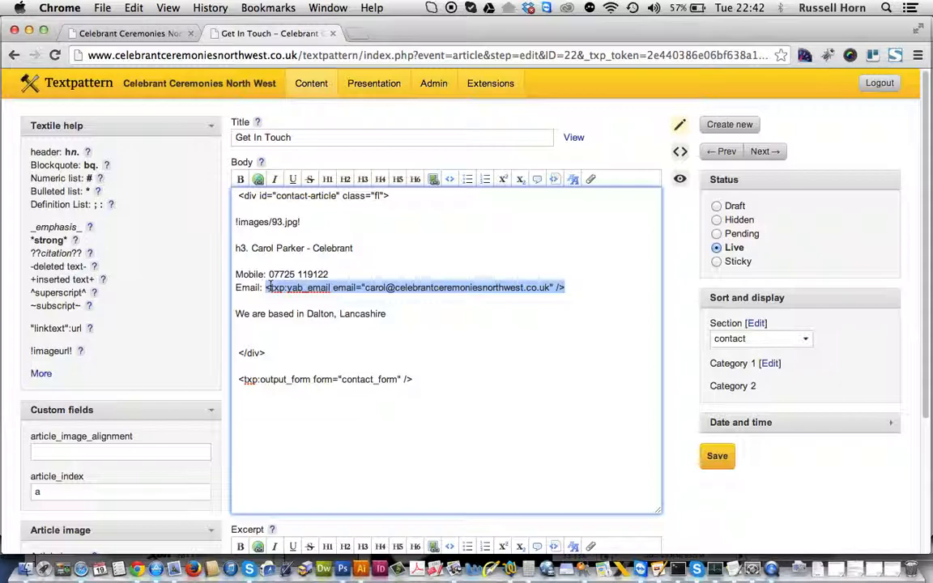
pyautogui.click(337, 273)
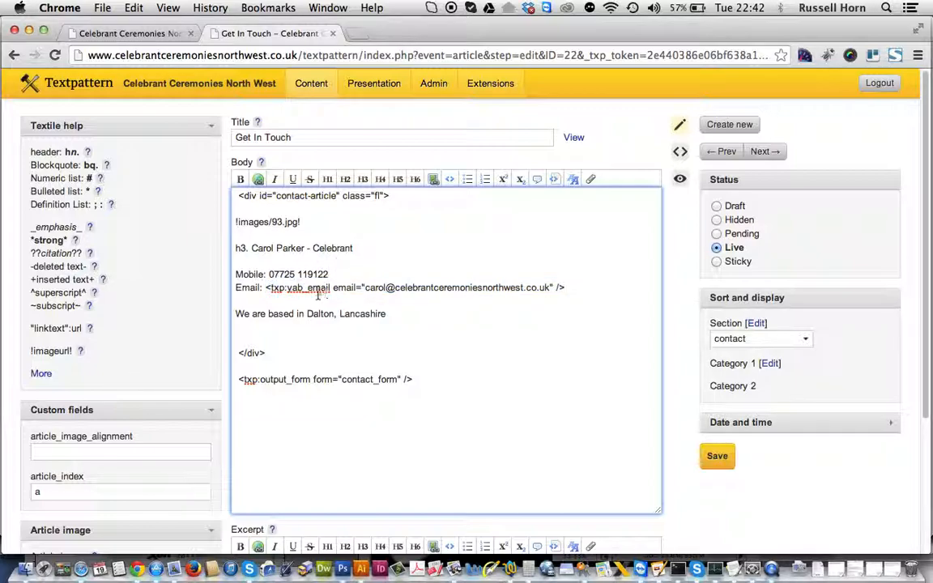
pyautogui.moveTo(266, 287); pyautogui.dragTo(393, 288)
pyautogui.click(404, 287)
pyautogui.moveTo(566, 288); pyautogui.dragTo(267, 291)
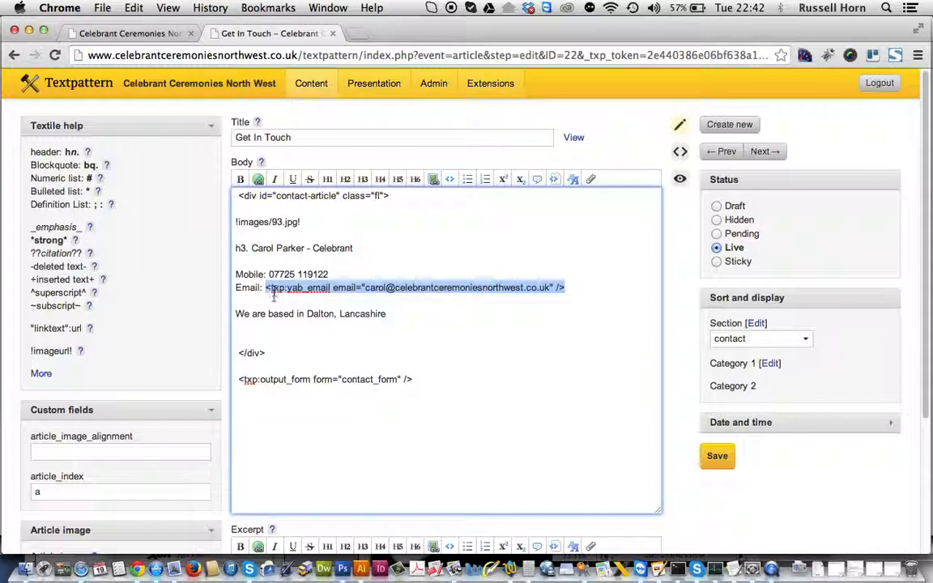
# Compare the contact_form output tag and the images/93.jpg line in the article body with the live Get In Touch page.
pyautogui.doubleClick(294, 329)
pyautogui.moveTo(235, 380); pyautogui.dragTo(421, 377)
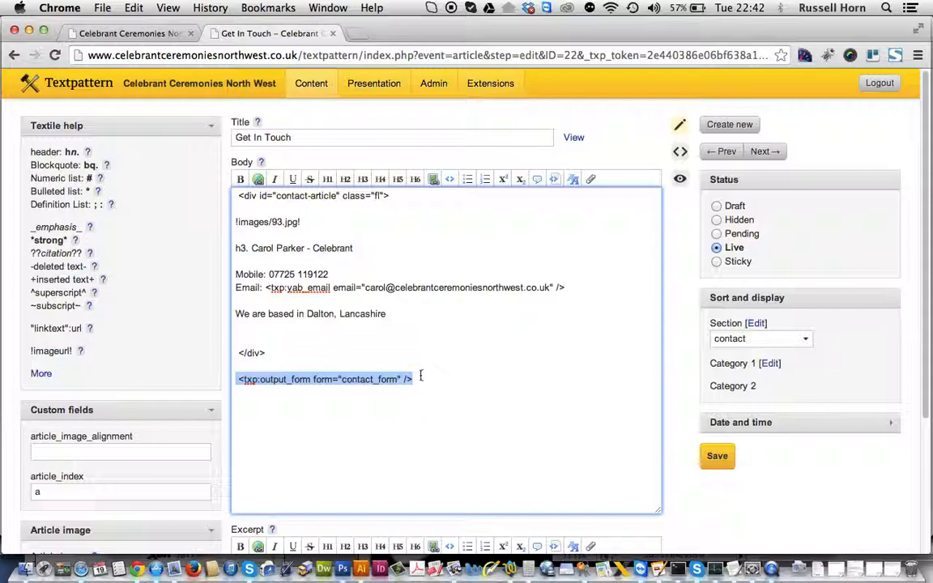
pyautogui.click(128, 33)
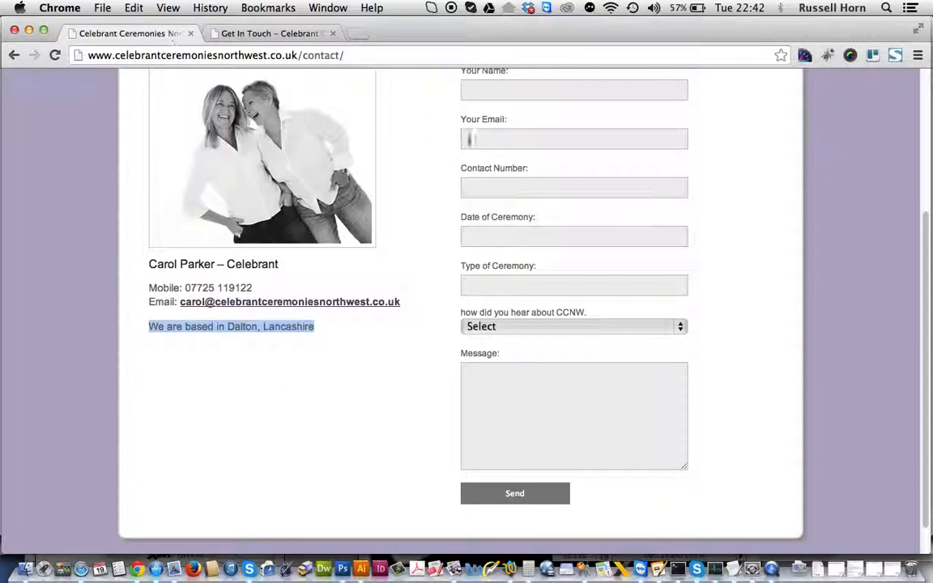
pyautogui.scroll(3, 371, 158)
pyautogui.click(245, 33)
pyautogui.click(426, 366)
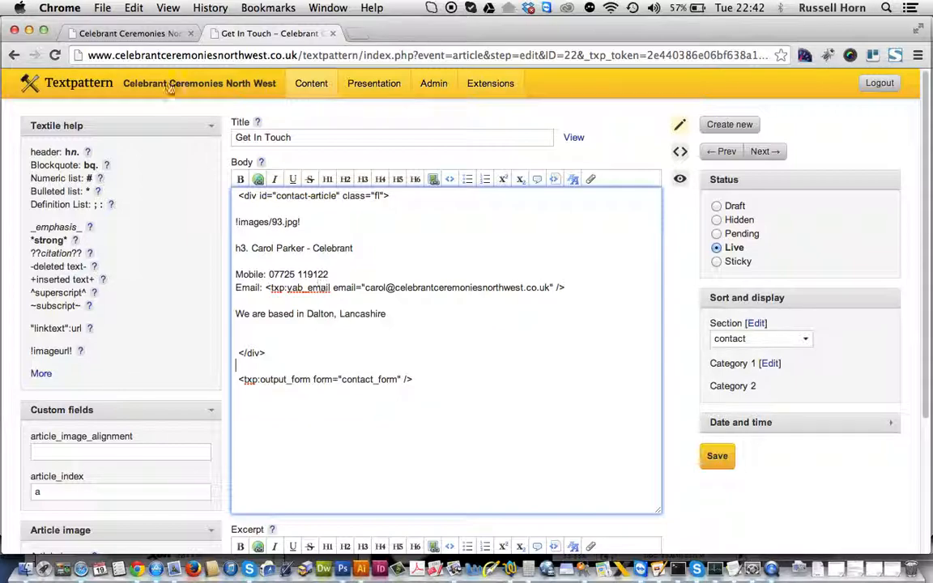
pyautogui.click(152, 33)
pyautogui.click(235, 36)
pyautogui.moveTo(308, 224); pyautogui.dragTo(232, 221)
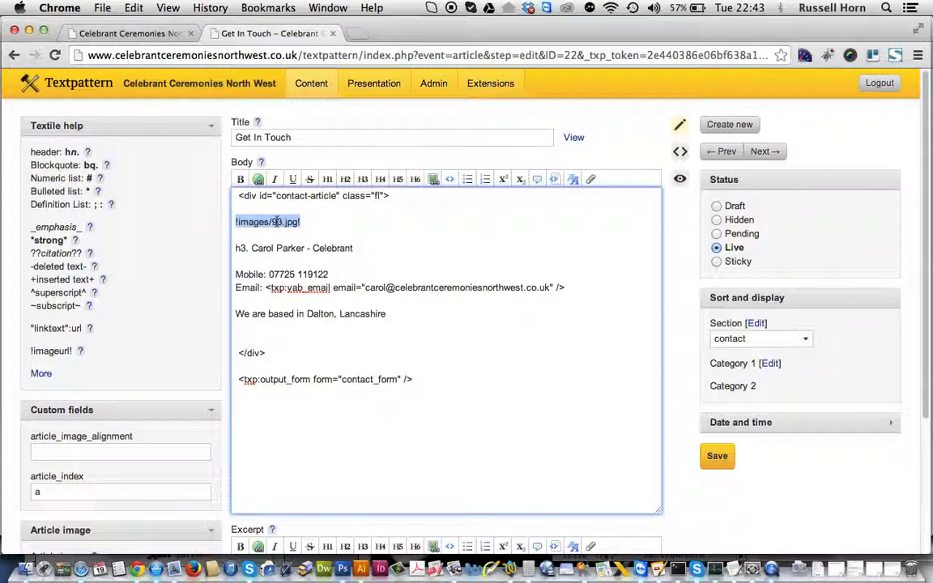
# Compare the images/93.jpg line and the h3. heading line in the article body with the live Get In Touch page.
pyautogui.click(154, 33)
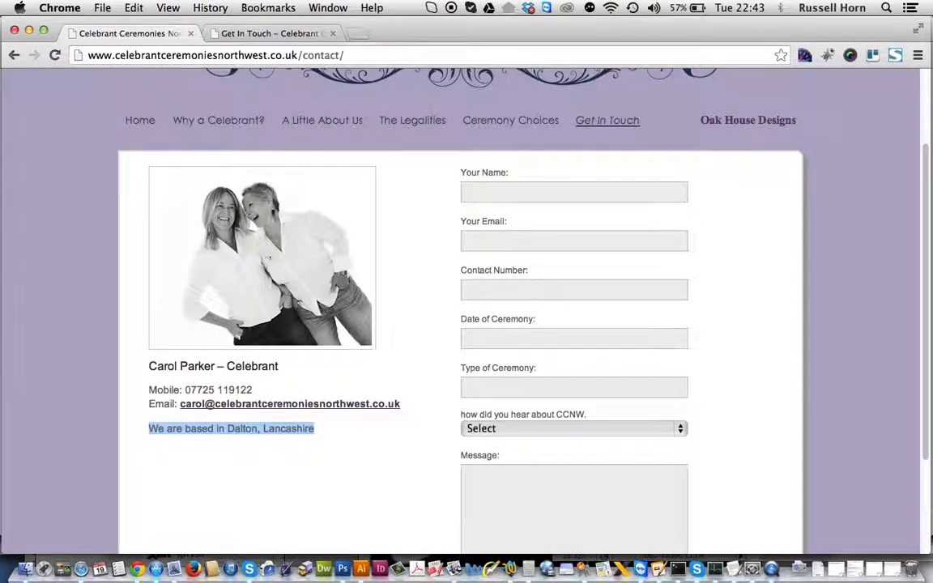
pyautogui.click(244, 33)
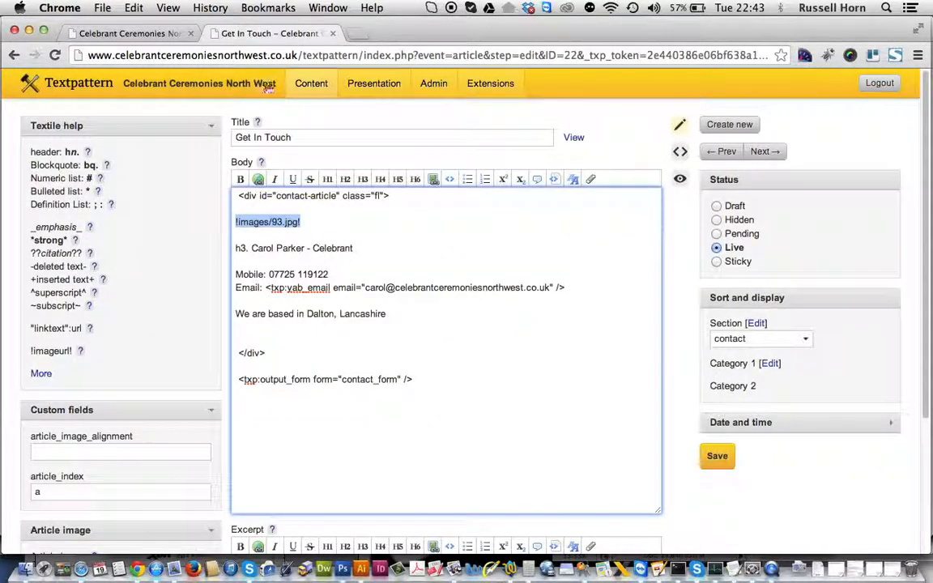
pyautogui.click(281, 249)
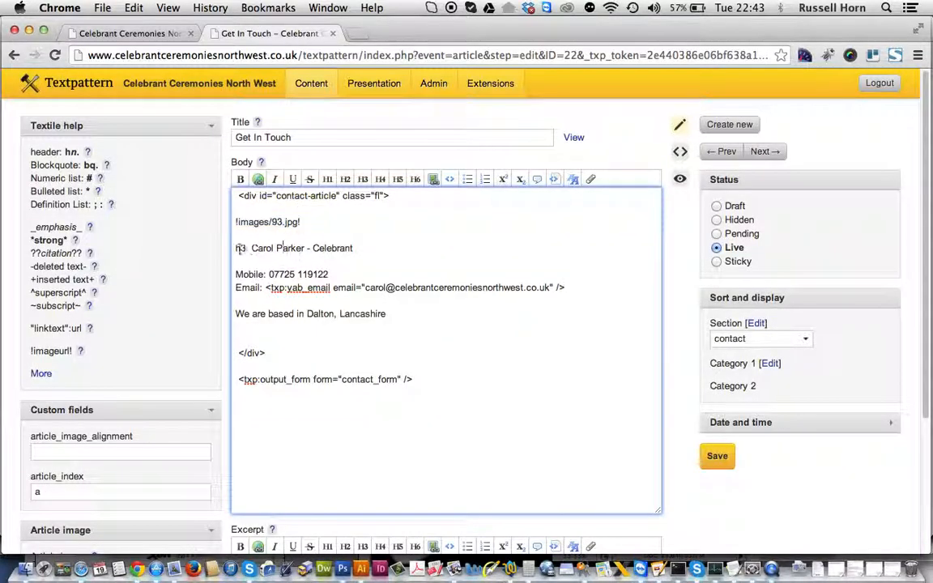
pyautogui.moveTo(235, 249); pyautogui.dragTo(247, 250)
pyautogui.click(112, 33)
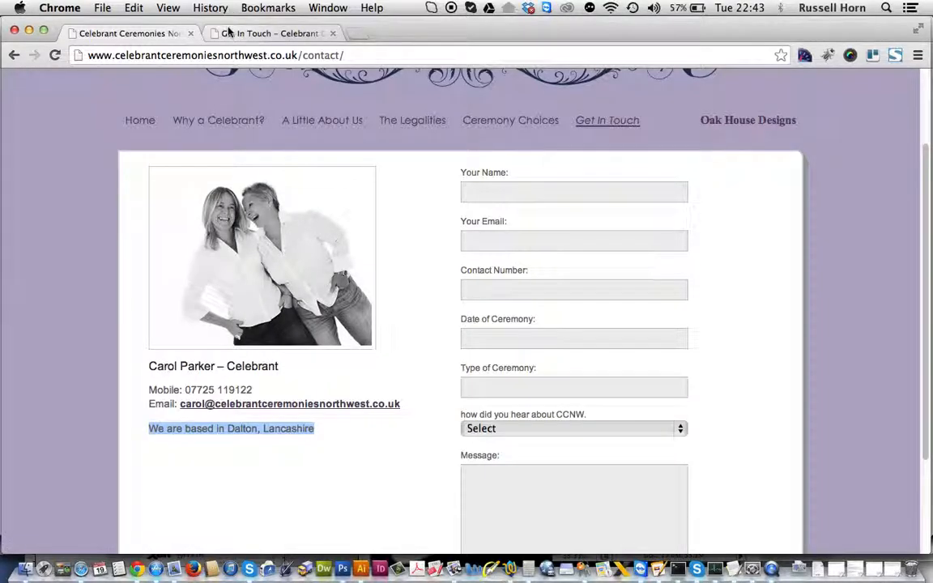
pyautogui.click(267, 33)
pyautogui.click(261, 256)
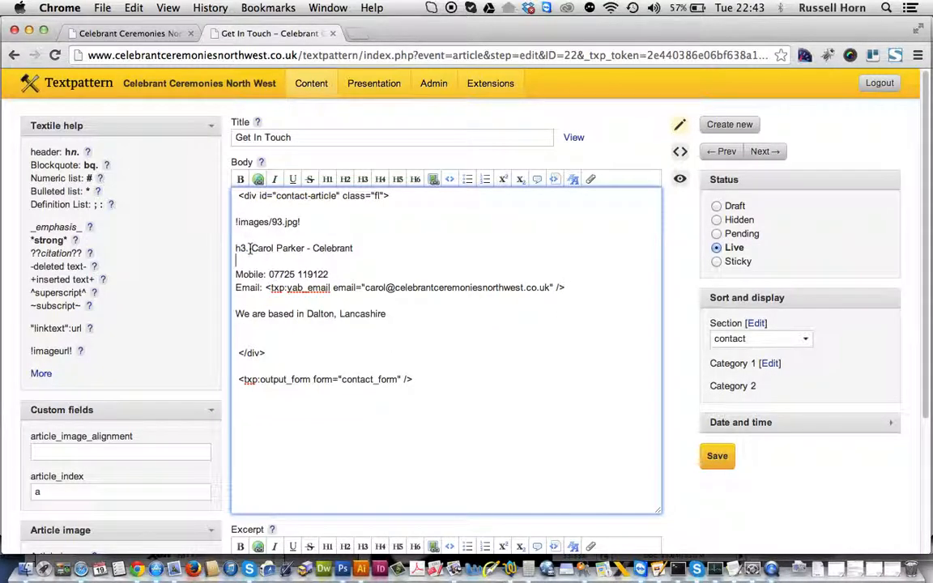
# Add the h3. heading prefix before the Mobile line in the article body and save the article.
pyautogui.click(236, 274)
pyautogui.write('h3.')
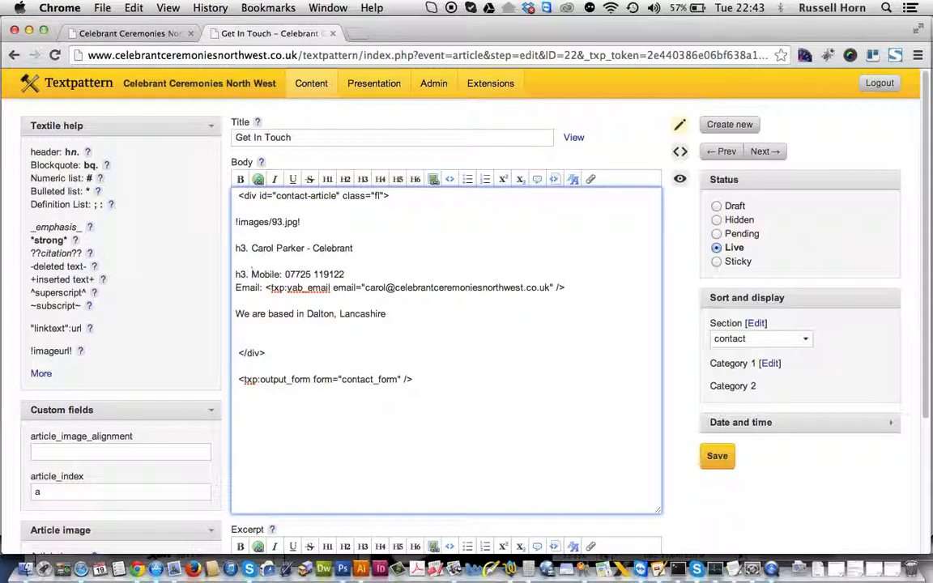
pyautogui.click(281, 273)
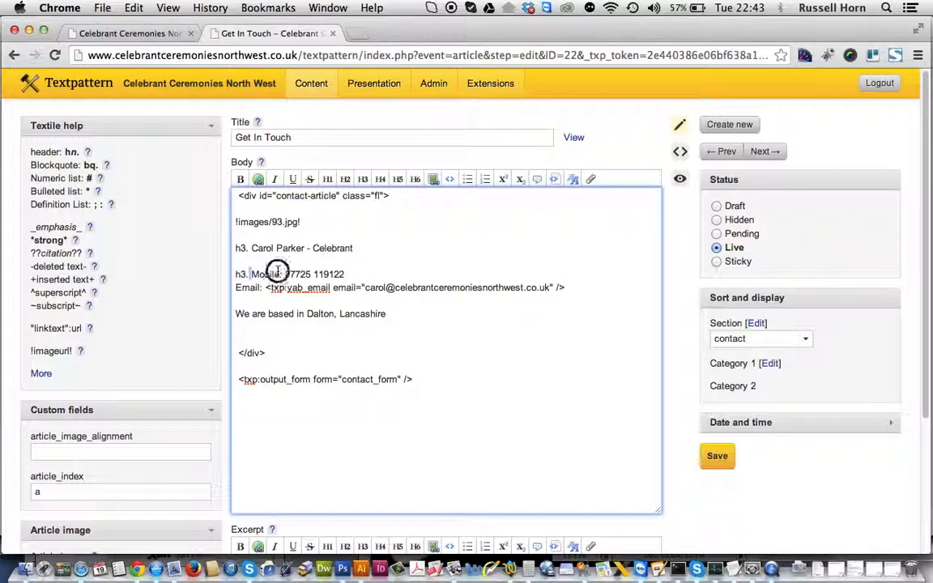
pyautogui.write(':')
pyautogui.click(716, 455)
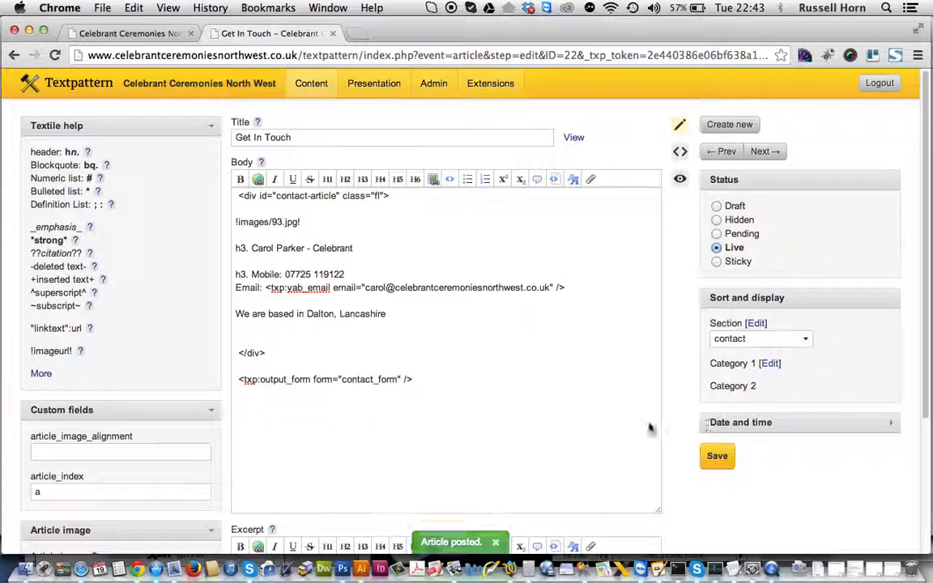
# Reload the live Get In Touch page and compare the Mobile line's formatting with the heading above it.
pyautogui.click(139, 33)
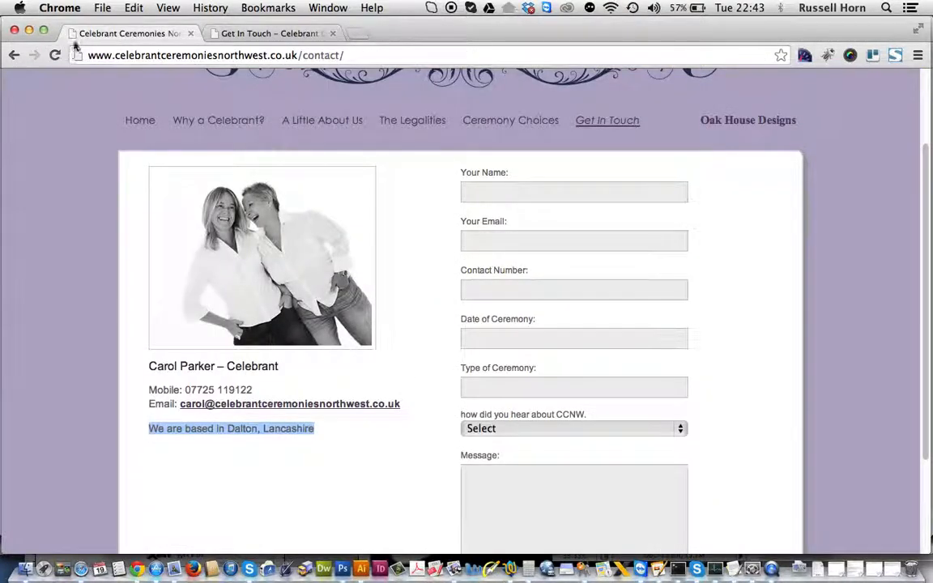
pyautogui.click(55, 55)
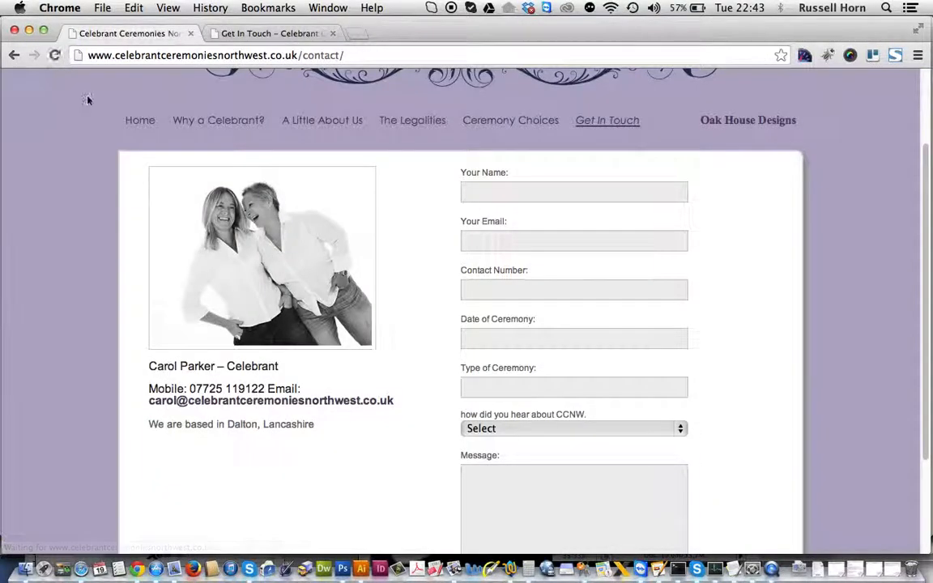
pyautogui.moveTo(167, 389); pyautogui.dragTo(234, 388)
pyautogui.click(281, 385)
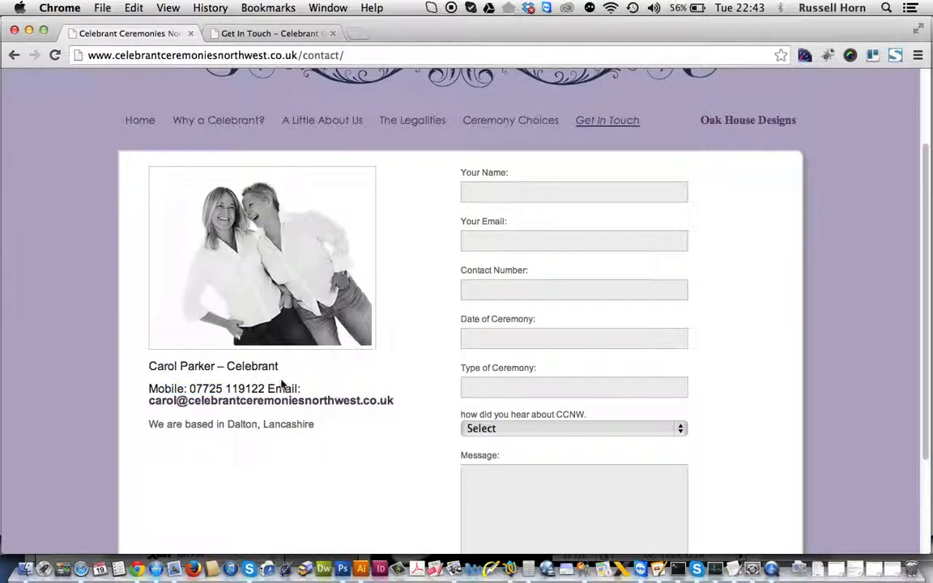
pyautogui.moveTo(279, 366); pyautogui.dragTo(147, 366)
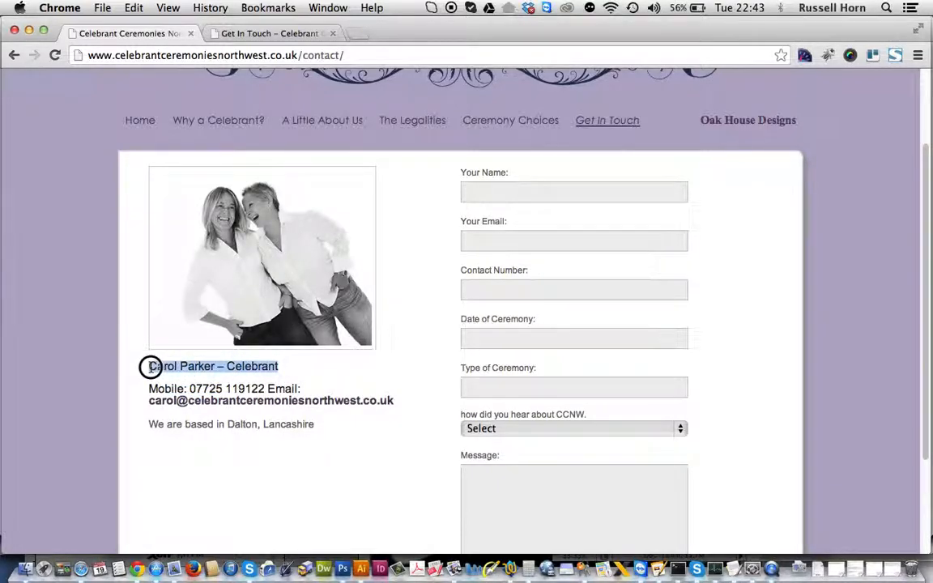
# Remove the h3. prefix from the Mobile line in the article body and save the article.
pyautogui.click(244, 35)
pyautogui.moveTo(252, 275); pyautogui.dragTo(235, 275)
pyautogui.press('BackSpace')
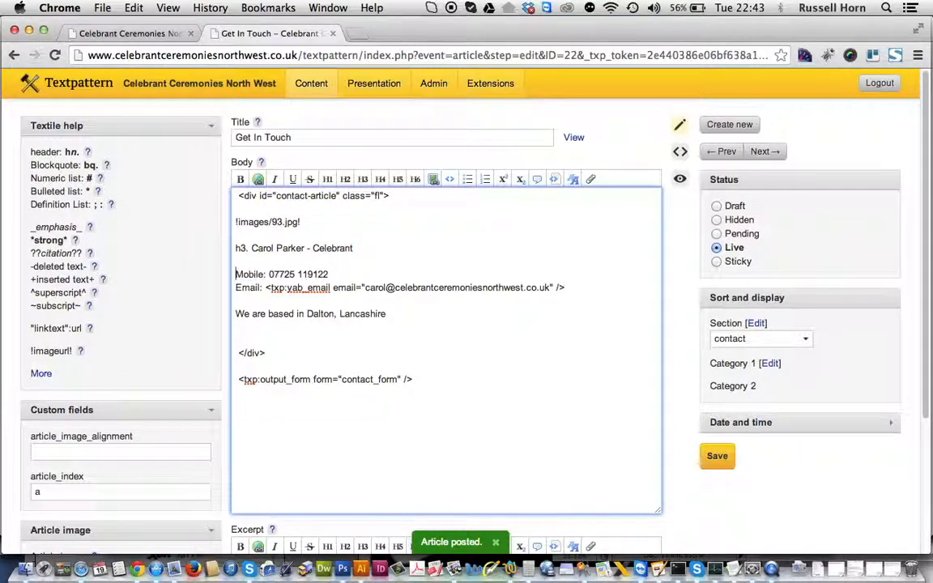
pyautogui.click(707, 459)
# Add two separate paragraphs reading "Text here" below the location line in the article body and save the article.
pyautogui.click(386, 314)
pyautogui.press('Return')
pyautogui.press('Return')
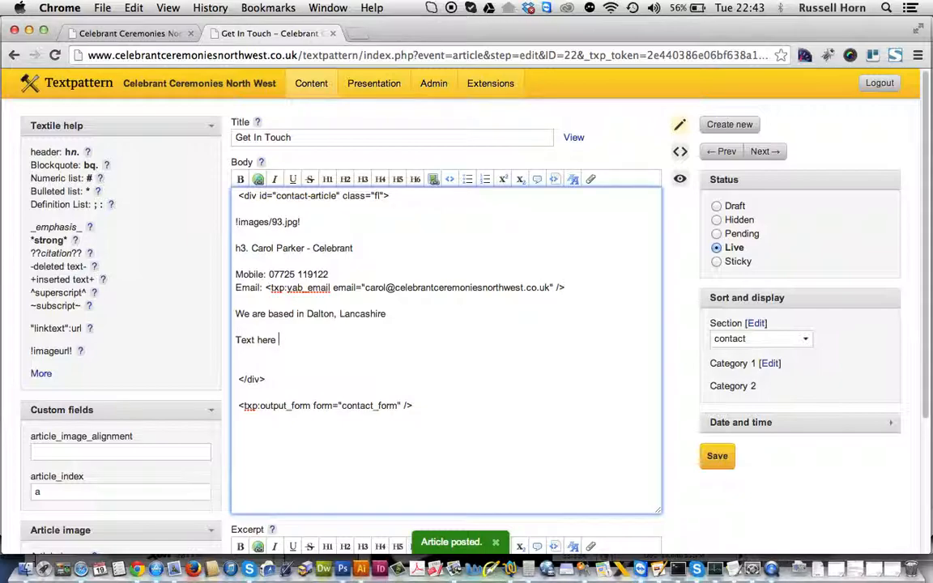
pyautogui.write('Text here')
pyautogui.press('Return')
pyautogui.press('Return')
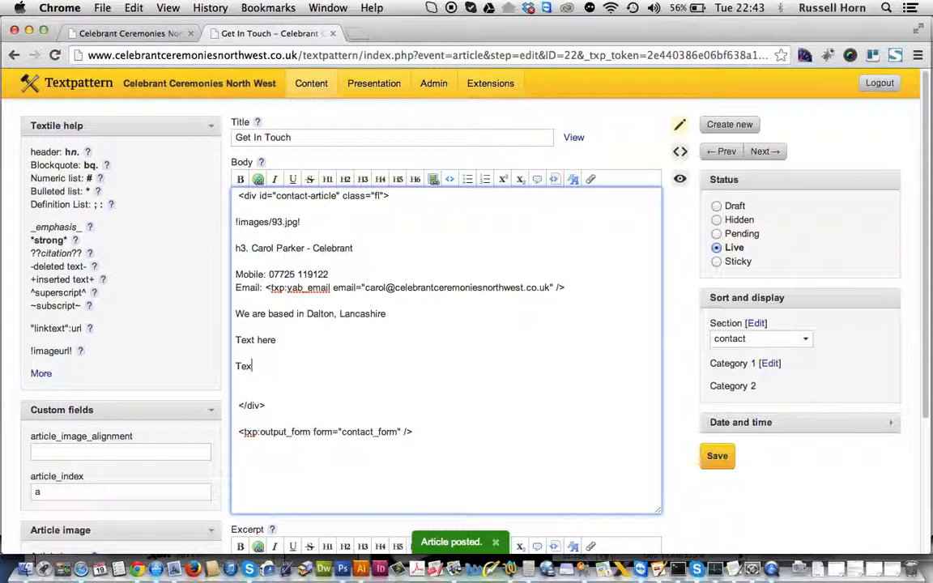
pyautogui.click(717, 455)
# Reload the live Get In Touch page and check the two "Text here" paragraphs below the location line.
pyautogui.click(133, 37)
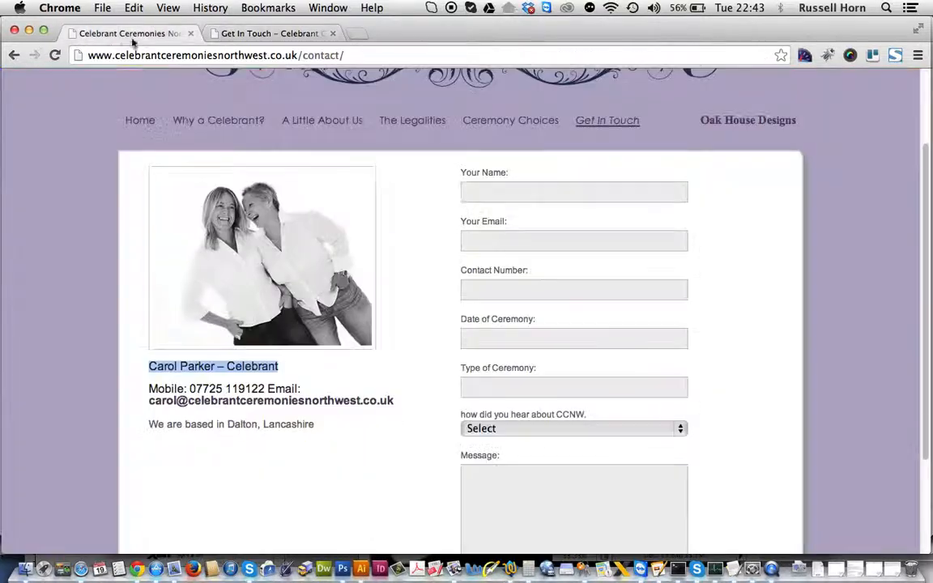
pyautogui.click(55, 55)
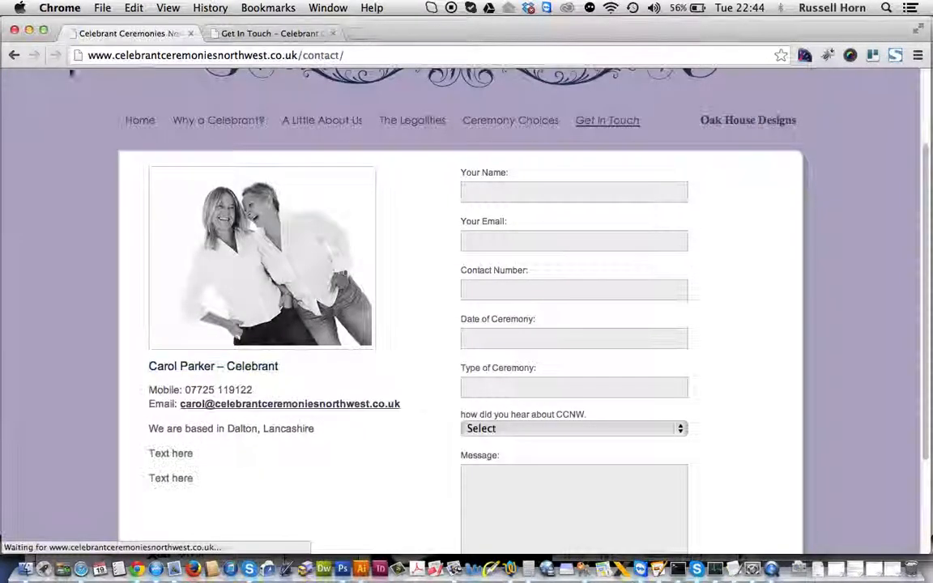
pyautogui.moveTo(191, 481); pyautogui.dragTo(147, 452)
pyautogui.click(154, 453)
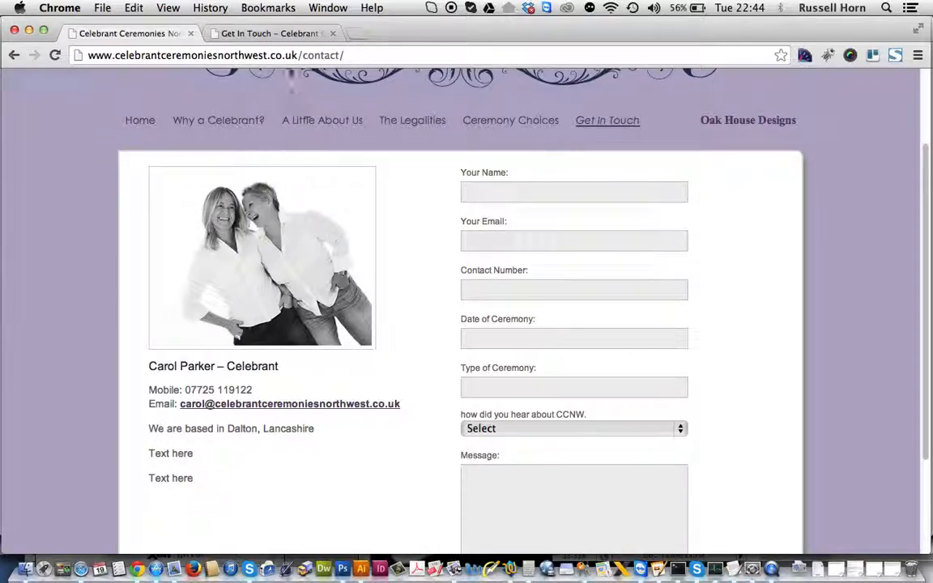
# Delete both "Text here" paragraphs from the Get In Touch article body and save the article.
pyautogui.click(271, 33)
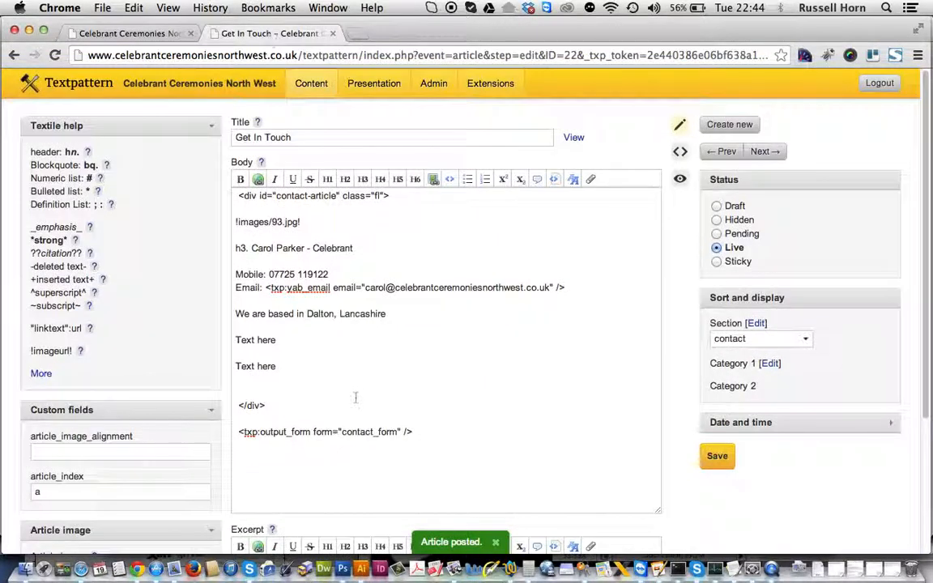
pyautogui.moveTo(273, 364); pyautogui.dragTo(230, 343)
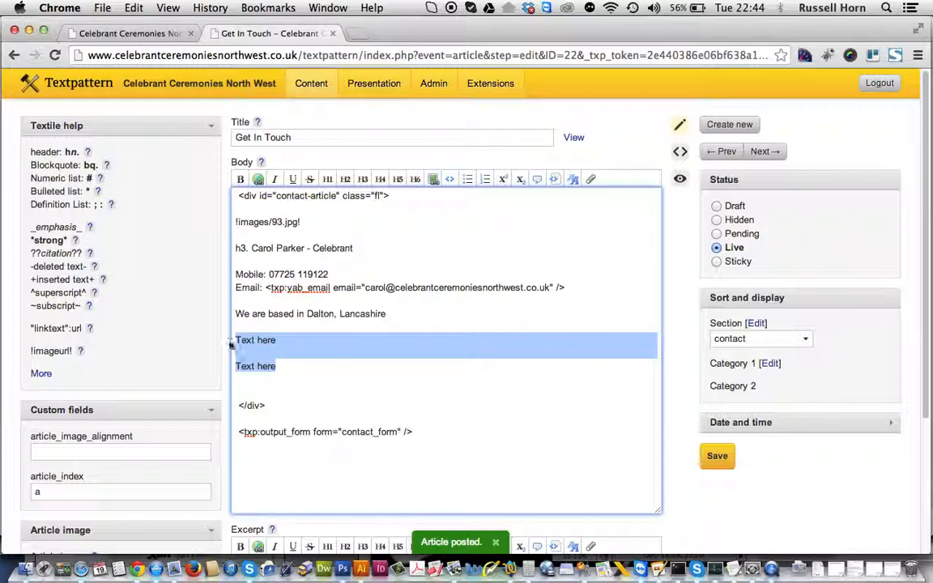
pyautogui.press('BackSpace')
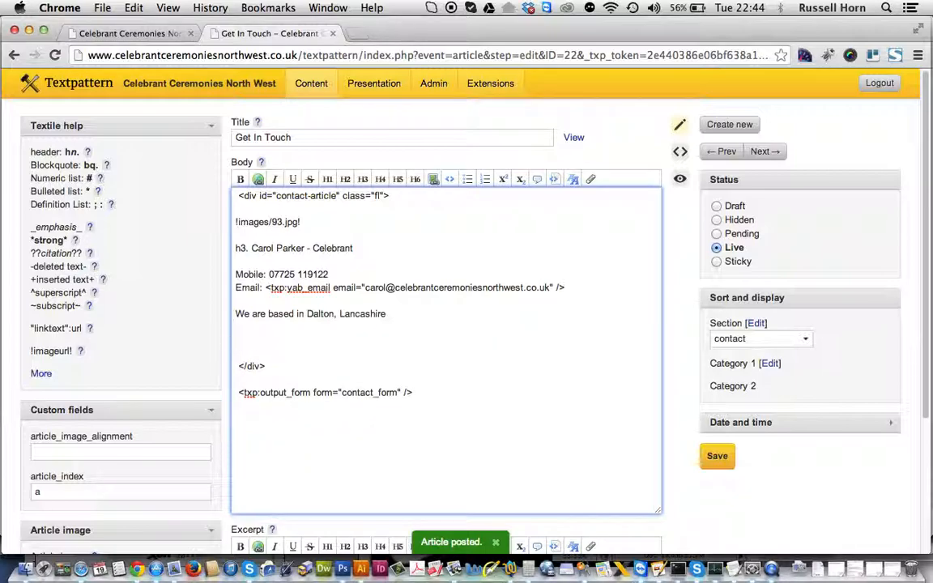
pyautogui.click(713, 458)
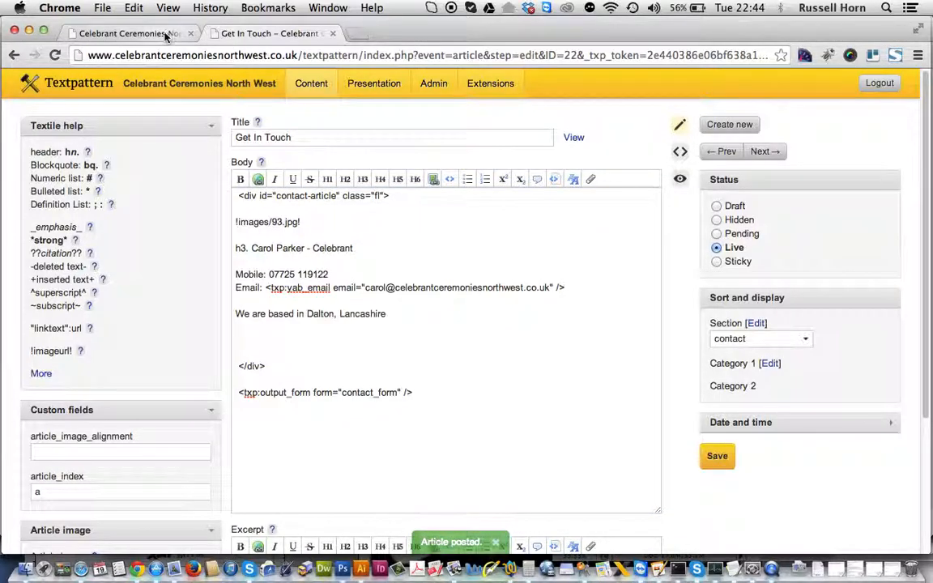
# Reload the live Get In Touch page, and open the site's A Little About Us page to view its content.
pyautogui.click(154, 34)
pyautogui.click(55, 54)
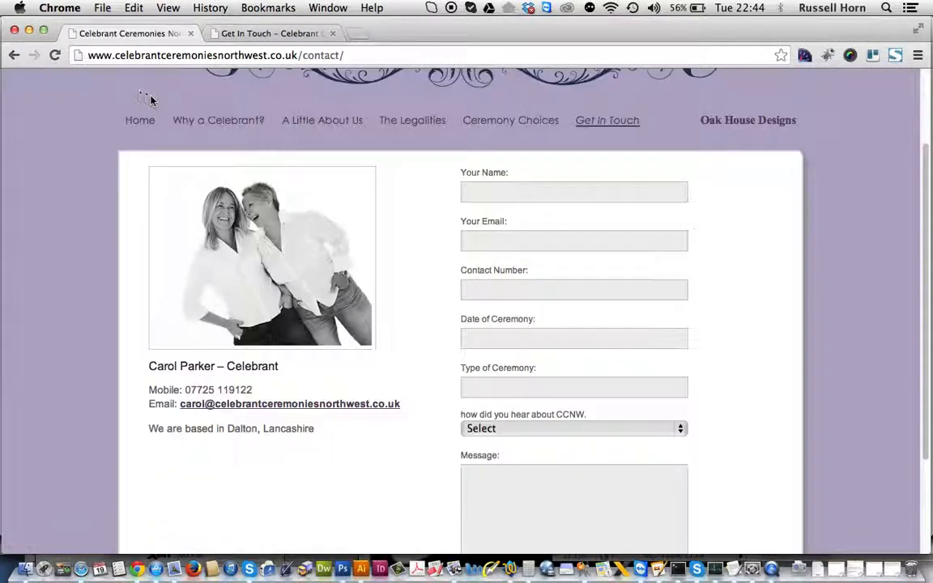
pyautogui.scroll(1, 227, 184)
pyautogui.click(306, 149)
pyautogui.scroll(-3, 413, 344)
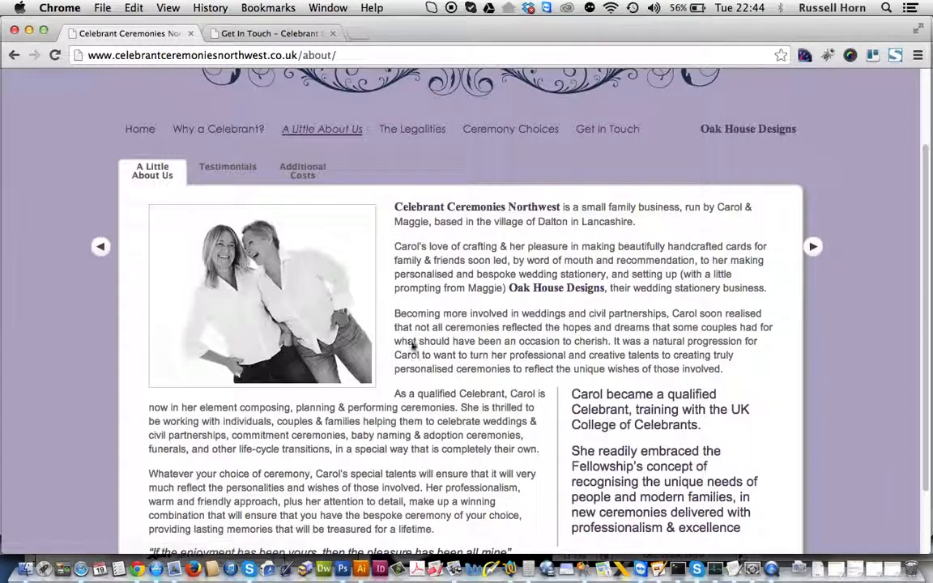
pyautogui.scroll(-2, 506, 340)
# Search the Textpattern articles for "little" and open the A Little About Us article for editing.
pyautogui.click(270, 33)
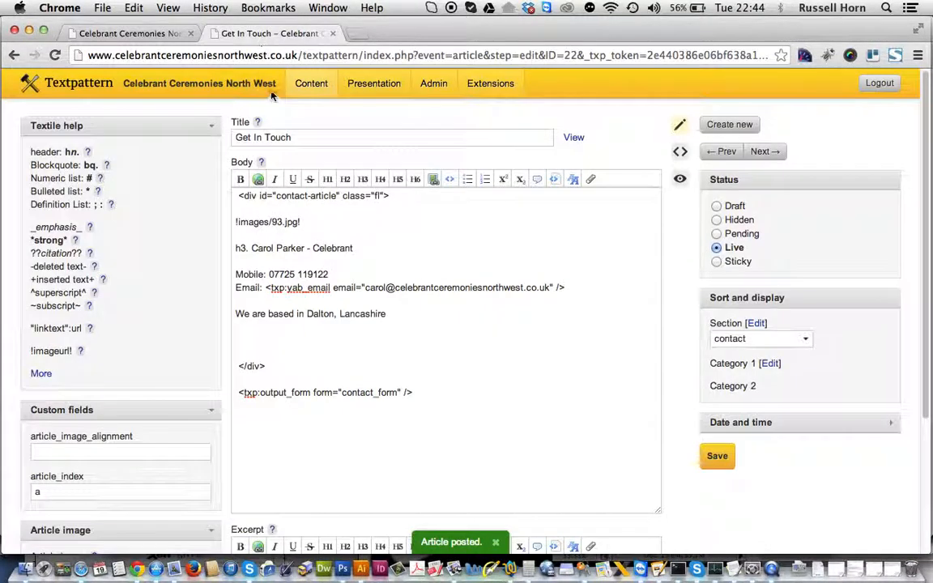
pyautogui.moveTo(308, 87)
pyautogui.click(313, 153)
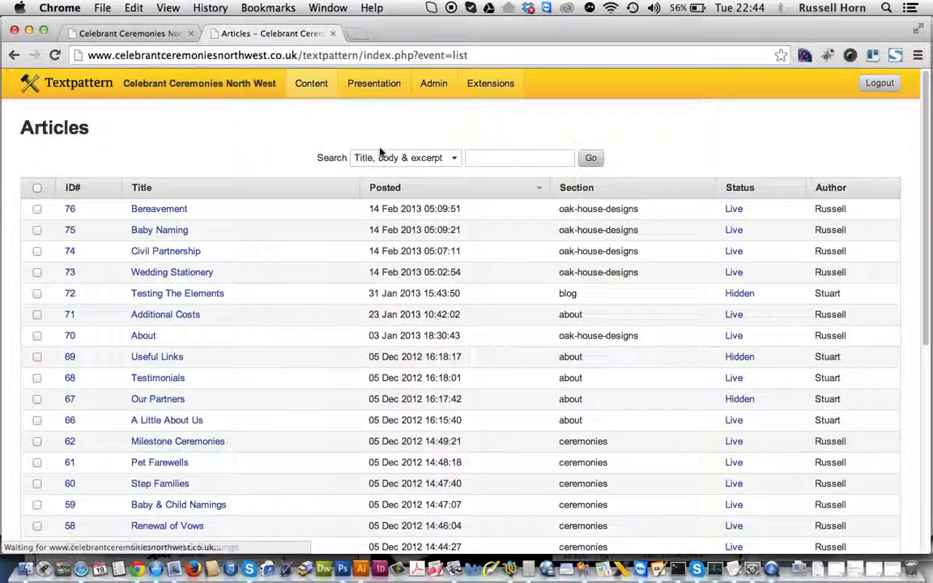
pyautogui.click(482, 158)
pyautogui.write('little')
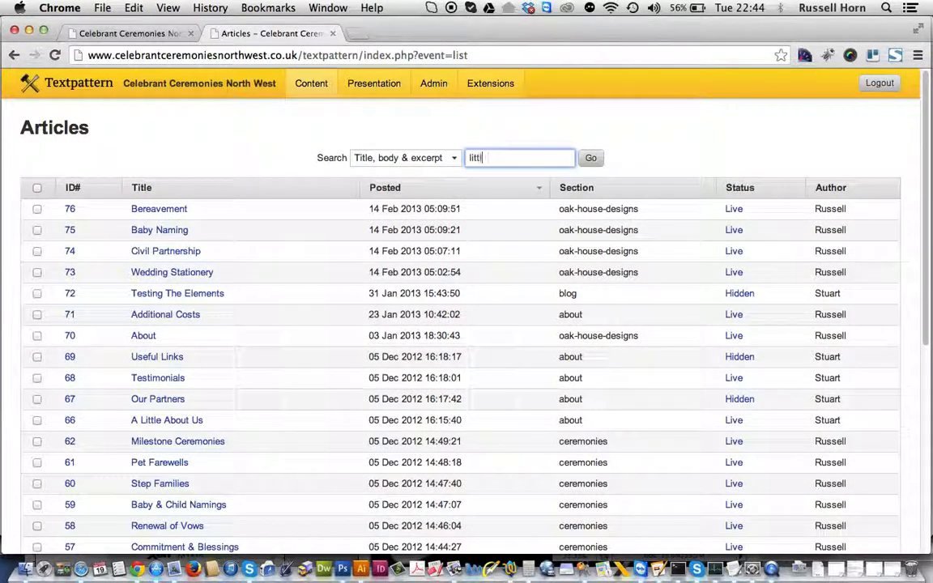
pyautogui.press('Return')
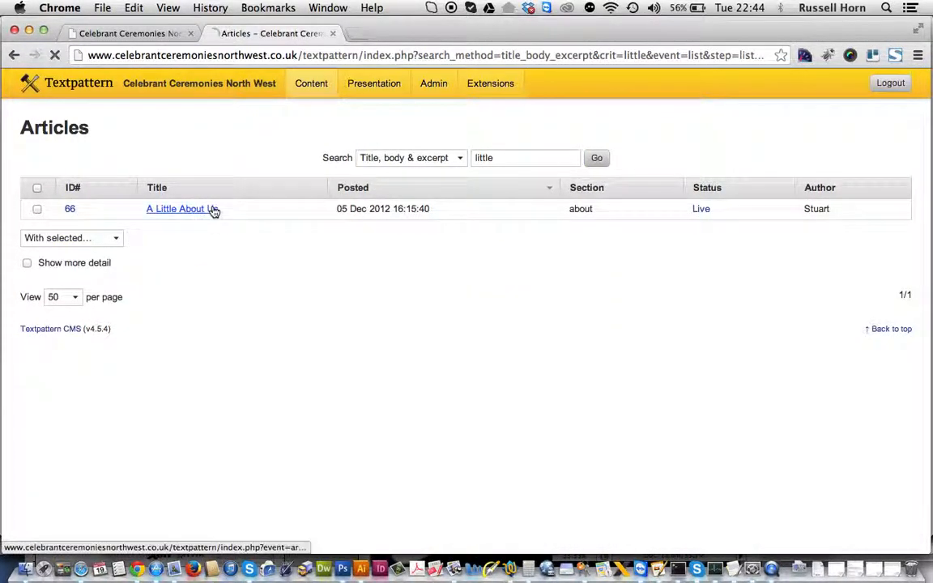
pyautogui.click(209, 209)
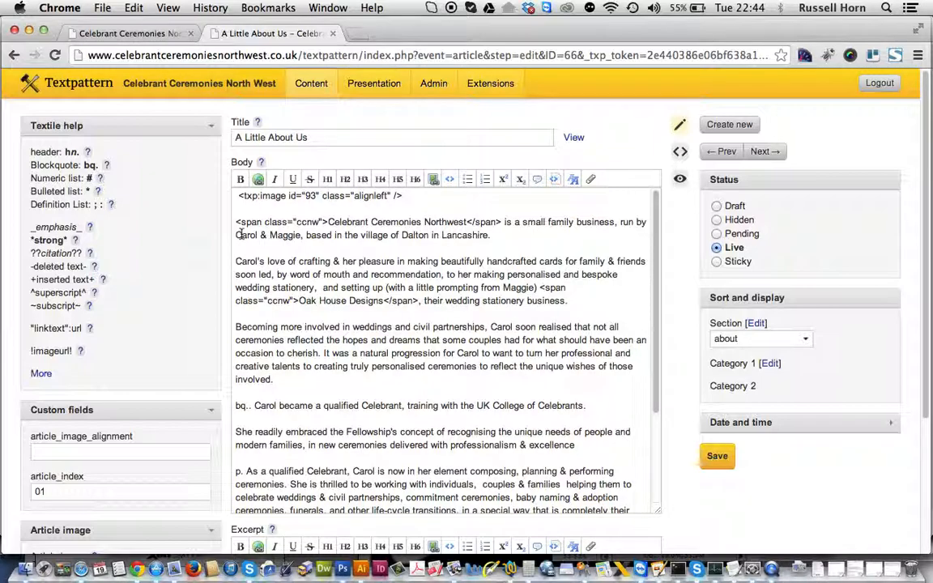
# Compare the paragraphs of the live A Little About Us page with the text in the article body.
pyautogui.click(126, 32)
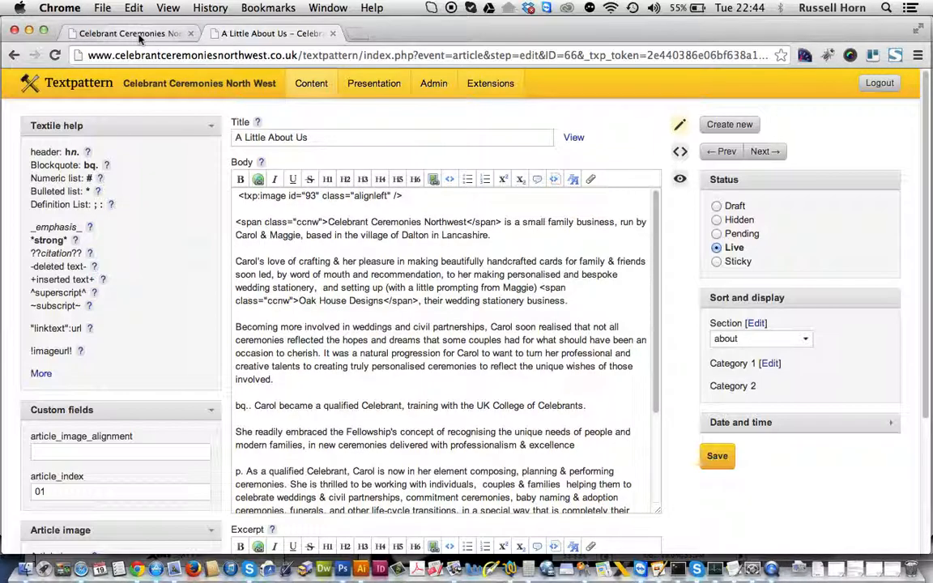
pyautogui.moveTo(396, 127); pyautogui.dragTo(510, 473)
pyautogui.click(511, 473)
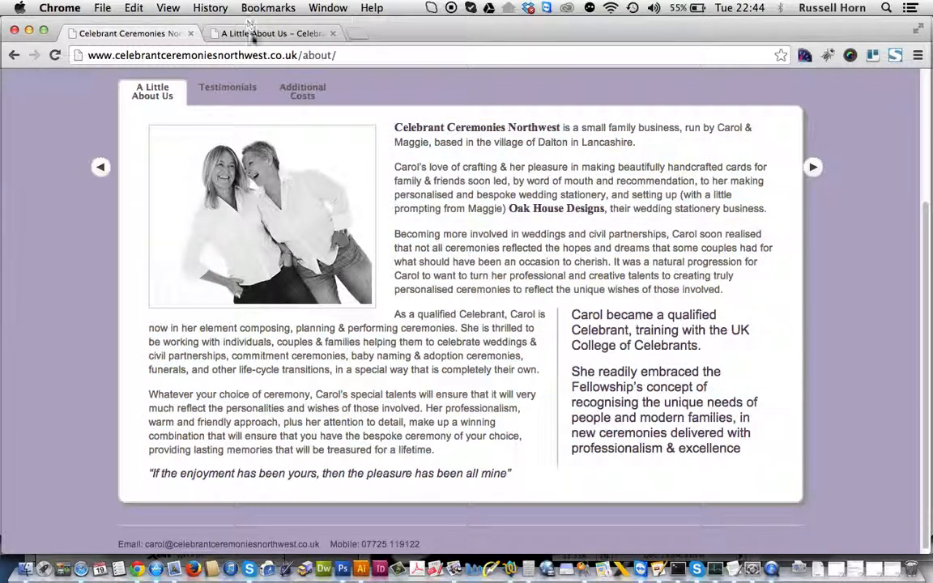
pyautogui.moveTo(394, 128); pyautogui.dragTo(473, 437)
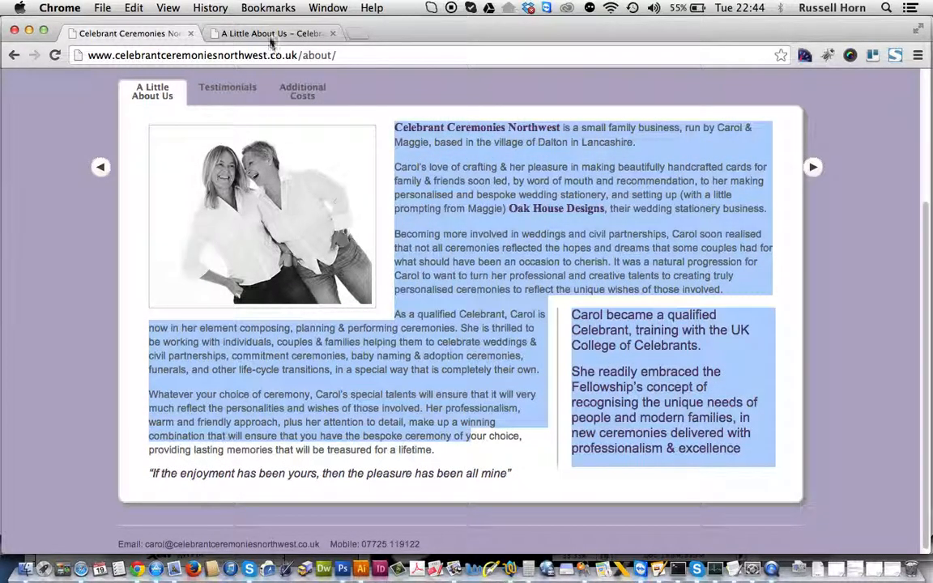
pyautogui.click(273, 34)
pyautogui.moveTo(236, 221); pyautogui.dragTo(477, 439)
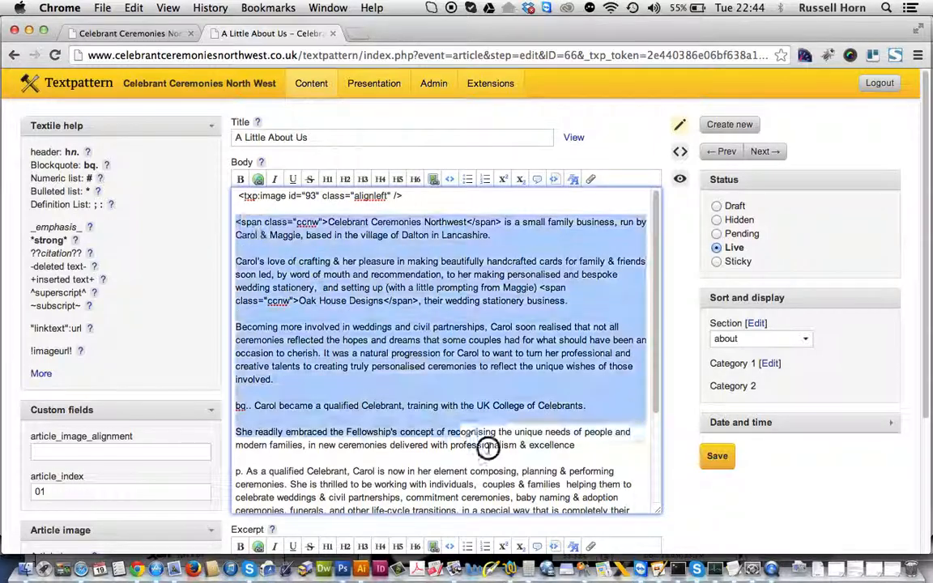
pyautogui.click(440, 298)
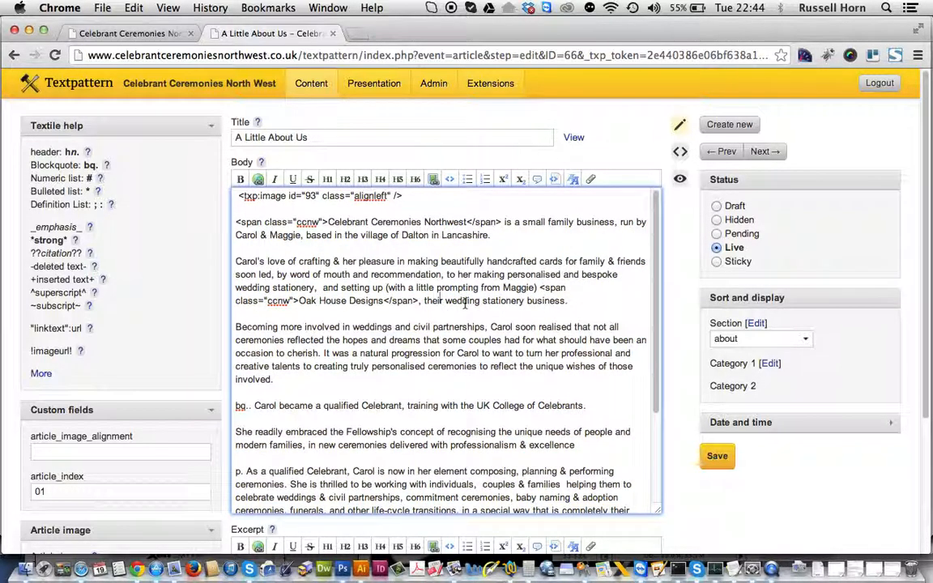
pyautogui.moveTo(296, 378); pyautogui.dragTo(232, 330)
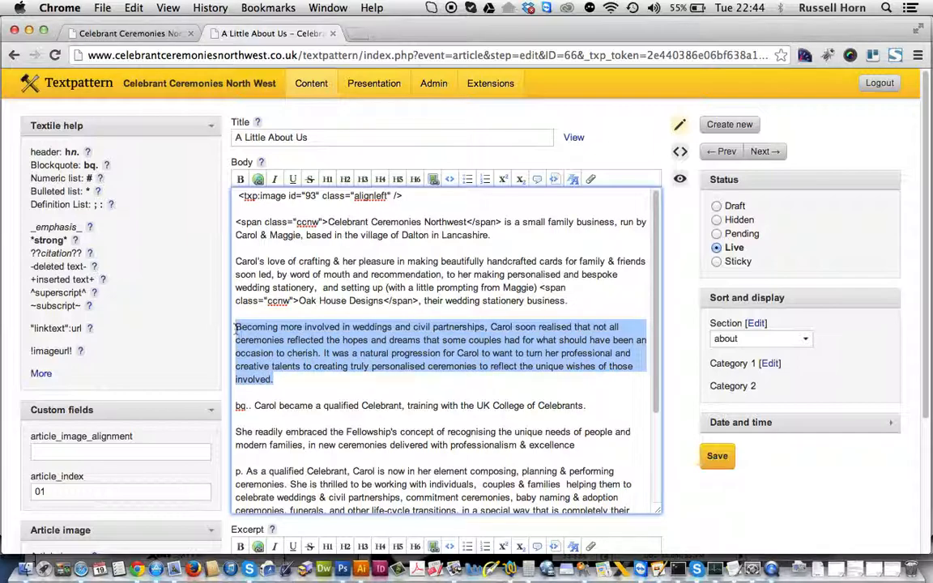
# Compare the bold business names on the live A Little About Us page with the "ccnw" span tags in the article body.
pyautogui.click(146, 34)
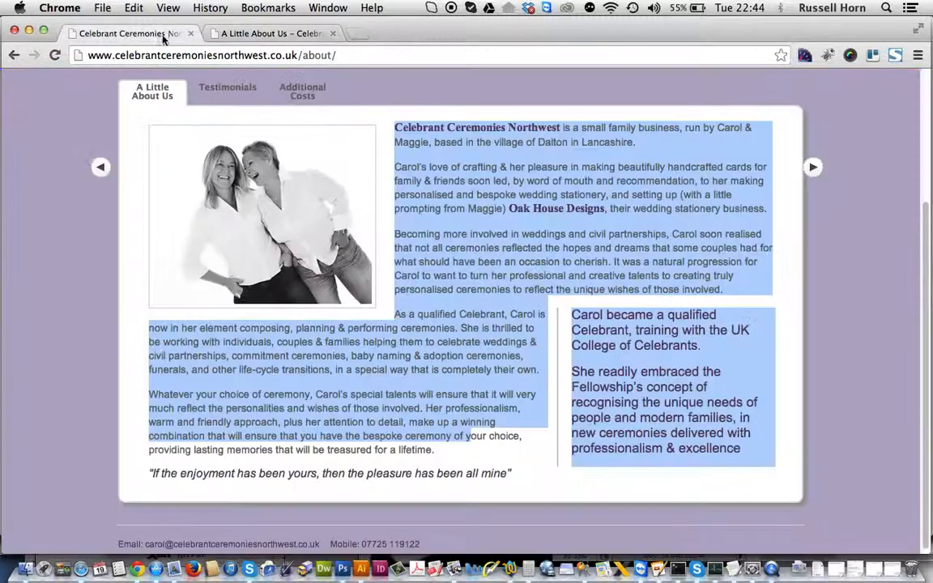
pyautogui.moveTo(396, 233); pyautogui.dragTo(733, 290)
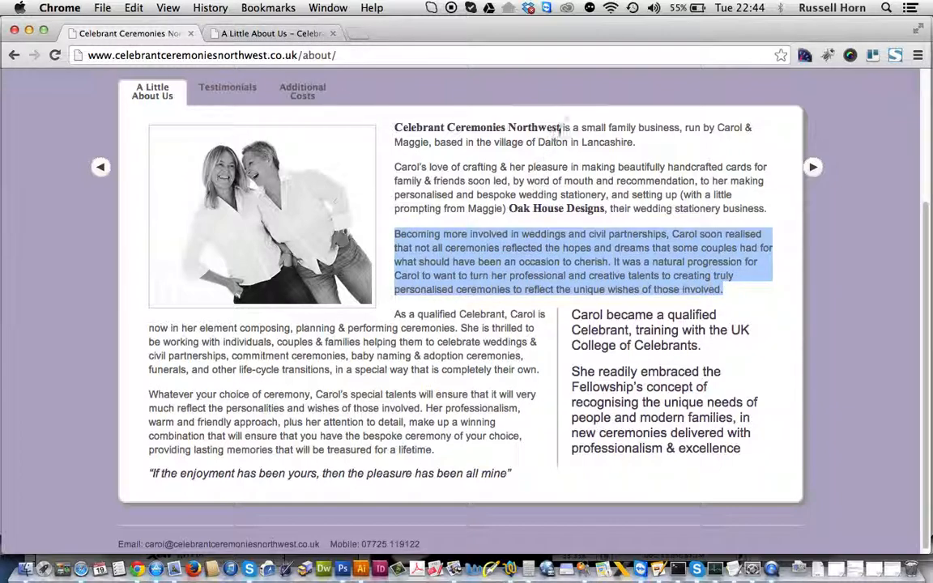
pyautogui.moveTo(560, 129); pyautogui.dragTo(396, 128)
pyautogui.click(271, 33)
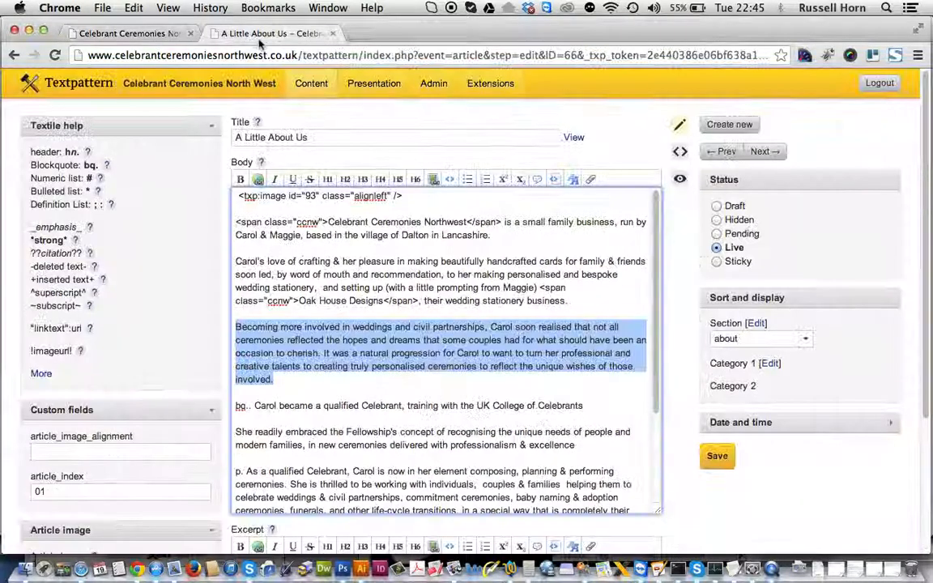
pyautogui.click(392, 284)
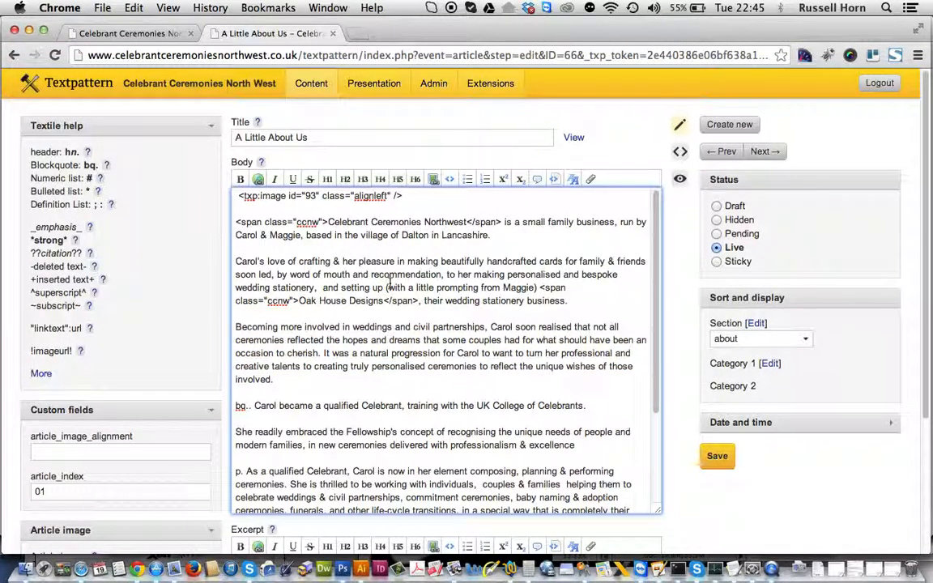
pyautogui.moveTo(541, 288); pyautogui.dragTo(420, 301)
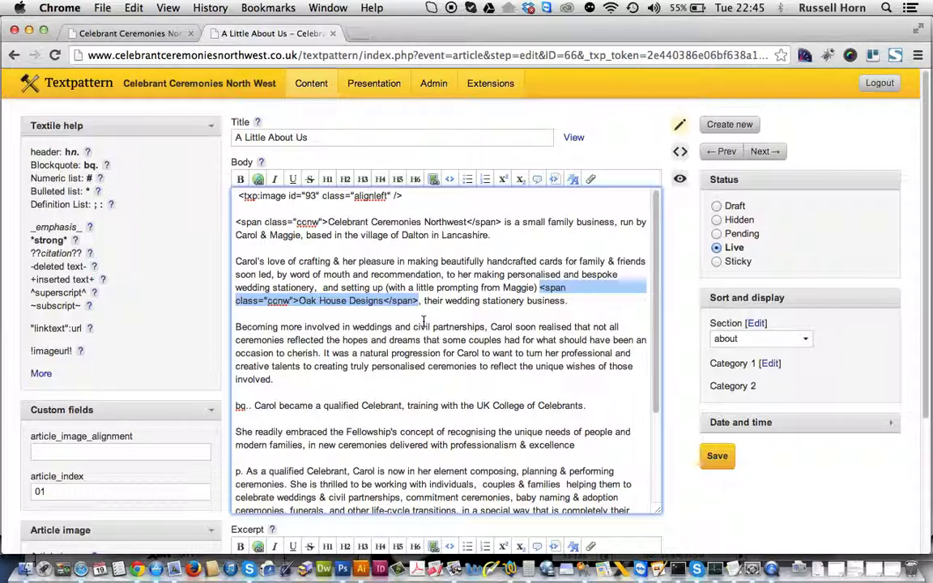
# Examine the "bq.." blockquote marker in the article body and the matching pull quote on the live A Little About Us page.
pyautogui.scroll(-1, 276, 442)
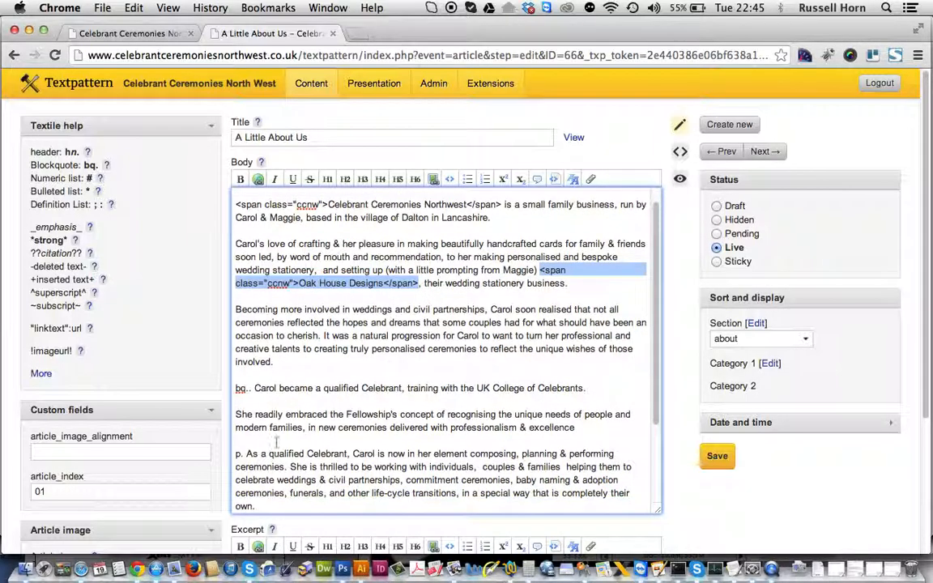
pyautogui.moveTo(251, 388); pyautogui.dragTo(233, 388)
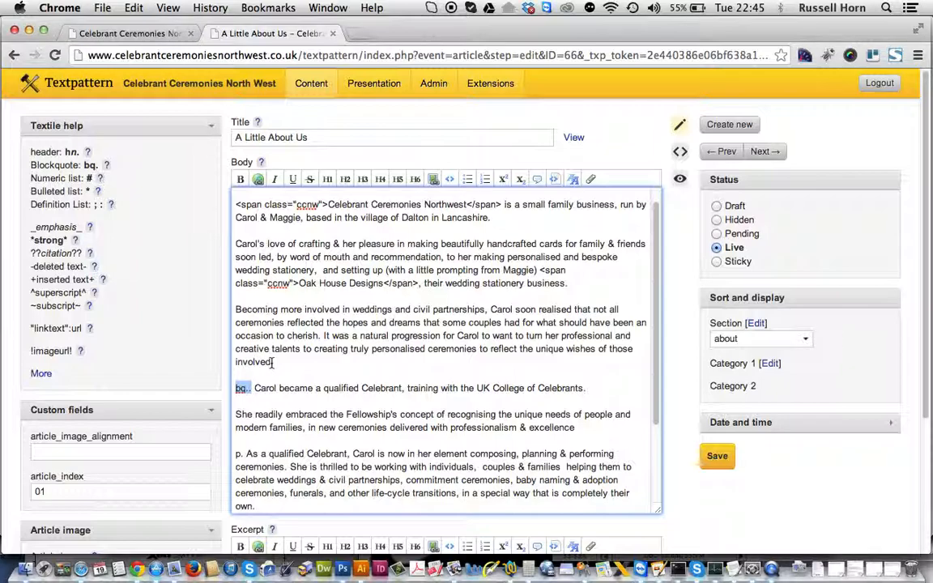
pyautogui.click(253, 396)
pyautogui.moveTo(254, 390); pyautogui.dragTo(233, 389)
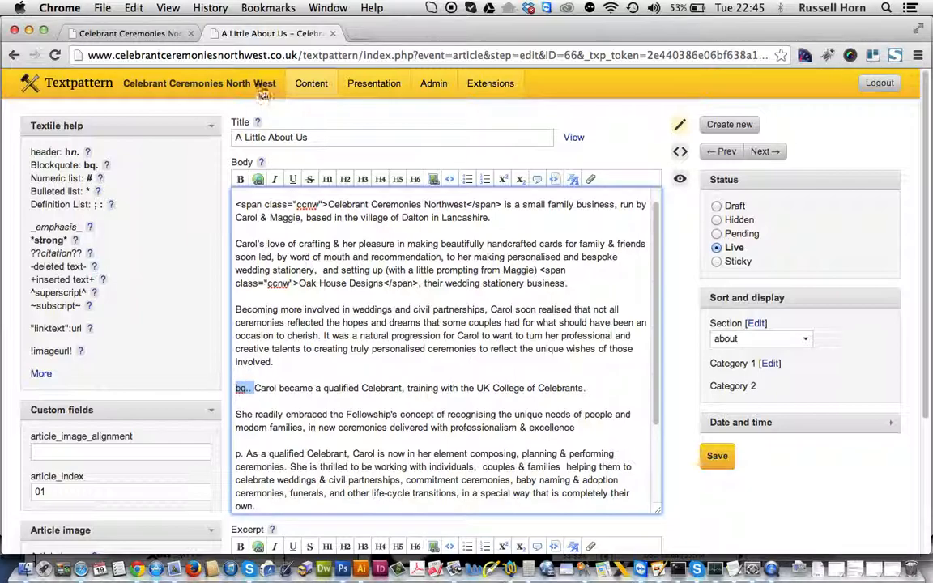
pyautogui.click(141, 34)
pyautogui.moveTo(572, 316); pyautogui.dragTo(751, 458)
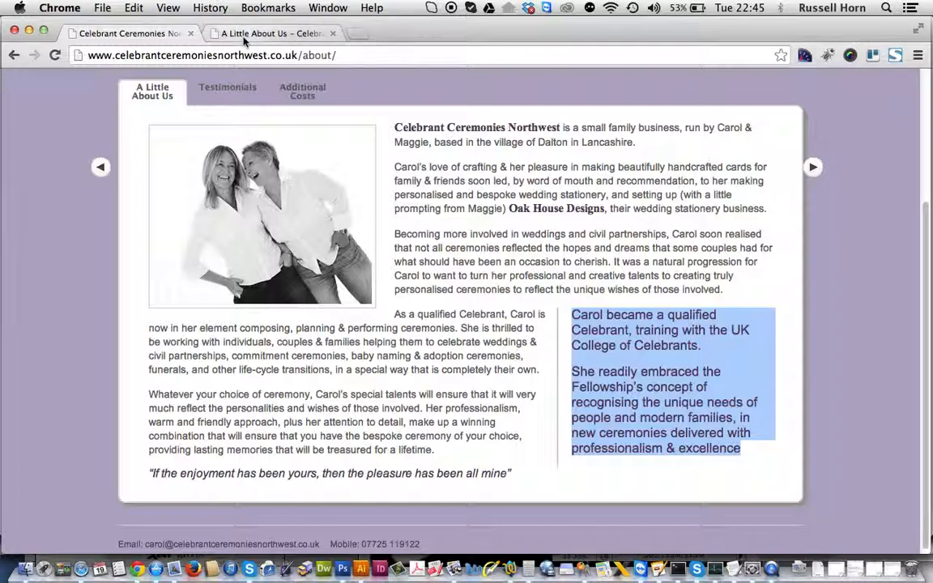
pyautogui.scroll(3, 294, 164)
pyautogui.click(299, 27)
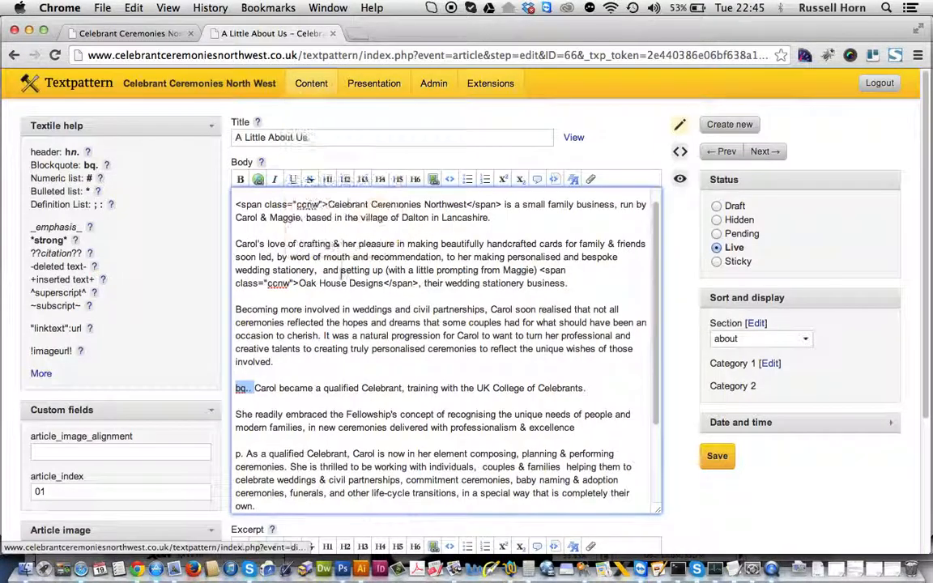
# Check the article_index custom field of the A Little About Us article against the tab order on the live page.
pyautogui.scroll(-3, 195, 338)
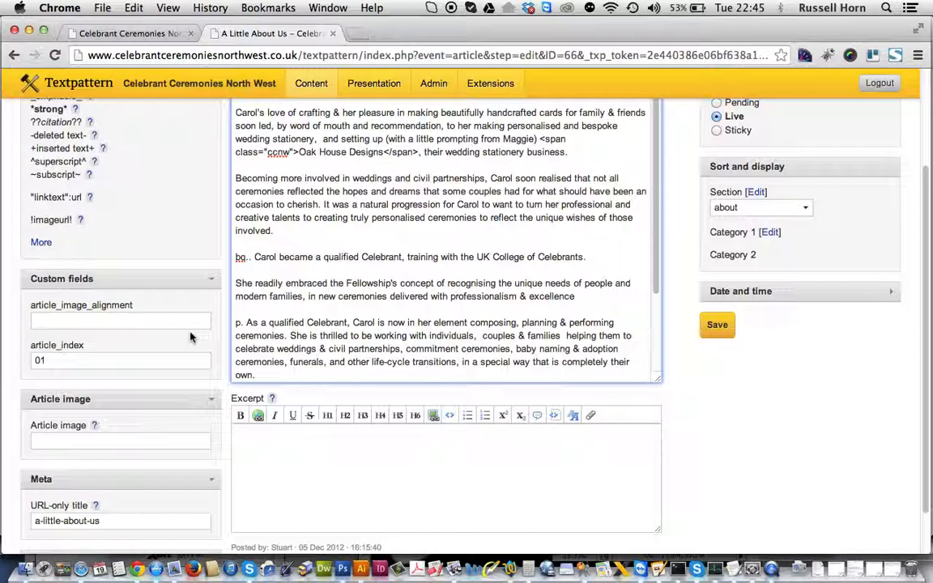
pyautogui.scroll(3, 191, 337)
pyautogui.scroll(-3, 166, 345)
pyautogui.moveTo(88, 364); pyautogui.dragTo(22, 360)
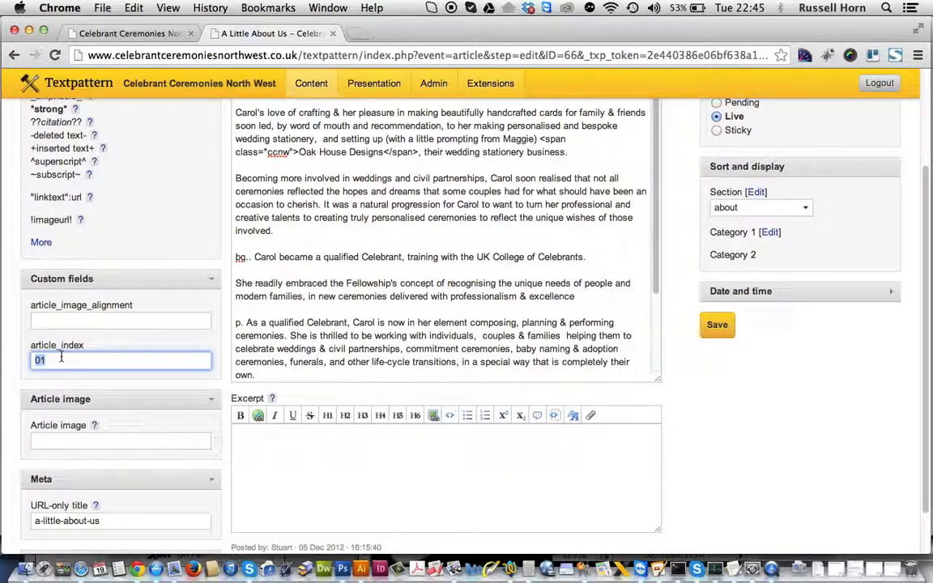
pyautogui.click(123, 29)
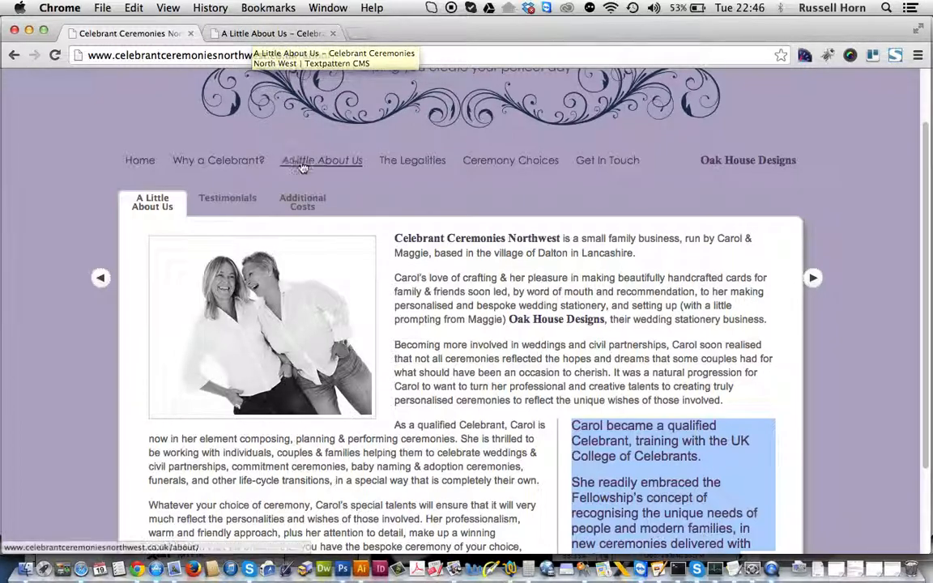
pyautogui.click(252, 33)
pyautogui.scroll(3, 326, 198)
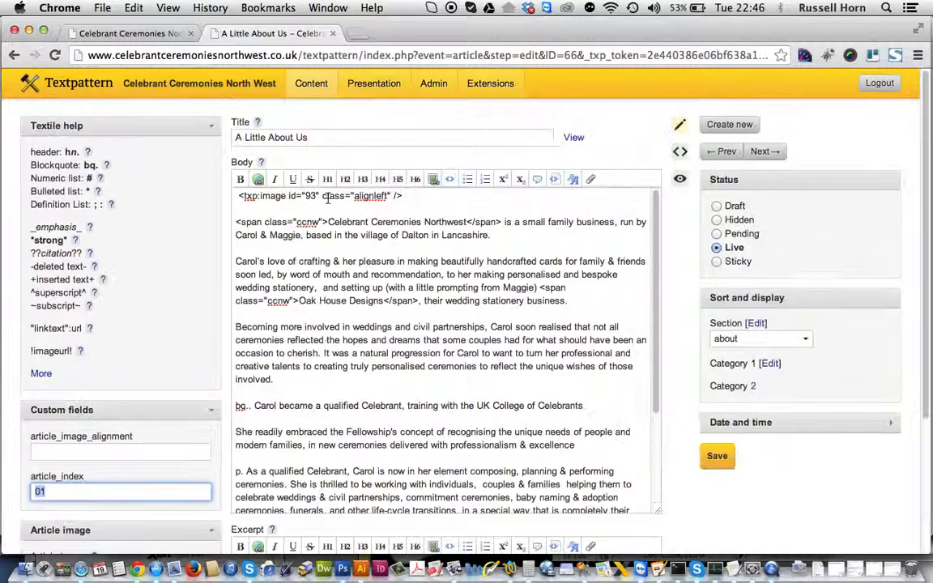
# Review the section choices for the A Little About Us article, leaving it in the about section.
pyautogui.click(775, 345)
pyautogui.click(697, 306)
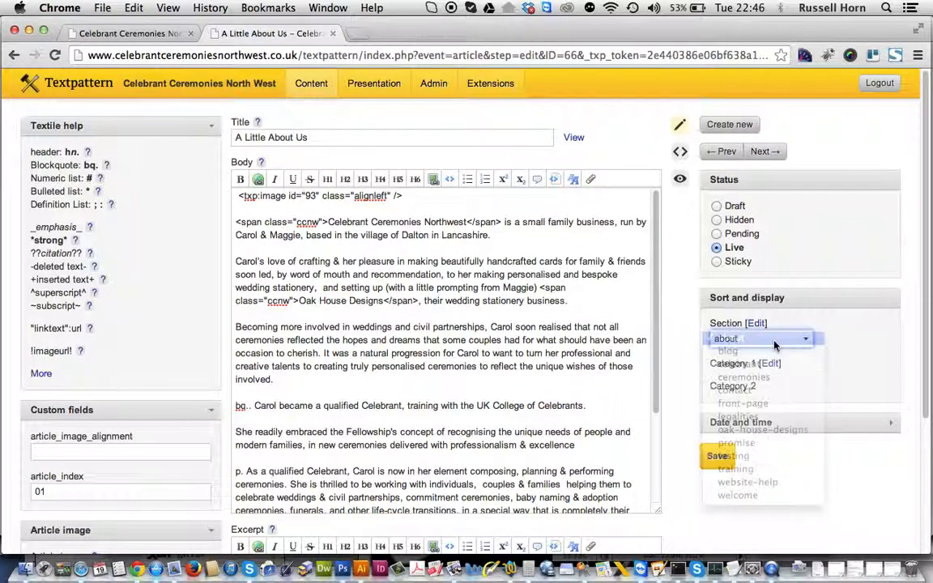
pyautogui.scroll(-1, 112, 356)
pyautogui.scroll(-3, 112, 356)
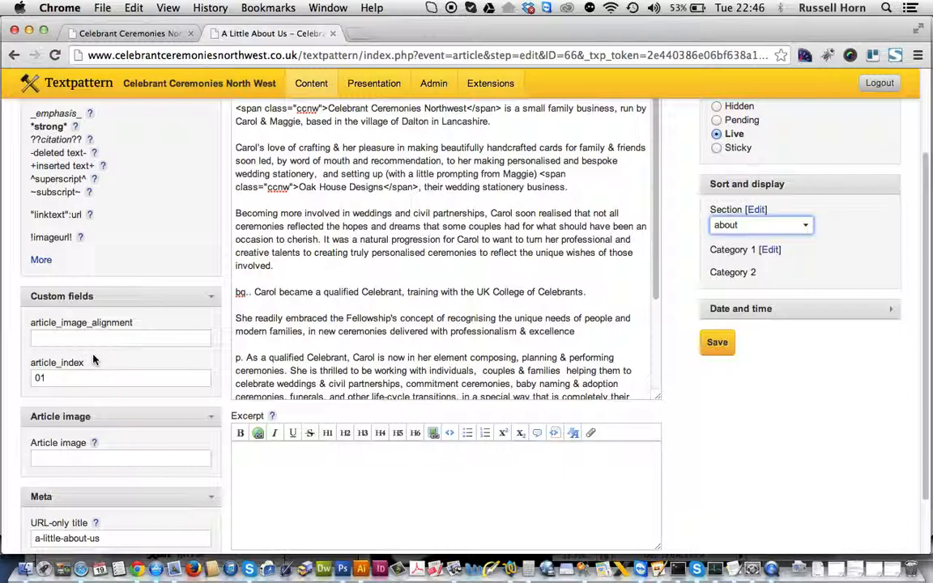
# View the live Ceremony Choices page, and return to A Little About Us to compare their tabs and page addresses.
pyautogui.click(120, 34)
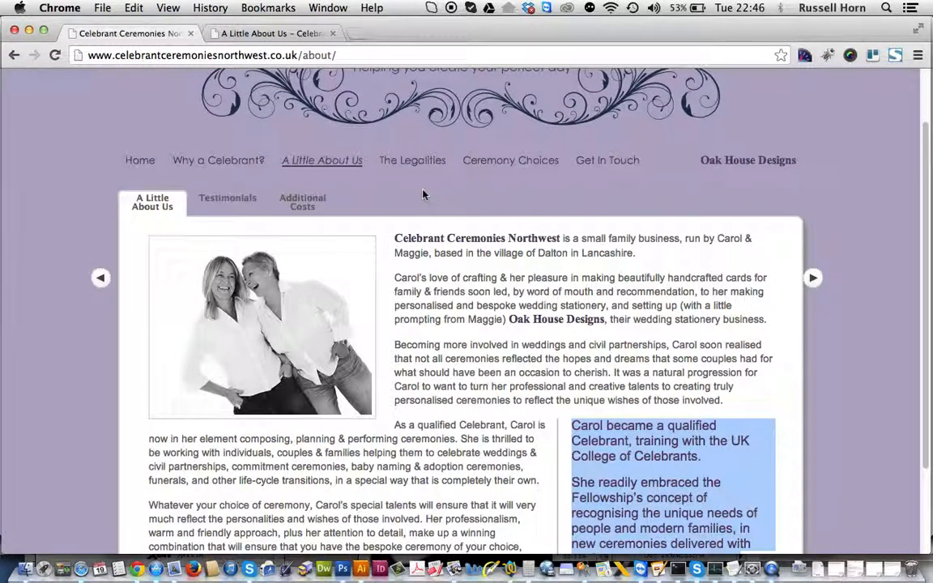
pyautogui.click(510, 162)
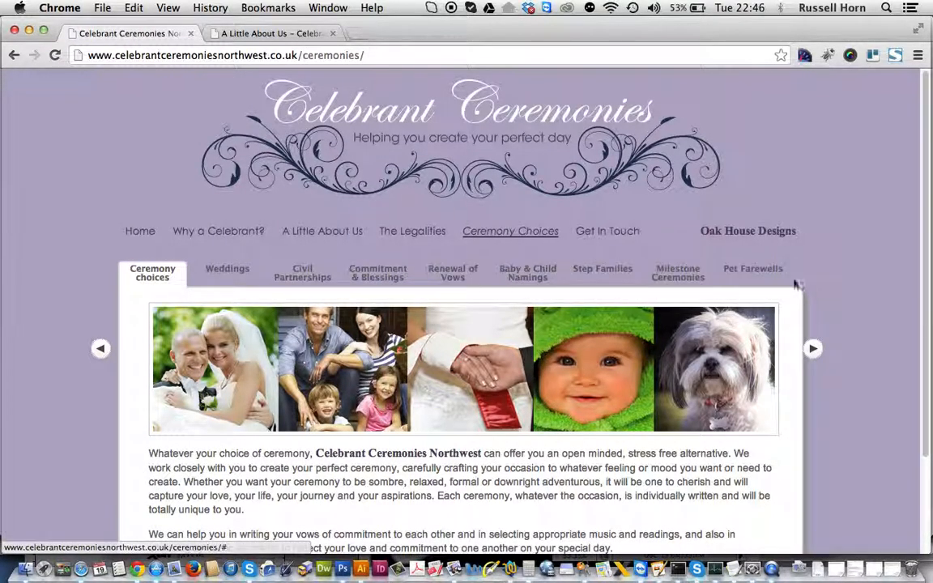
pyautogui.click(291, 232)
pyautogui.click(275, 55)
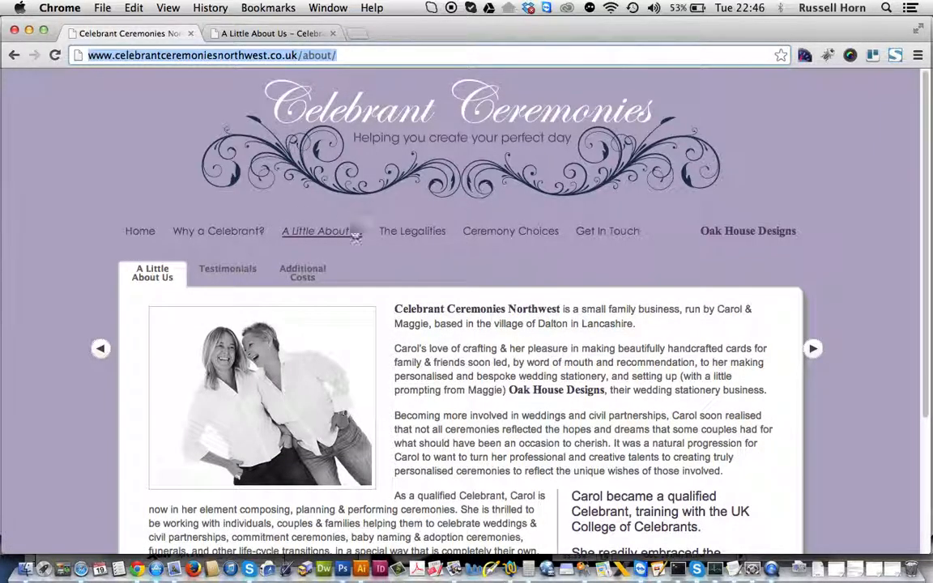
pyautogui.click(324, 242)
pyautogui.scroll(-3, 332, 255)
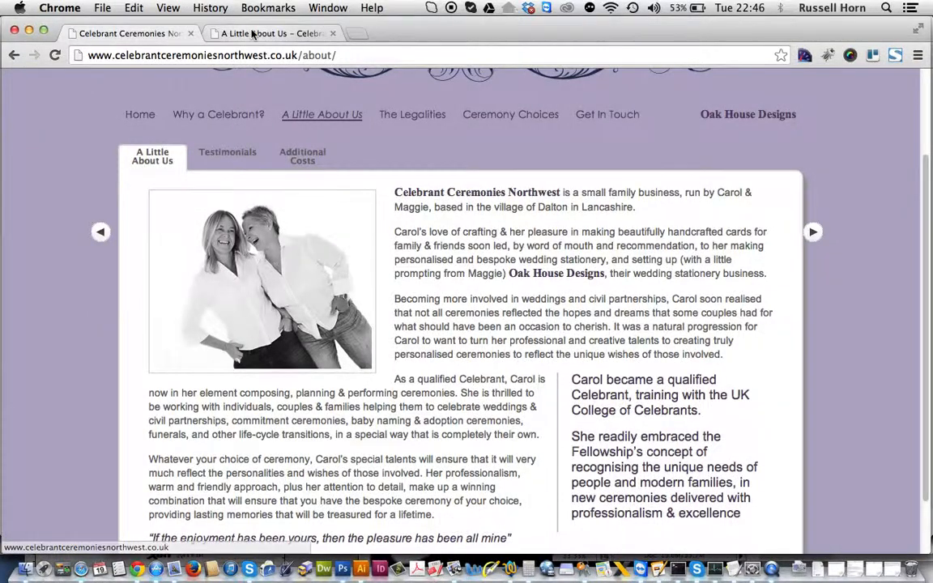
# Search the Textpattern articles for "test" and open the Testimonials article for editing.
pyautogui.click(239, 34)
pyautogui.click(32, 378)
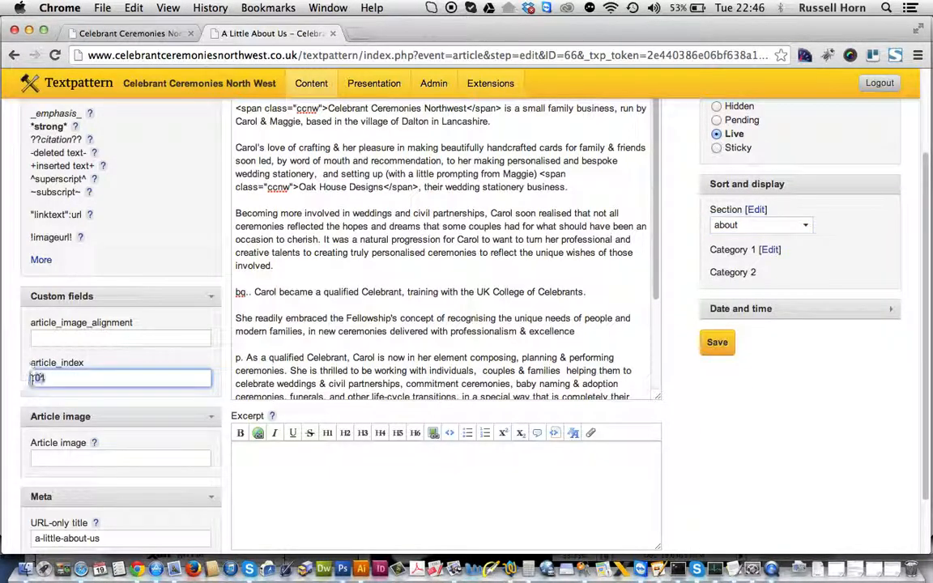
pyautogui.scroll(3, 142, 373)
pyautogui.moveTo(311, 83)
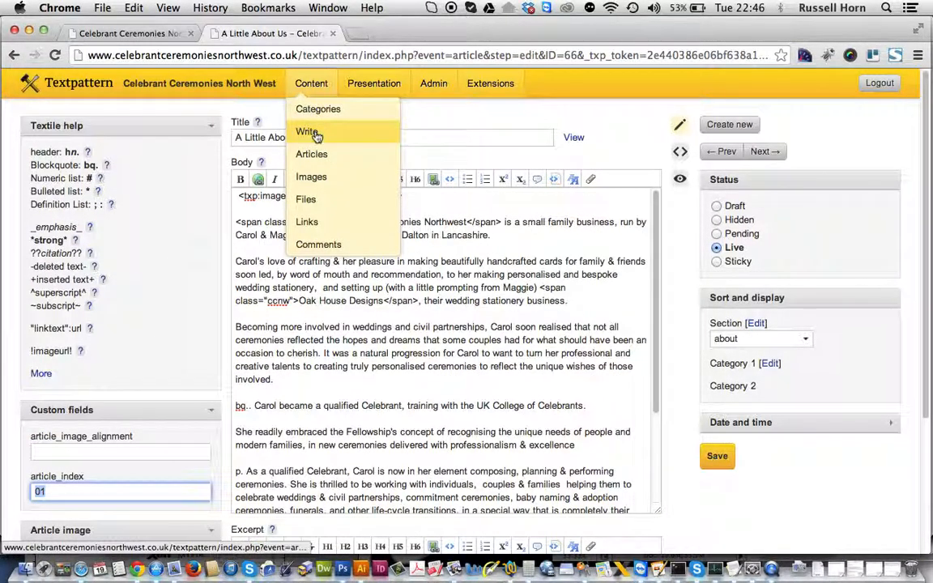
pyautogui.click(315, 155)
pyautogui.click(468, 157)
pyautogui.write('test')
pyautogui.press('Return')
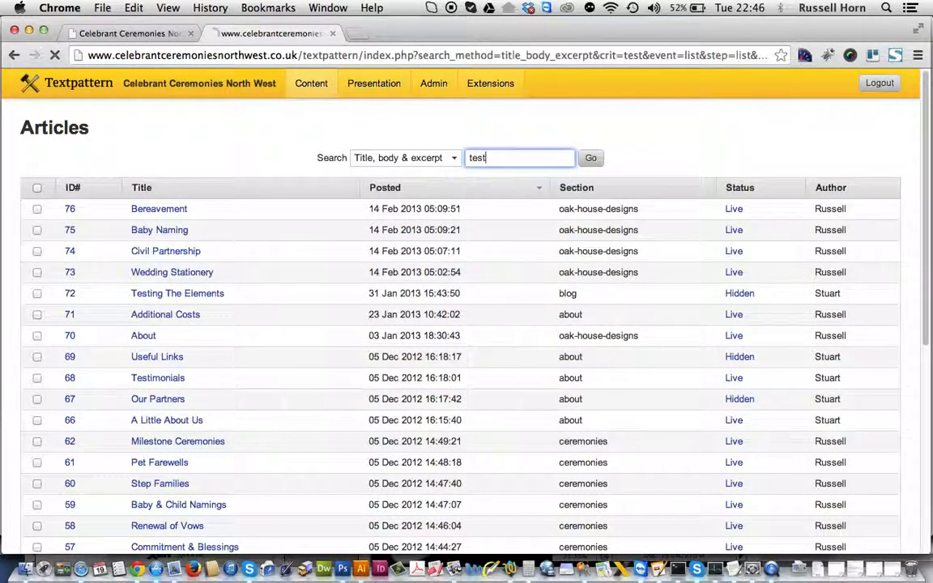
pyautogui.click(168, 230)
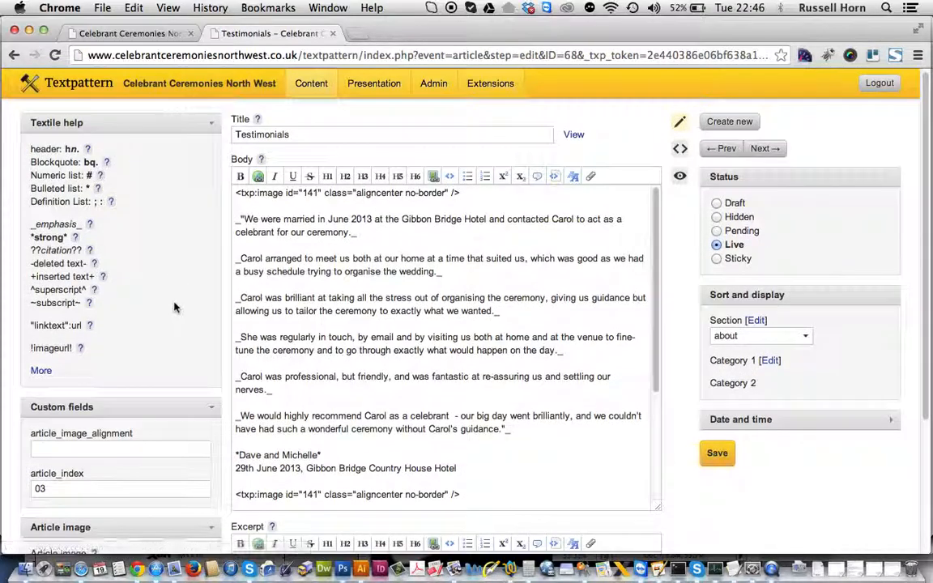
# Check the article_index custom field of the Testimonials article.
pyautogui.click(146, 33)
pyautogui.click(226, 35)
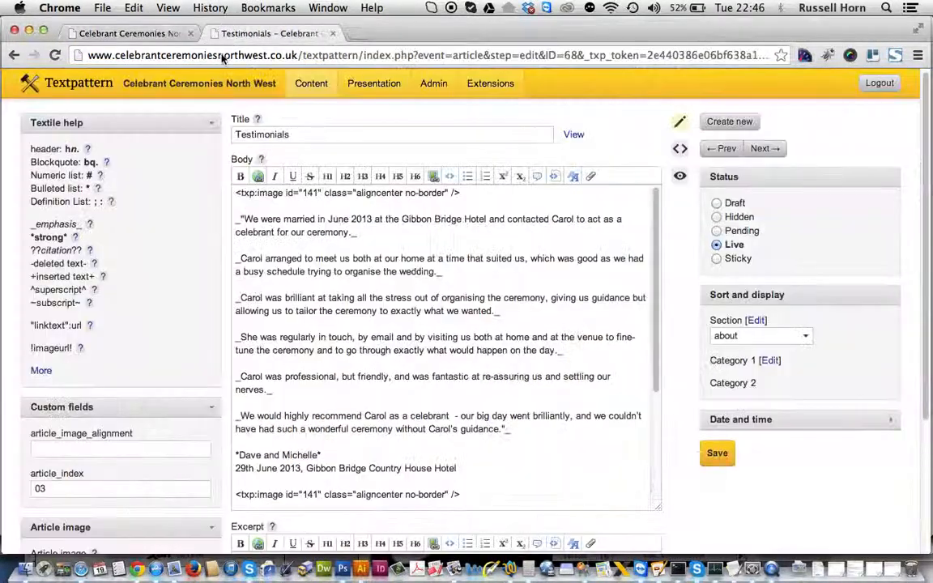
pyautogui.doubleClick(38, 488)
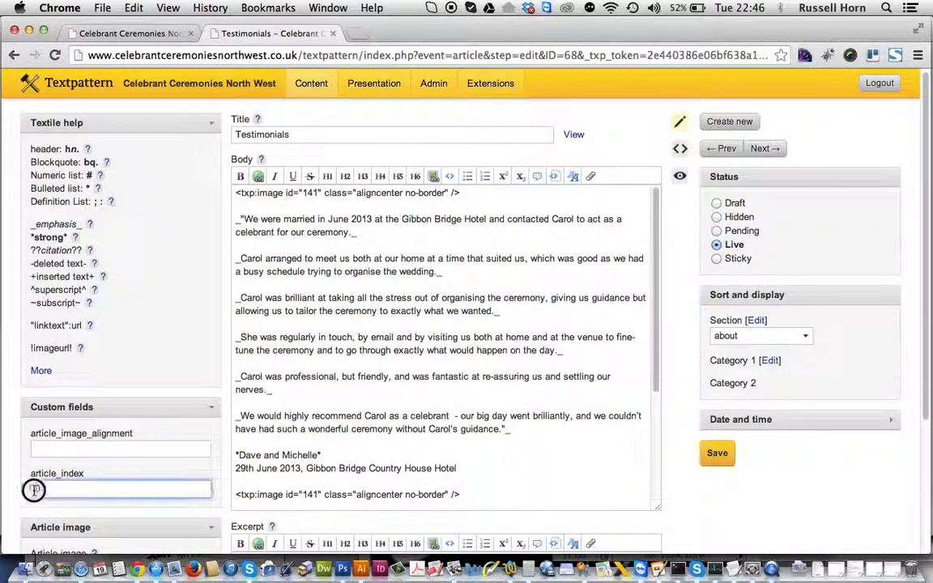
pyautogui.click(79, 490)
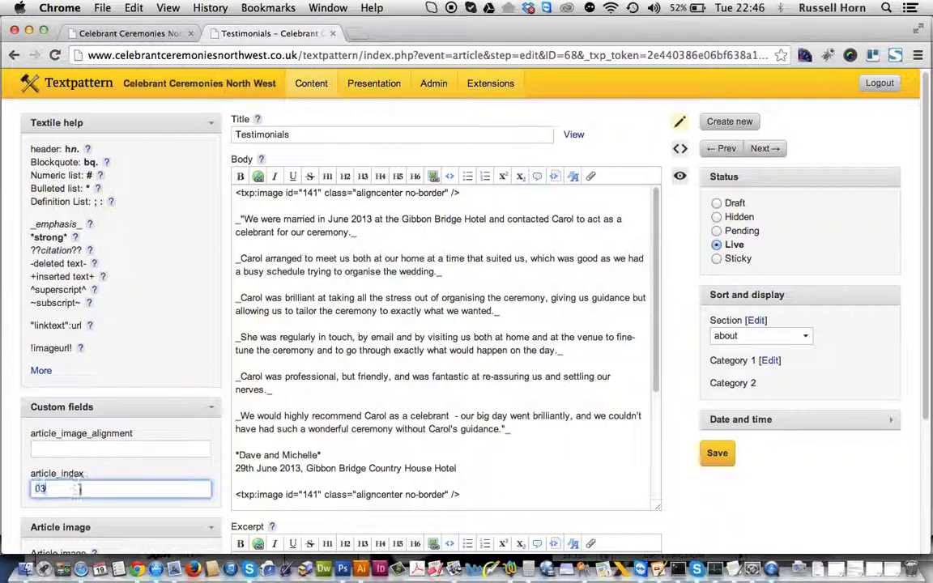
# Open the Testimonials tab on the live A Little About Us page and look through its content.
pyautogui.click(153, 31)
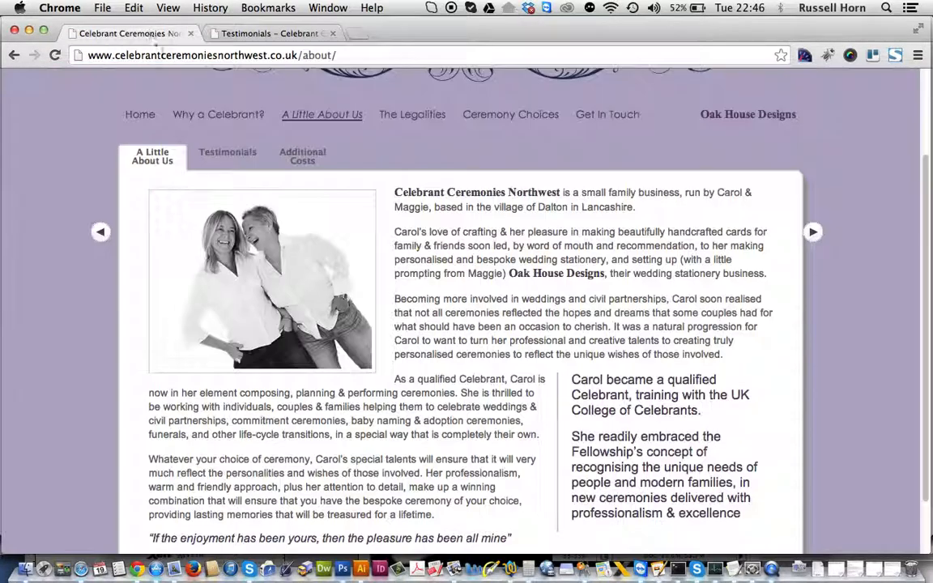
pyautogui.click(207, 153)
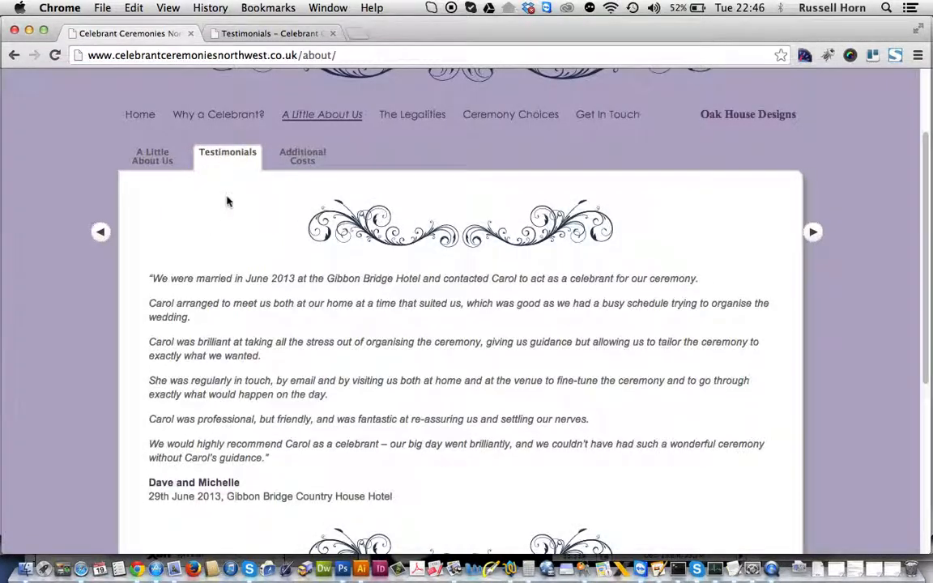
pyautogui.scroll(-5, 226, 202)
pyautogui.scroll(-3, 229, 201)
pyautogui.scroll(8, 226, 211)
# Compare the first image tag in the Testimonials body with the ornament at the start of the live Testimonials content.
pyautogui.click(265, 34)
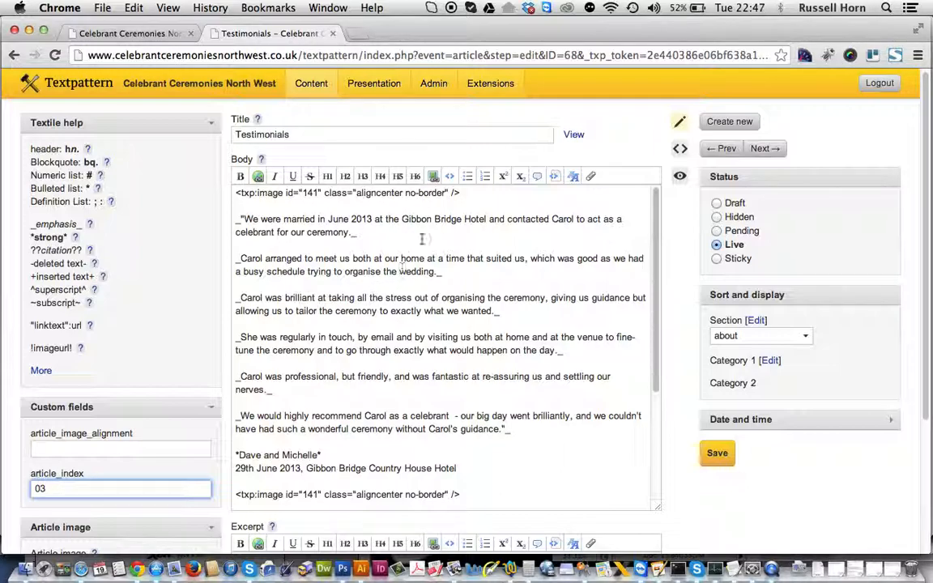
pyautogui.moveTo(474, 192); pyautogui.dragTo(218, 189)
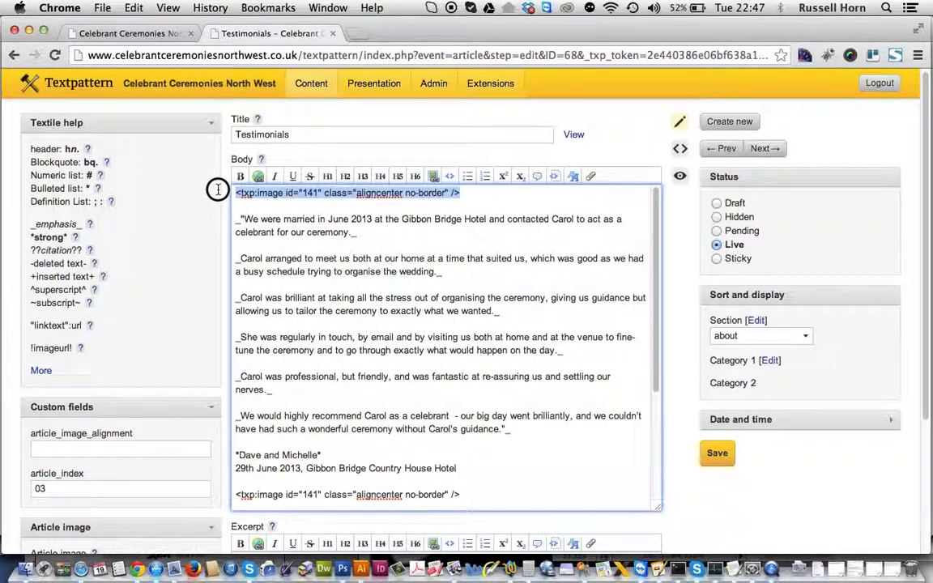
pyautogui.click(158, 34)
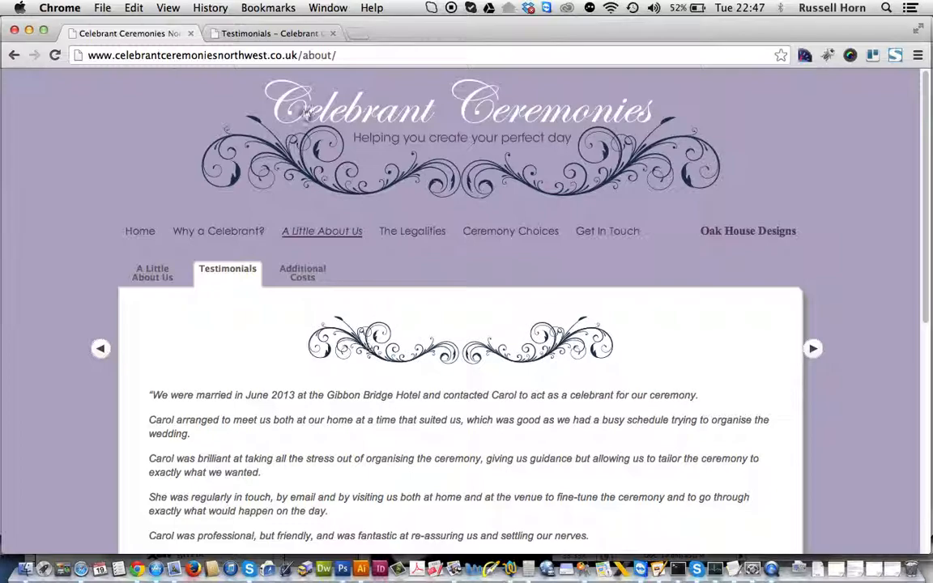
pyautogui.click(270, 34)
pyautogui.click(513, 237)
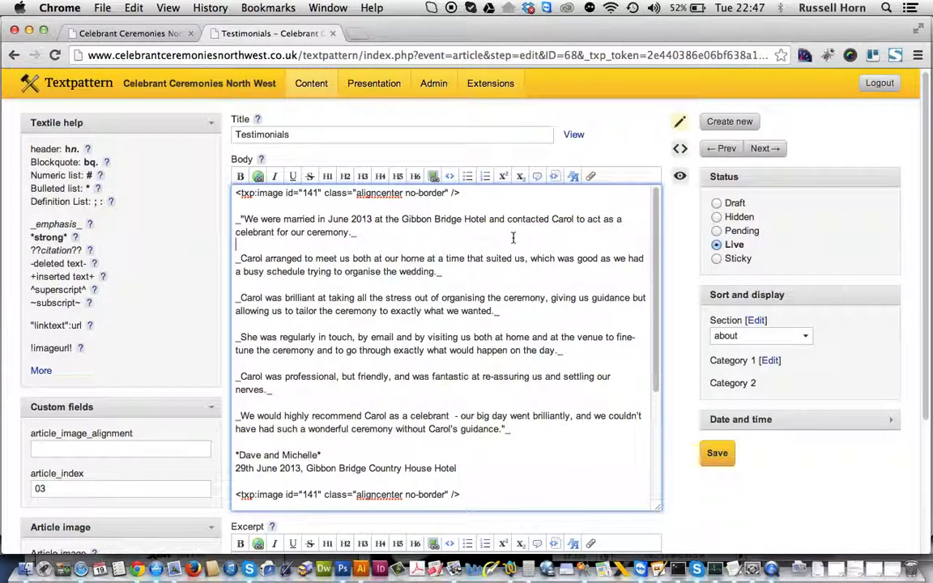
# Examine the id and class attributes of the first Testimonials image tag, and find where the tag repeats further down the body.
pyautogui.moveTo(320, 193); pyautogui.dragTo(304, 196)
pyautogui.click(305, 207)
pyautogui.click(305, 192)
pyautogui.moveTo(356, 193); pyautogui.dragTo(389, 192)
pyautogui.moveTo(467, 194); pyautogui.dragTo(233, 195)
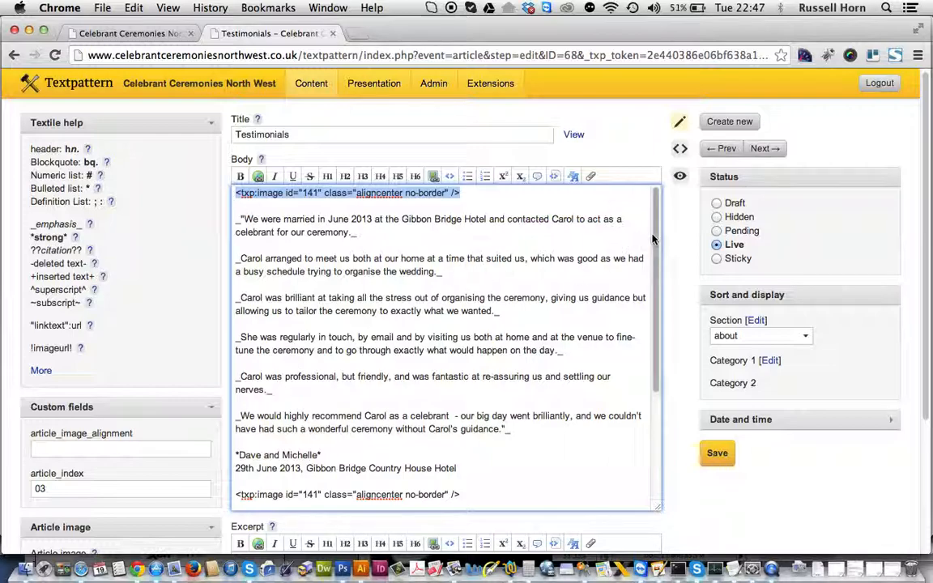
pyautogui.moveTo(652, 235); pyautogui.dragTo(652, 362)
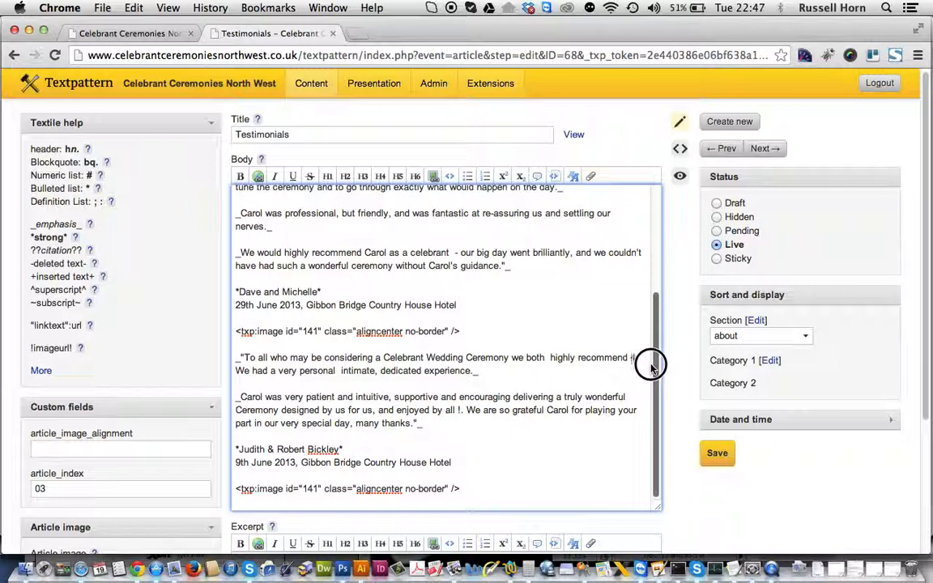
# Examine the italic text of the first testimonial on the live A Little About Us page.
pyautogui.click(134, 33)
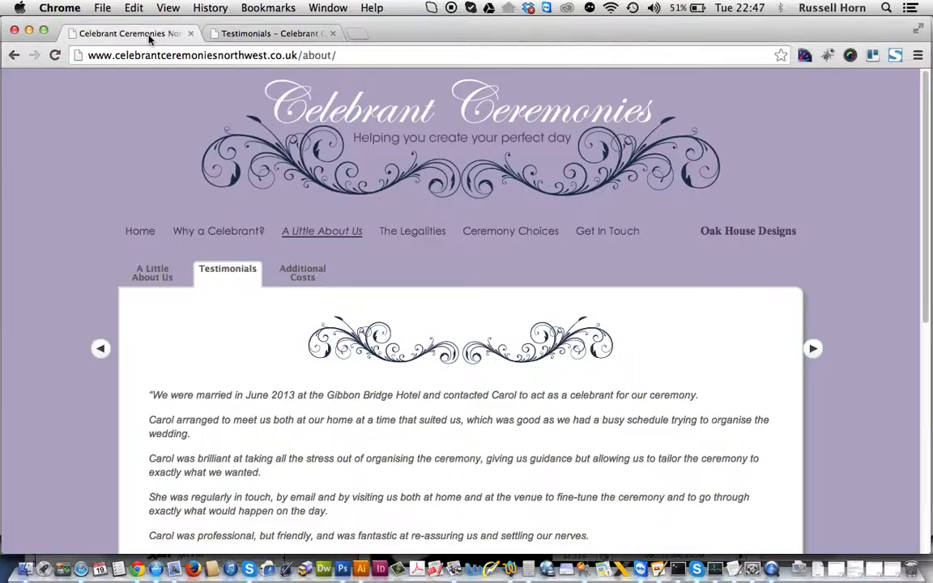
pyautogui.scroll(-2, 307, 377)
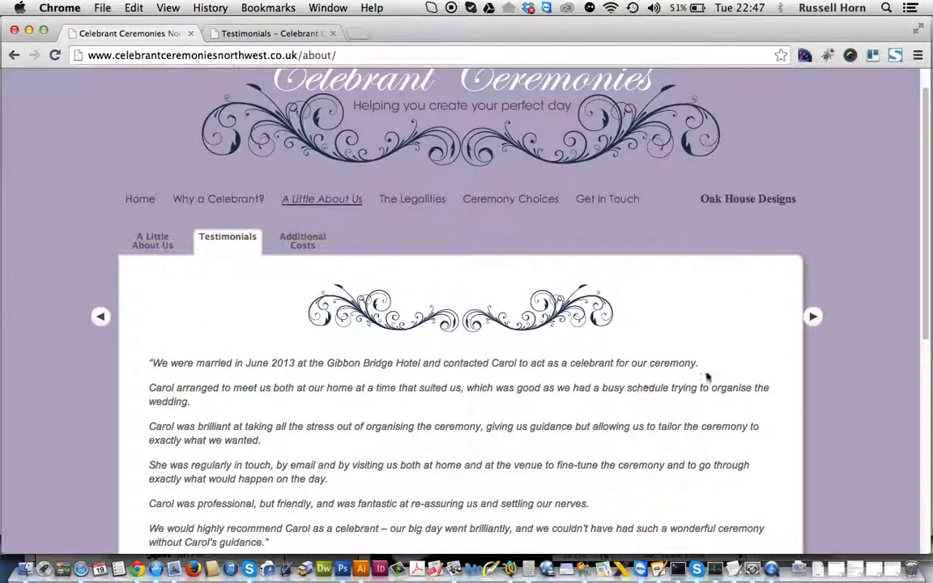
pyautogui.moveTo(235, 416); pyautogui.dragTo(132, 350)
pyautogui.scroll(-4, 159, 357)
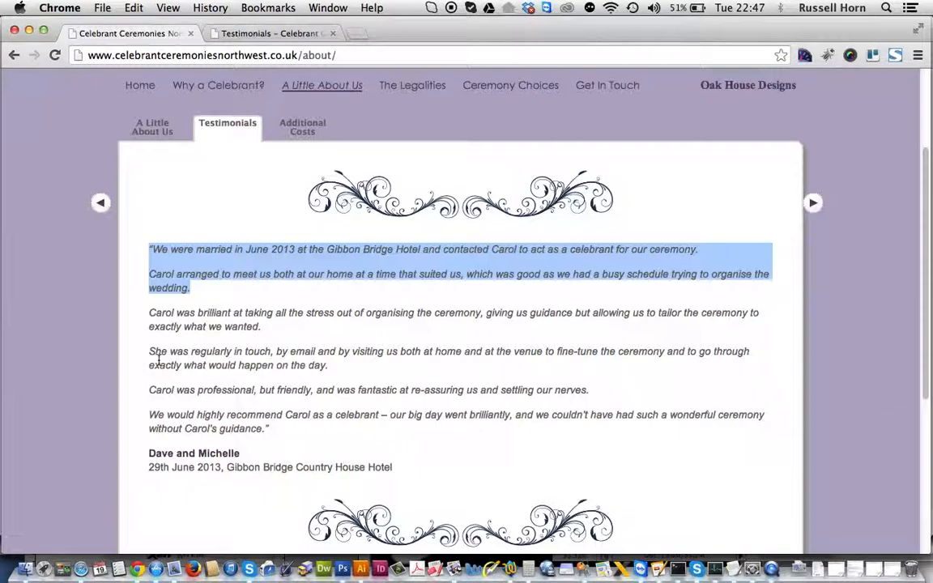
pyautogui.click(161, 277)
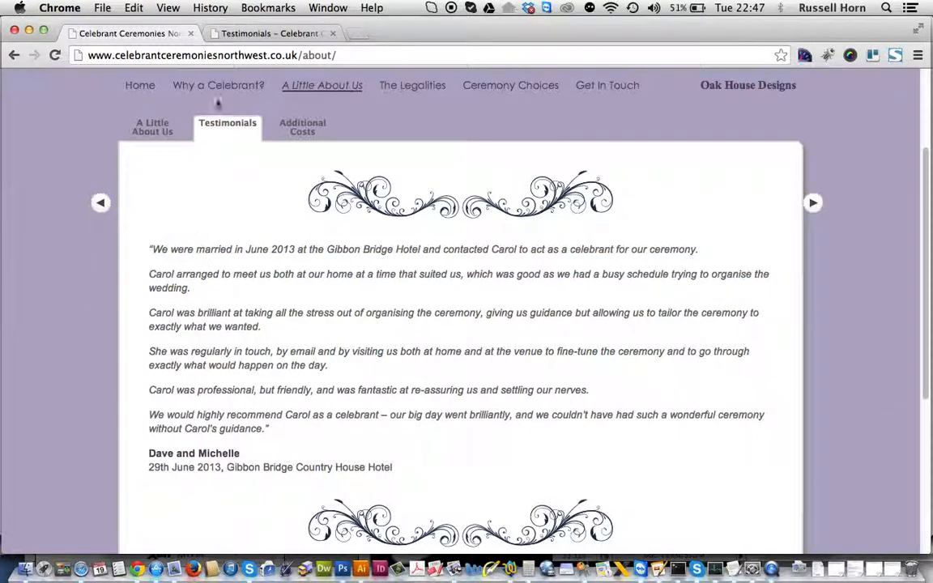
# Insert the test line "sdsadasdsdsadas" beneath the first image tag in the Testimonials article body.
pyautogui.click(272, 34)
pyautogui.scroll(5, 372, 352)
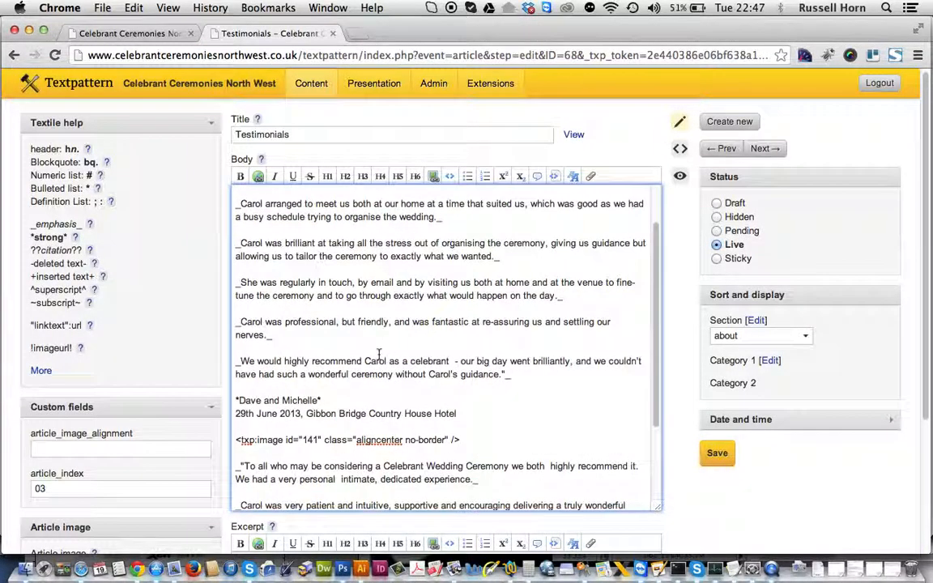
pyautogui.scroll(2, 374, 340)
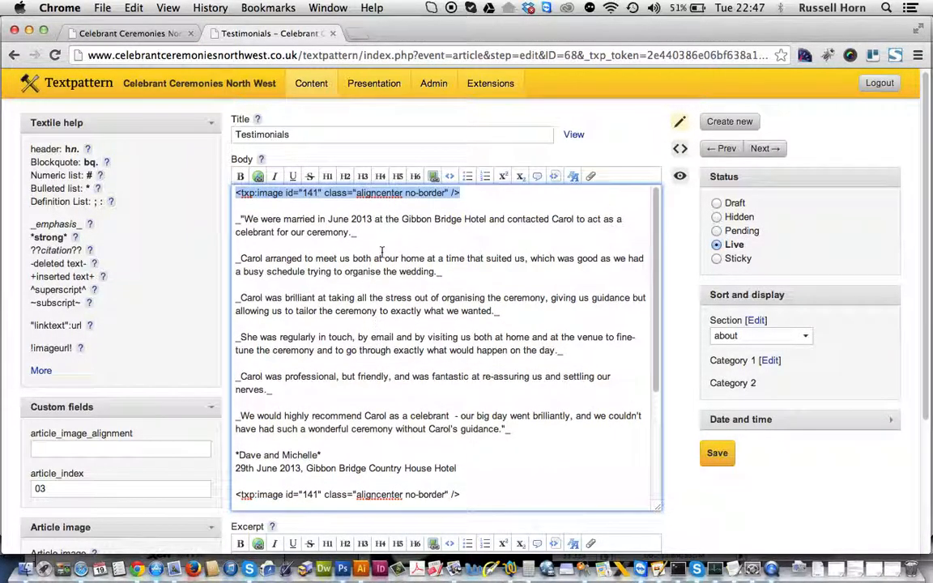
pyautogui.click(450, 199)
pyautogui.press('Return')
pyautogui.press('Return')
pyautogui.press('Return')
pyautogui.write('sdsarasdsdsadas')
# Format the test line in the Testimonials body as italic and save the article.
pyautogui.moveTo(313, 232); pyautogui.dragTo(230, 233)
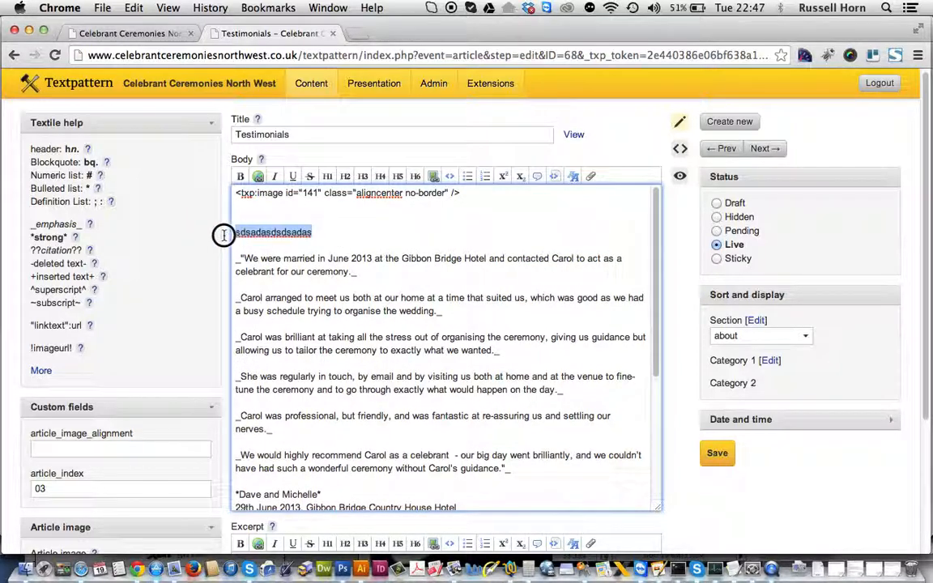
pyautogui.click(276, 178)
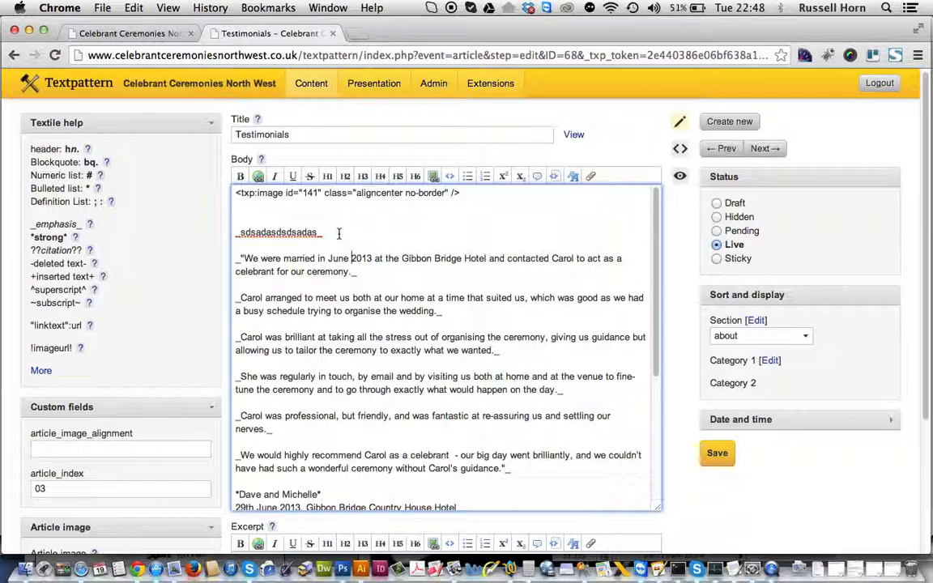
pyautogui.click(716, 454)
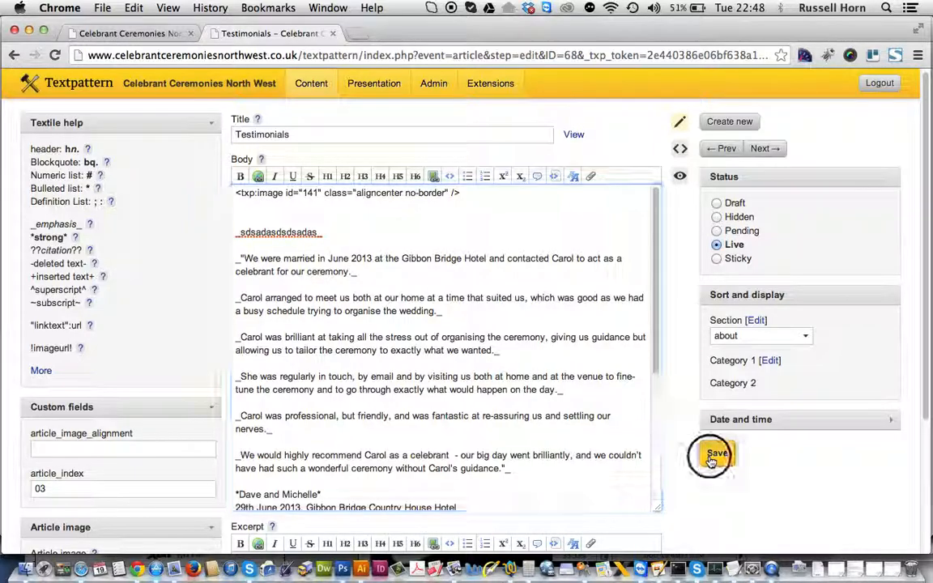
# Reload the live A Little About Us page and check the italic test line in the Testimonials content.
pyautogui.click(142, 33)
pyautogui.click(55, 54)
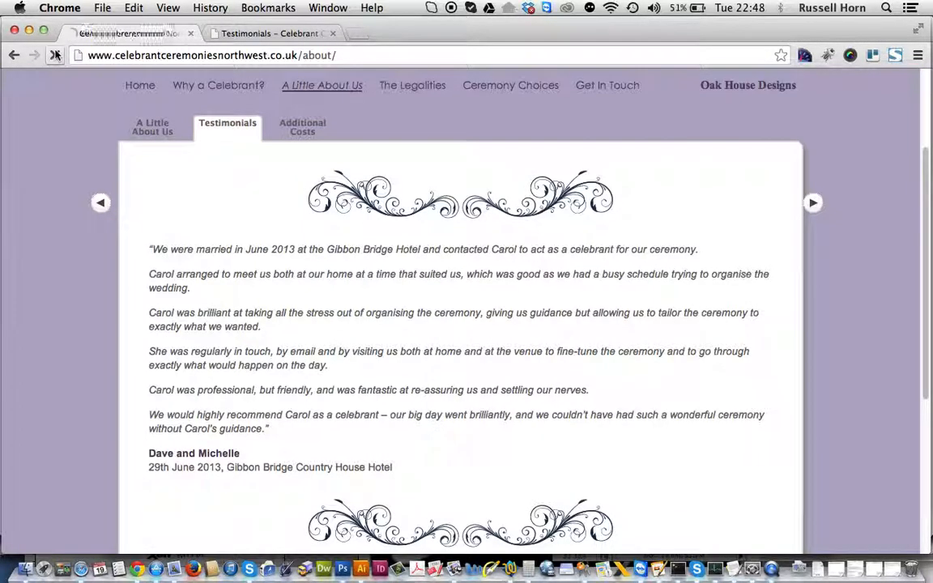
pyautogui.click(251, 255)
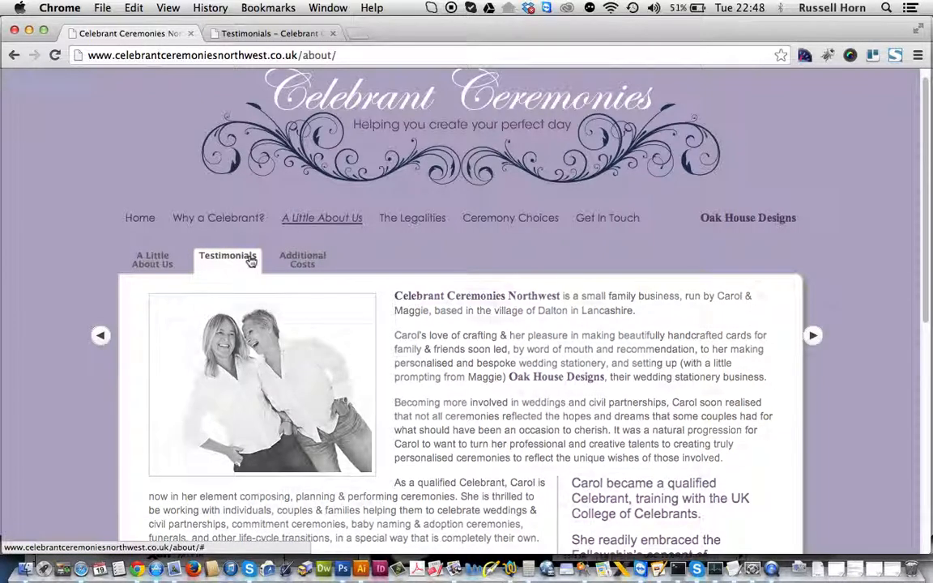
pyautogui.scroll(-5, 250, 253)
pyautogui.moveTo(235, 172); pyautogui.dragTo(151, 169)
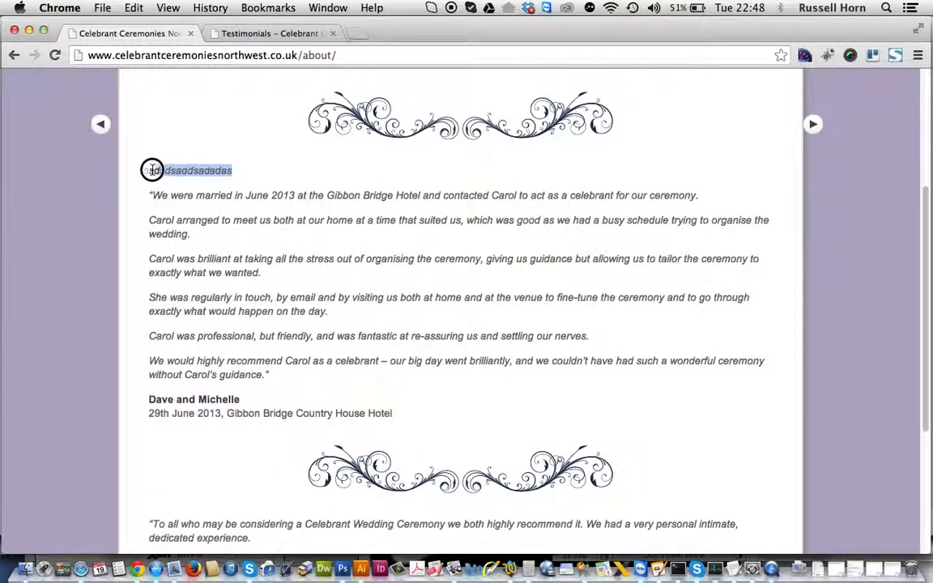
# Add "fsdfdfds" and "dfdf" below the test line in the Testimonials body as a bulleted list and save the article.
pyautogui.click(255, 33)
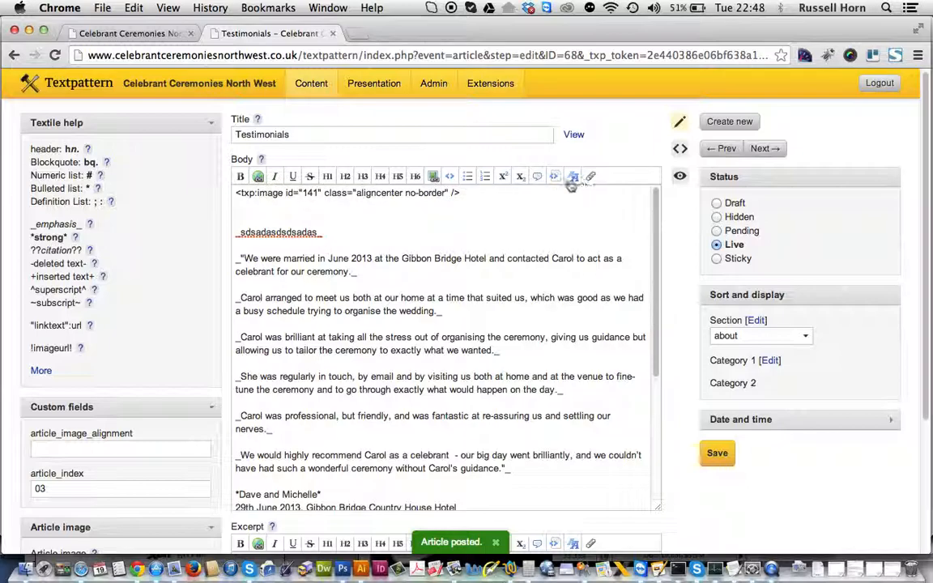
pyautogui.click(367, 233)
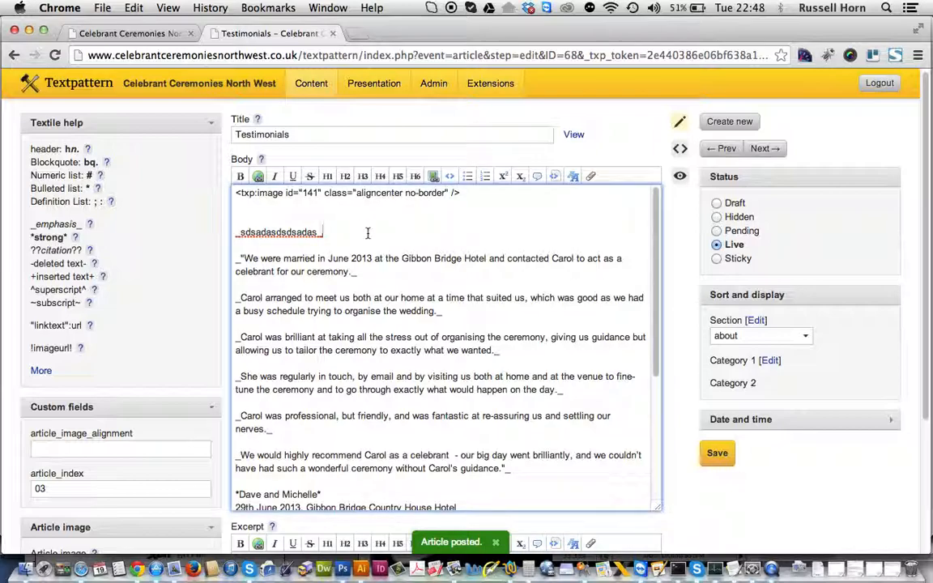
pyautogui.press('Return')
pyautogui.press('Return')
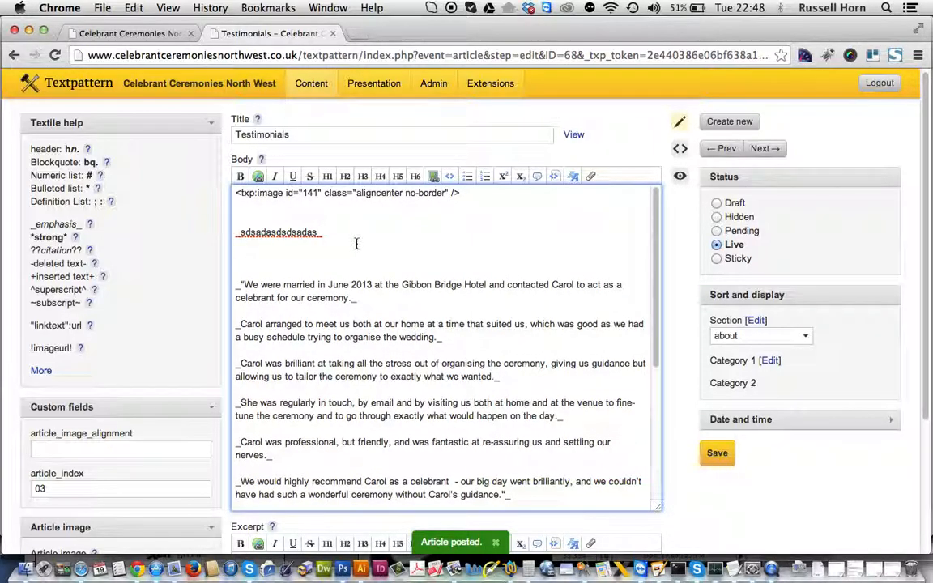
pyautogui.write('fsdfdfds')
pyautogui.press('Return')
pyautogui.write('dfdf')
pyautogui.moveTo(272, 265); pyautogui.dragTo(225, 259)
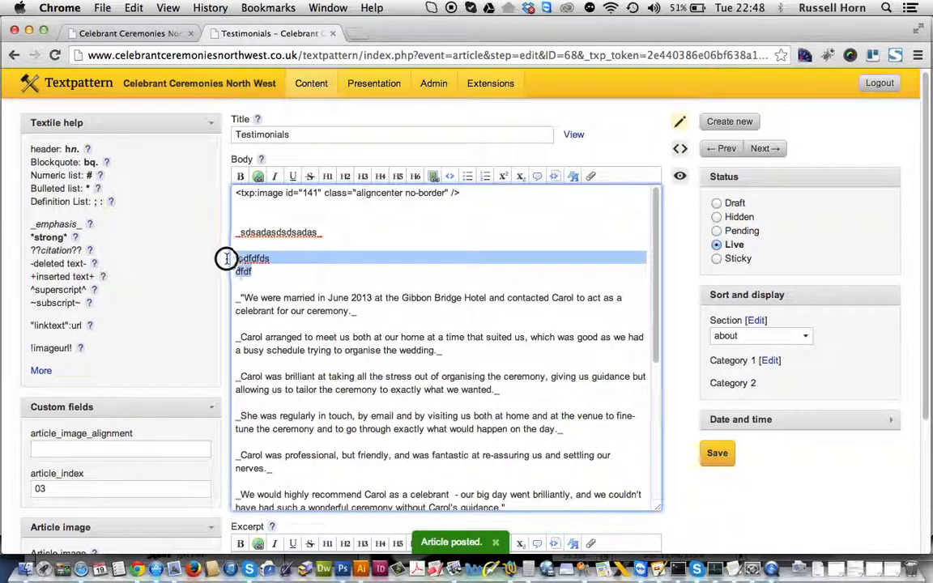
pyautogui.click(466, 178)
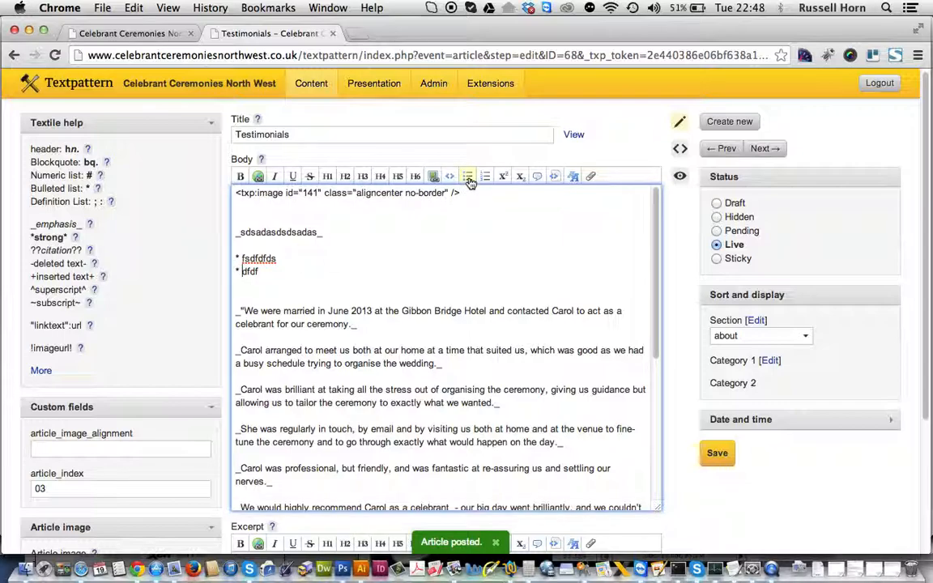
# Reload the live A Little About Us page and check the bulleted list in the Testimonials content.
pyautogui.click(146, 33)
pyautogui.click(55, 55)
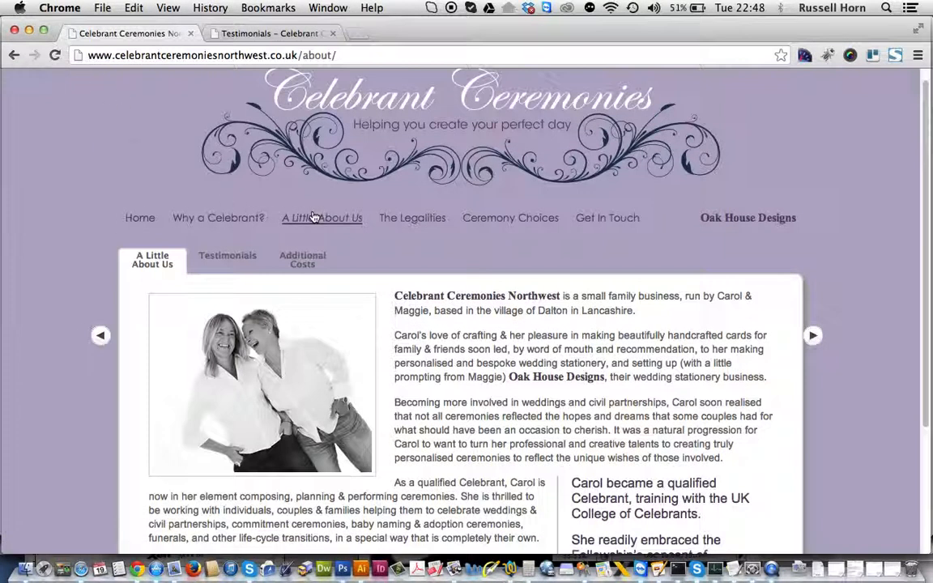
pyautogui.click(233, 256)
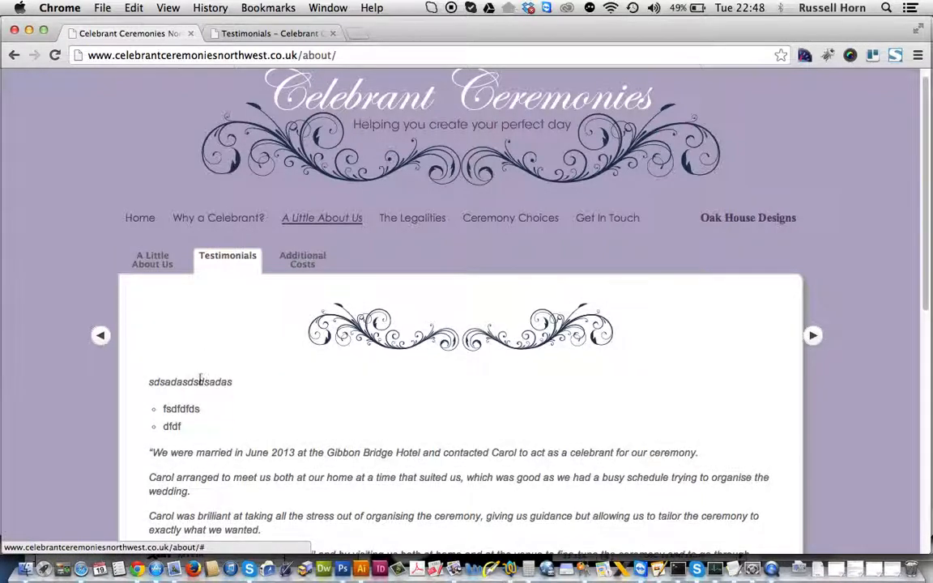
pyautogui.scroll(-5, 208, 368)
pyautogui.moveTo(199, 219); pyautogui.dragTo(162, 193)
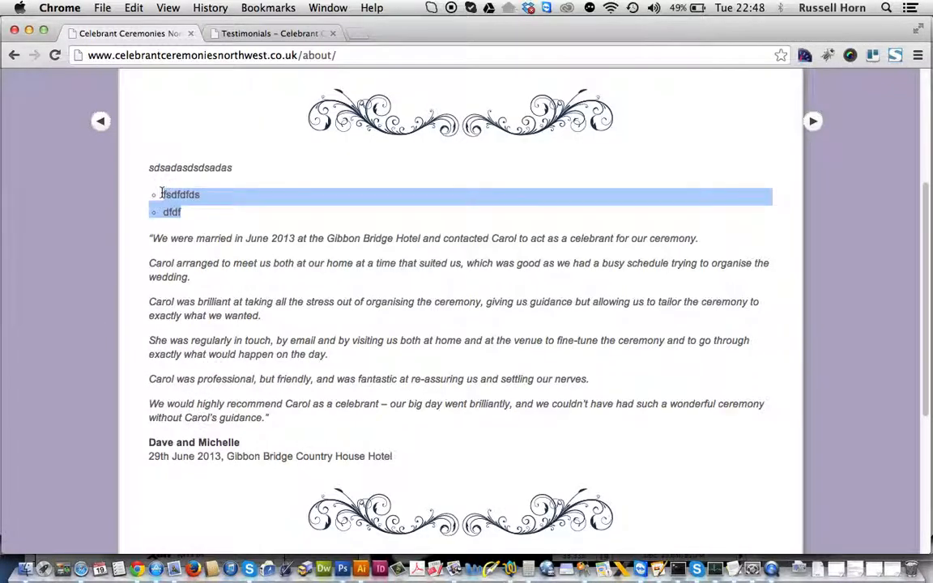
# Delete the bulleted list from the Testimonials body, make the italic test line bold as well, and save the article.
pyautogui.click(263, 36)
pyautogui.moveTo(273, 275); pyautogui.dragTo(237, 258)
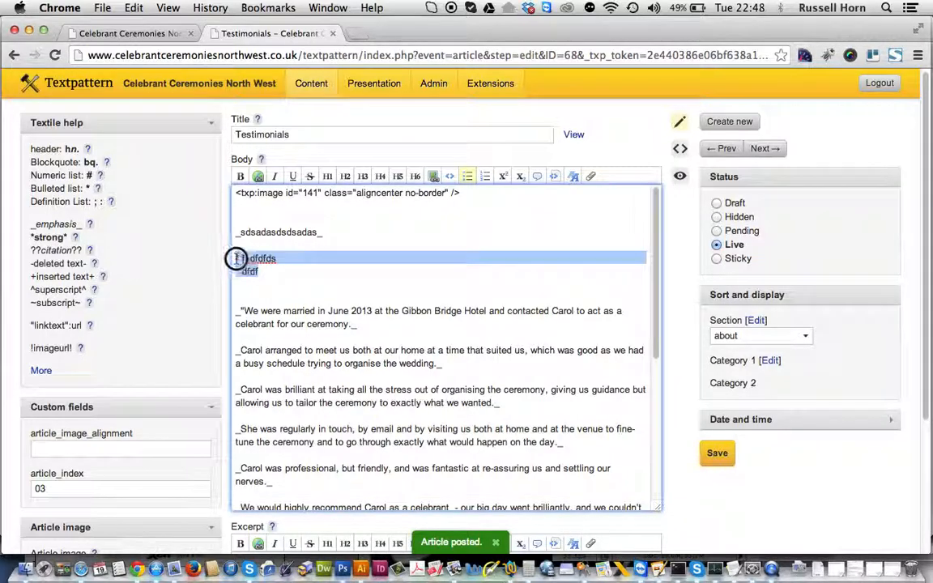
pyautogui.press('BackSpace')
pyautogui.press('BackSpace')
pyautogui.moveTo(322, 234); pyautogui.dragTo(219, 231)
pyautogui.click(240, 177)
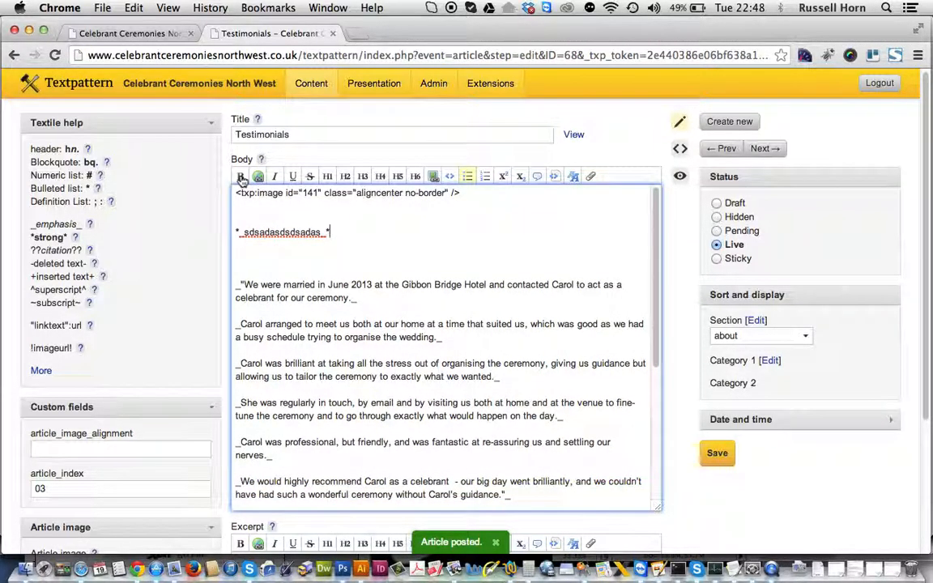
pyautogui.click(716, 455)
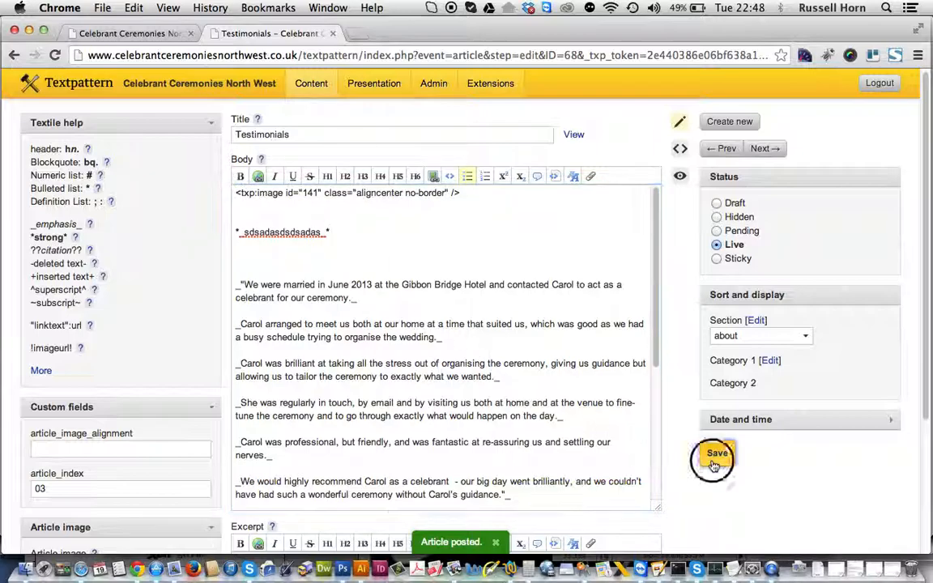
# Reload the live A Little About Us page and check the bold italic test line under Testimonials.
pyautogui.click(132, 33)
pyautogui.click(55, 54)
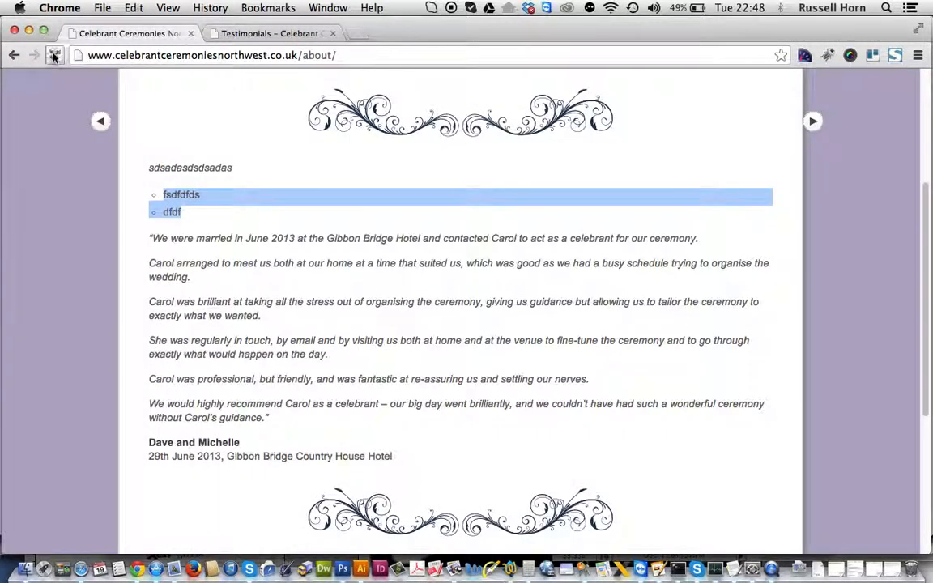
pyautogui.click(230, 269)
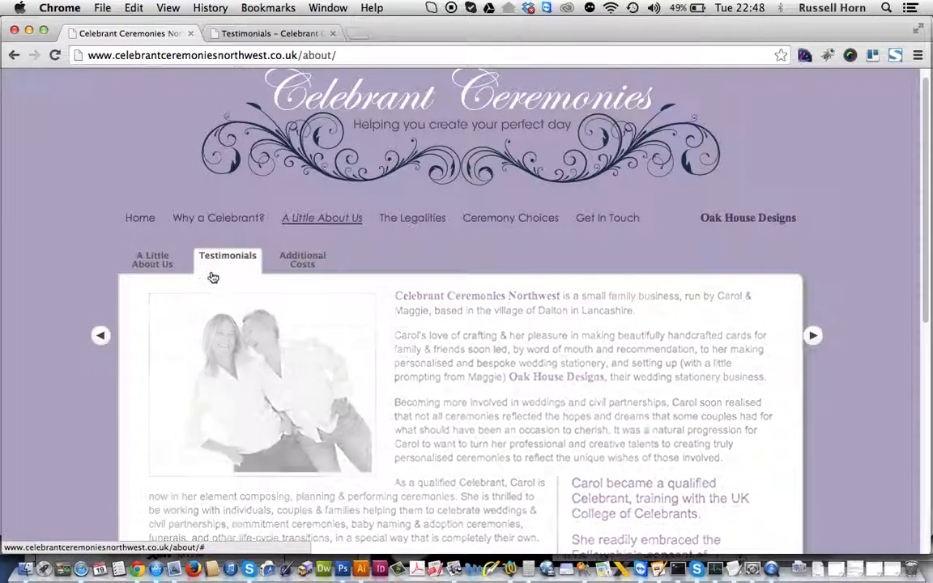
pyautogui.scroll(-5, 247, 324)
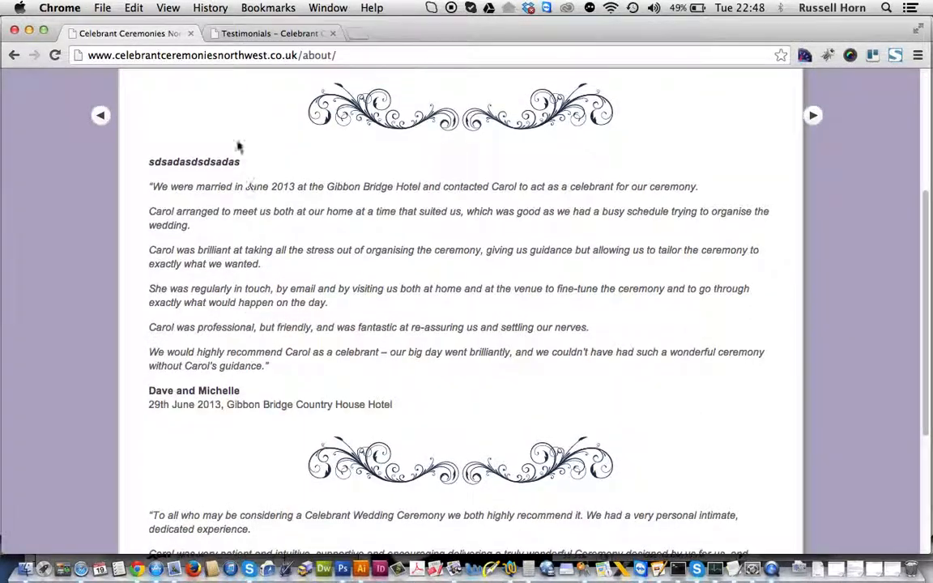
pyautogui.moveTo(229, 161); pyautogui.dragTo(122, 152)
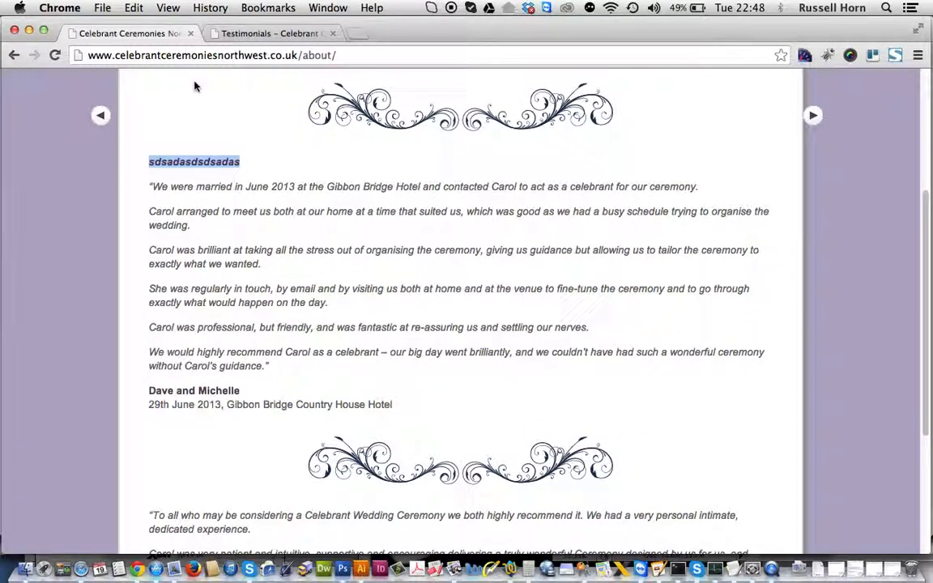
# Delete the test line and the surplus blank lines above the first testimonial in the body, and save the article.
pyautogui.click(237, 36)
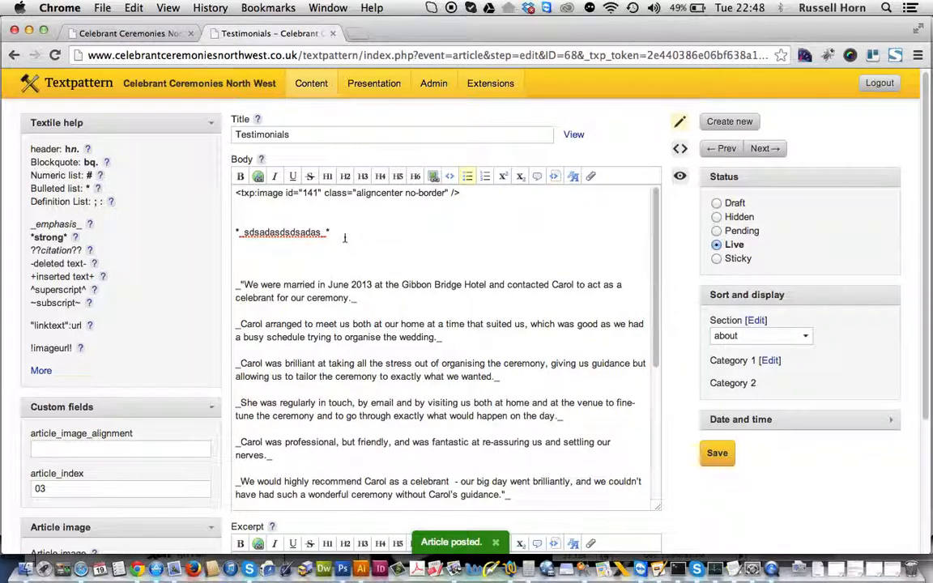
pyautogui.moveTo(345, 238); pyautogui.dragTo(236, 232)
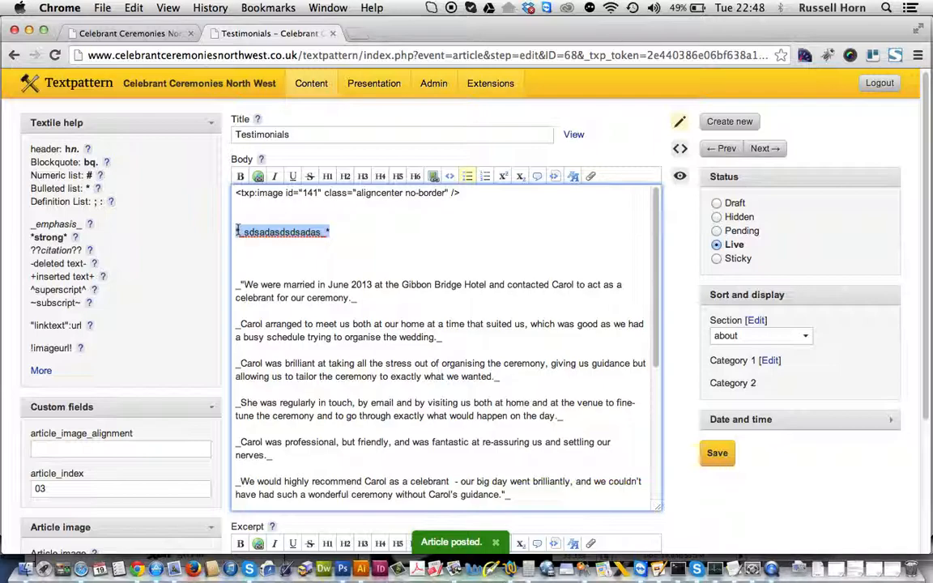
pyautogui.press('BackSpace')
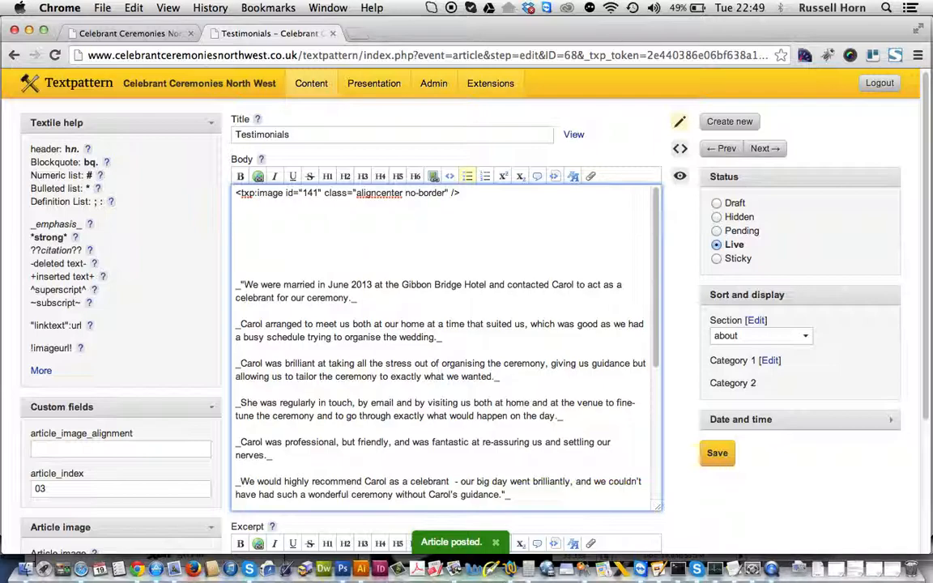
pyautogui.press('BackSpace')
pyautogui.press('BackSpace')
pyautogui.press('BackSpace')
pyautogui.press('BackSpace')
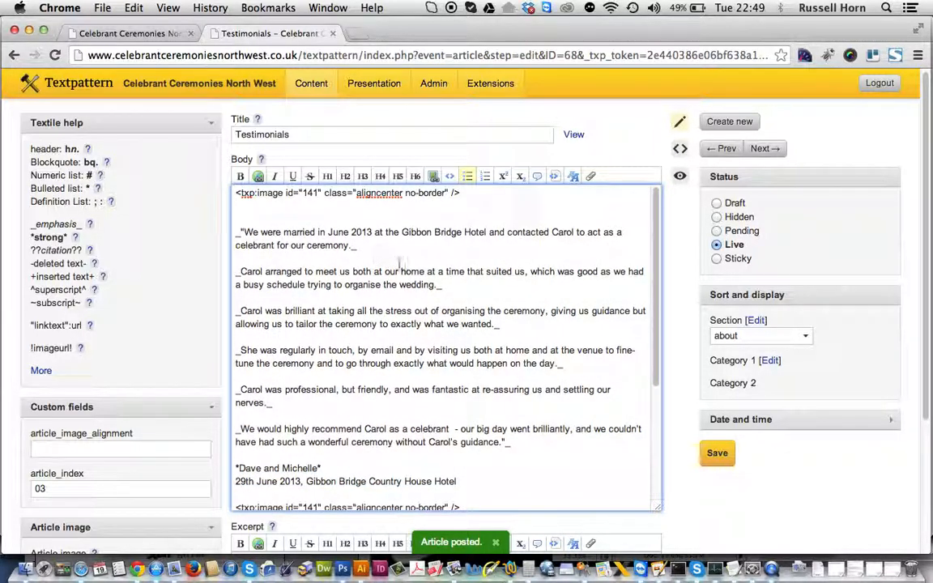
pyautogui.click(717, 452)
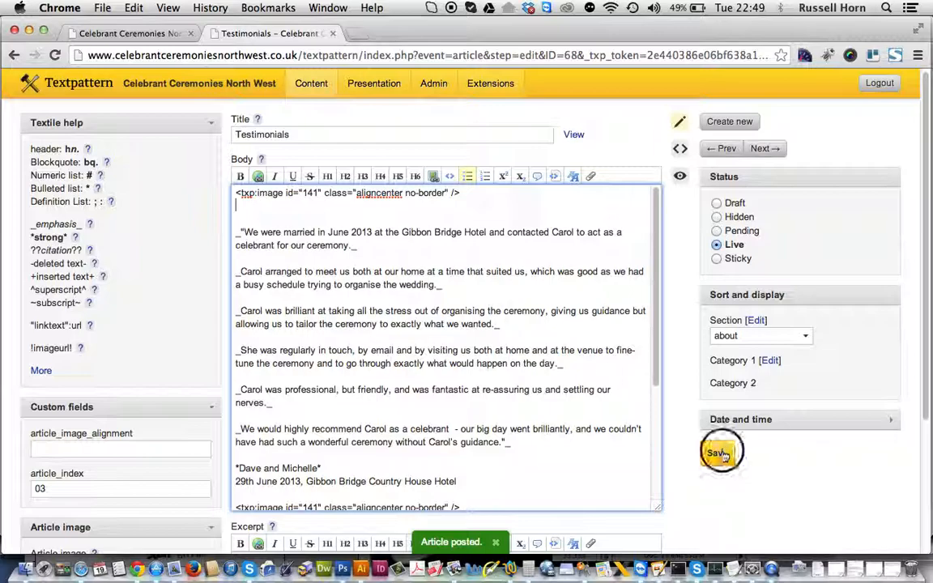
# Reload the live A Little About Us page and check that the Testimonials content no longer contains the test text.
pyautogui.click(126, 34)
pyautogui.click(55, 55)
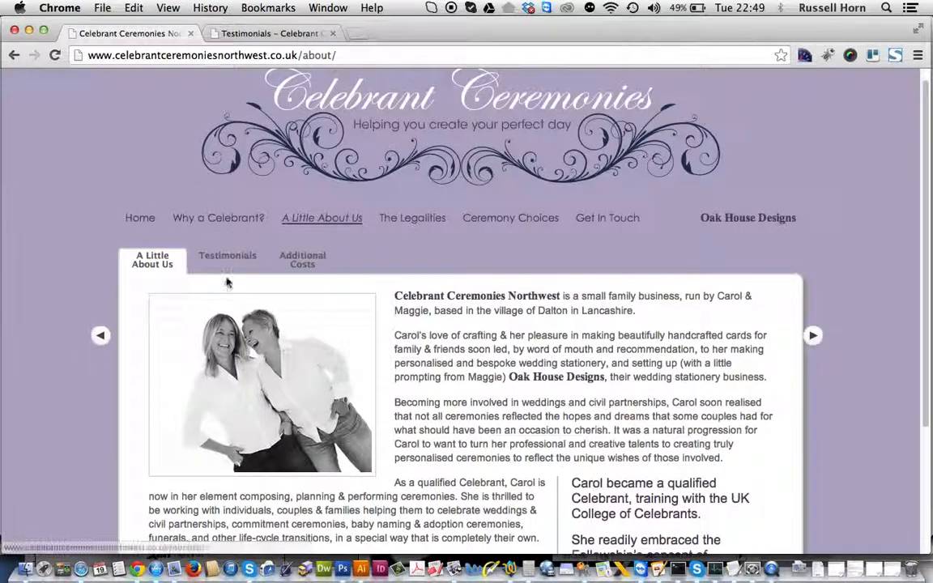
pyautogui.click(230, 259)
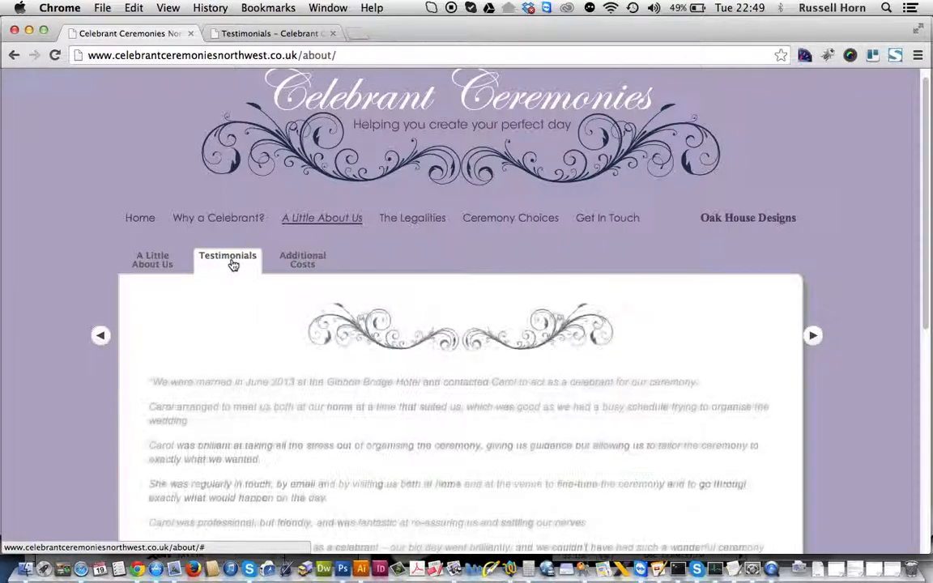
pyautogui.scroll(-5, 233, 265)
pyautogui.scroll(5, 232, 265)
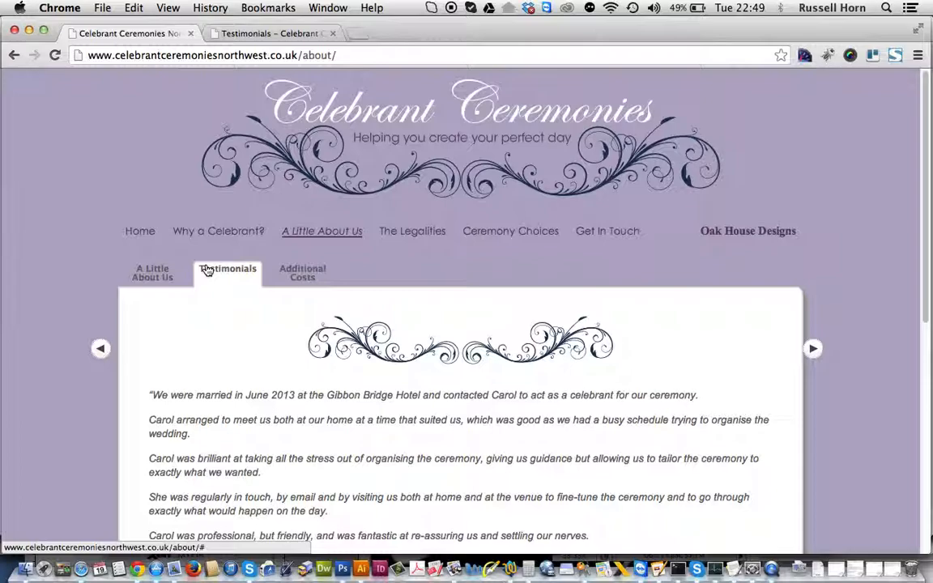
# Browse the live Ceremony Choices page through Weddings, Civil Partnerships, Commitment & Blessings and Renewal of Vows.
pyautogui.scroll(-5, 203, 269)
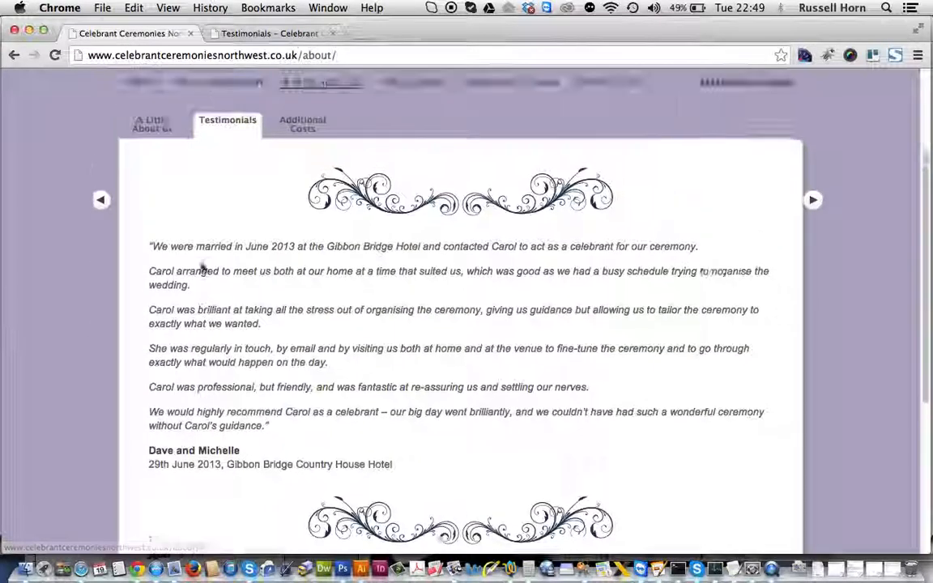
pyautogui.scroll(4, 203, 268)
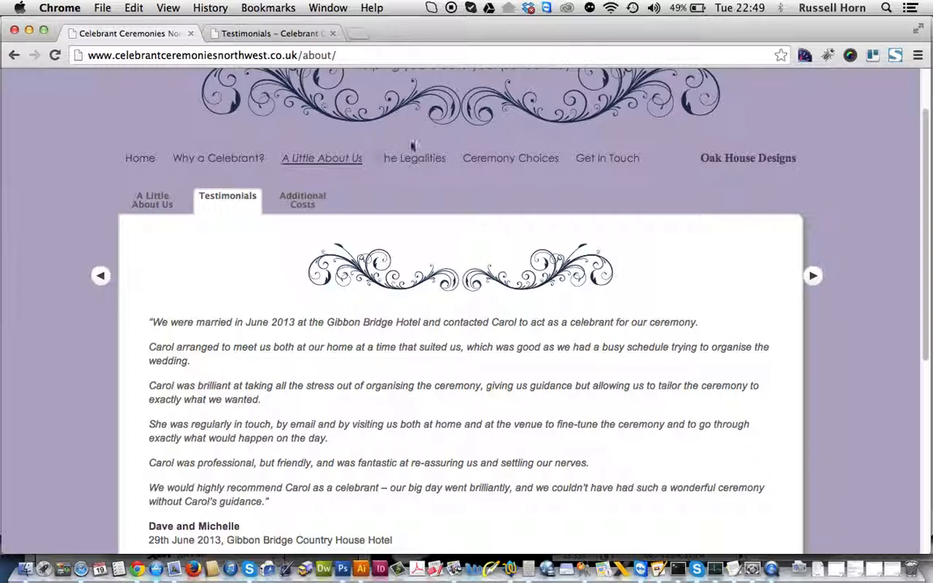
pyautogui.click(485, 160)
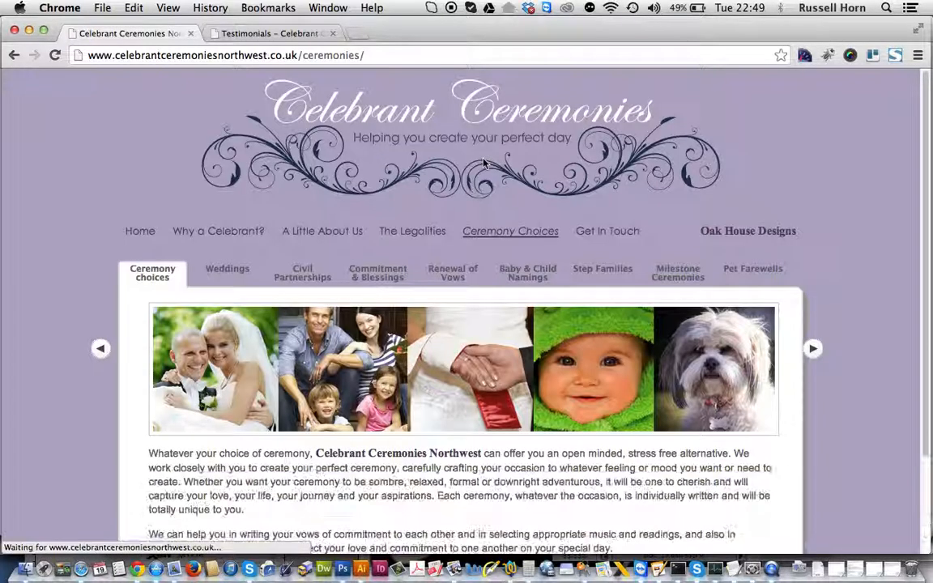
pyautogui.scroll(-1, 415, 212)
pyautogui.click(240, 232)
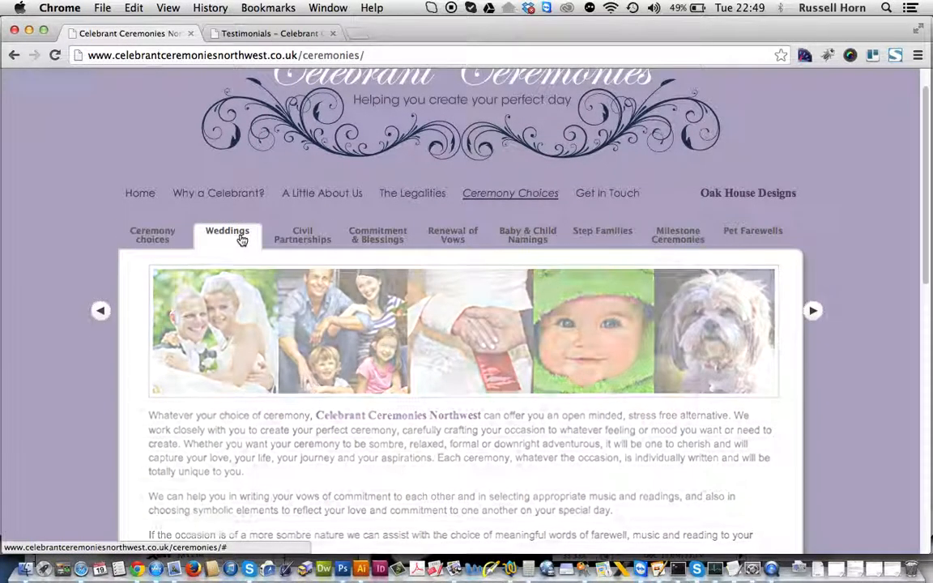
pyautogui.scroll(-3, 306, 259)
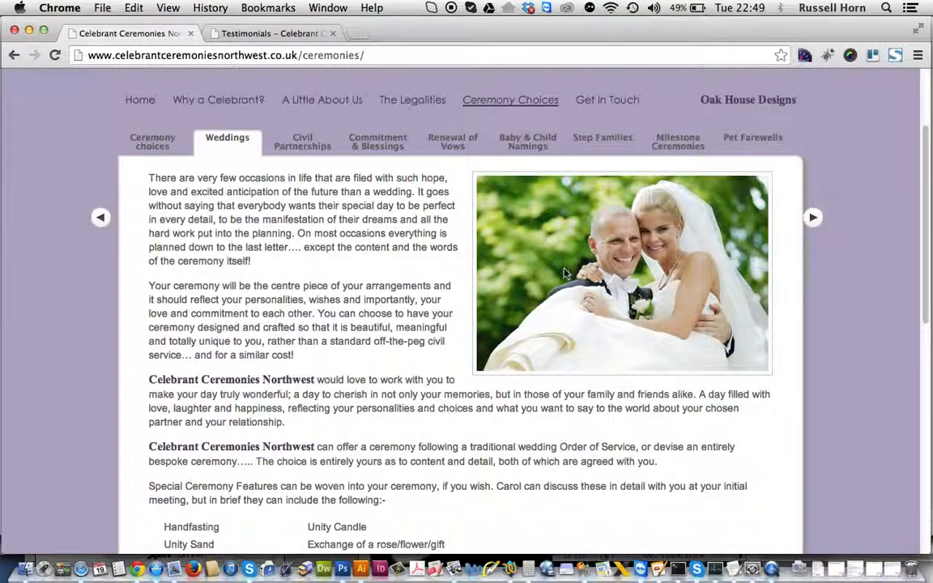
pyautogui.click(319, 158)
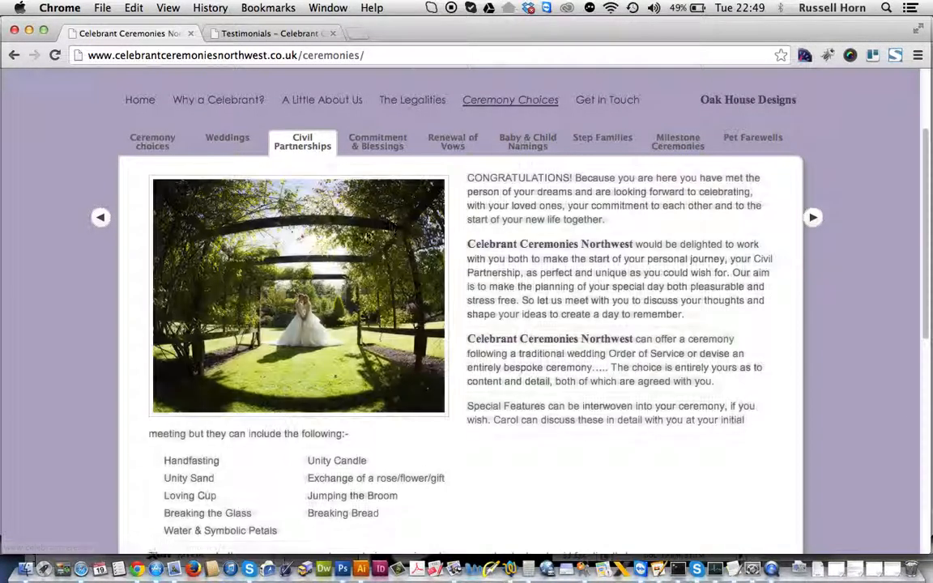
pyautogui.click(375, 144)
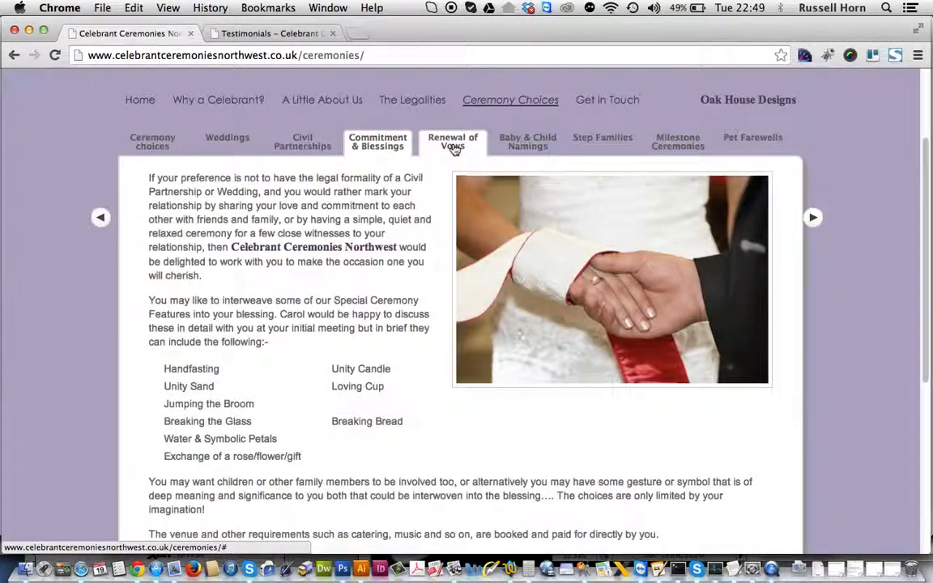
pyautogui.click(453, 148)
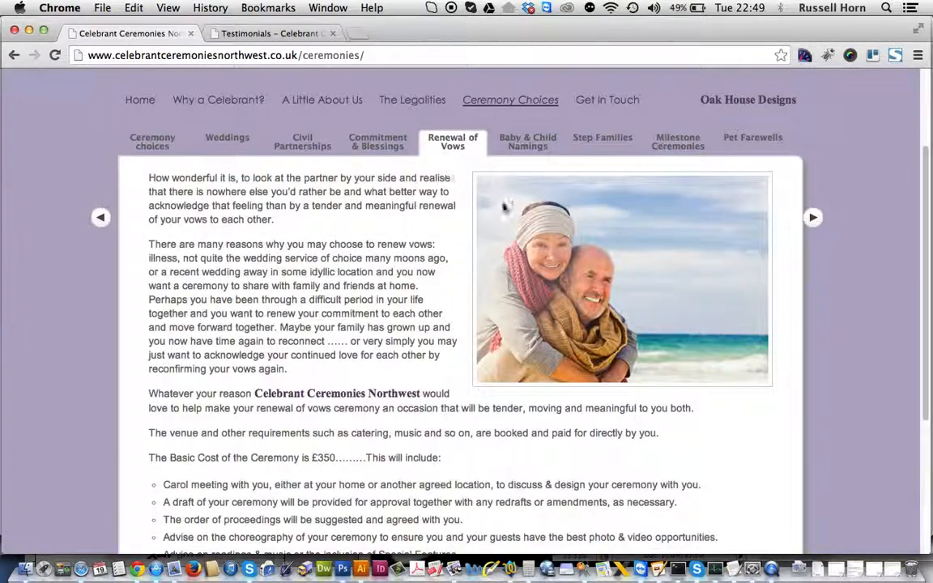
# Open the Renewal of Vows photo in its own browser tab to check its file name, and return to the live page.
pyautogui.rightClick(572, 211)
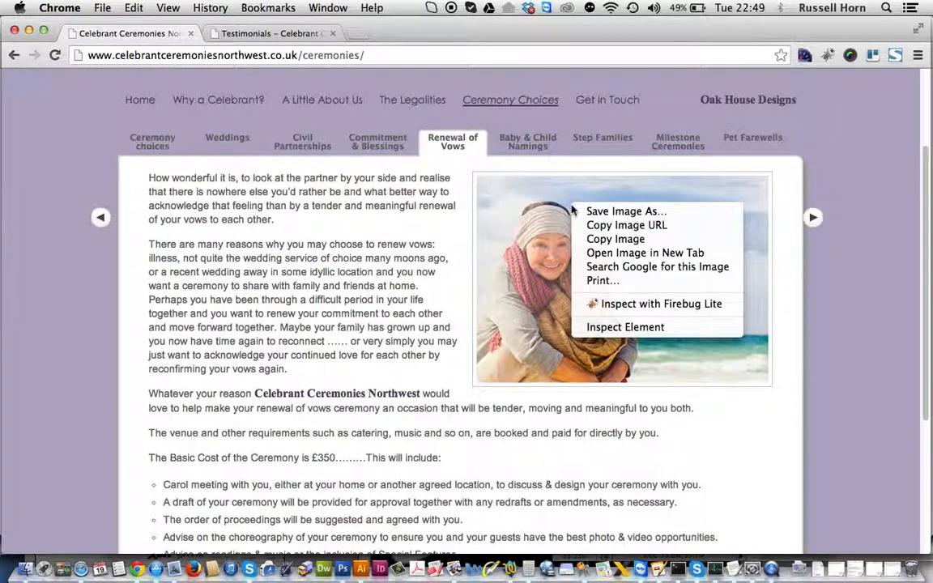
pyautogui.click(598, 254)
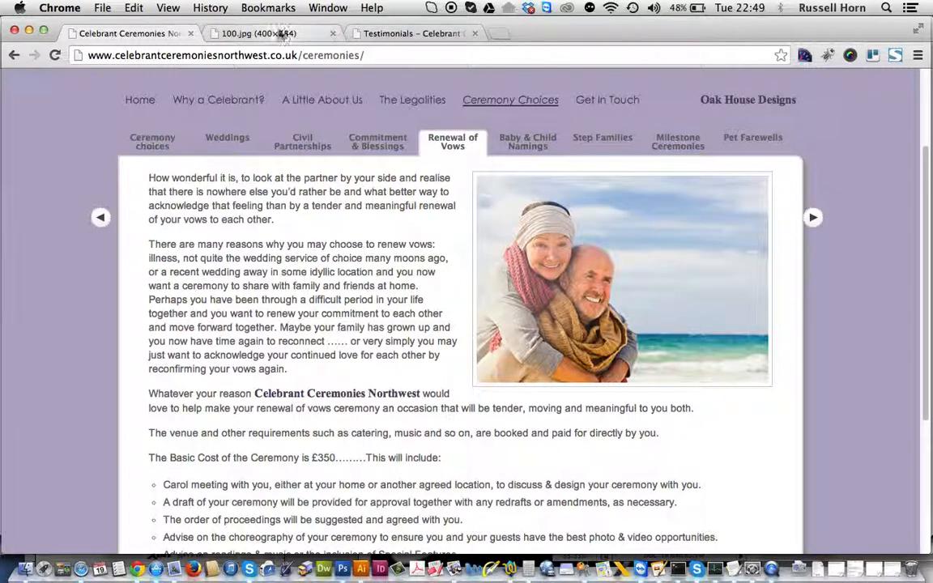
pyautogui.click(280, 33)
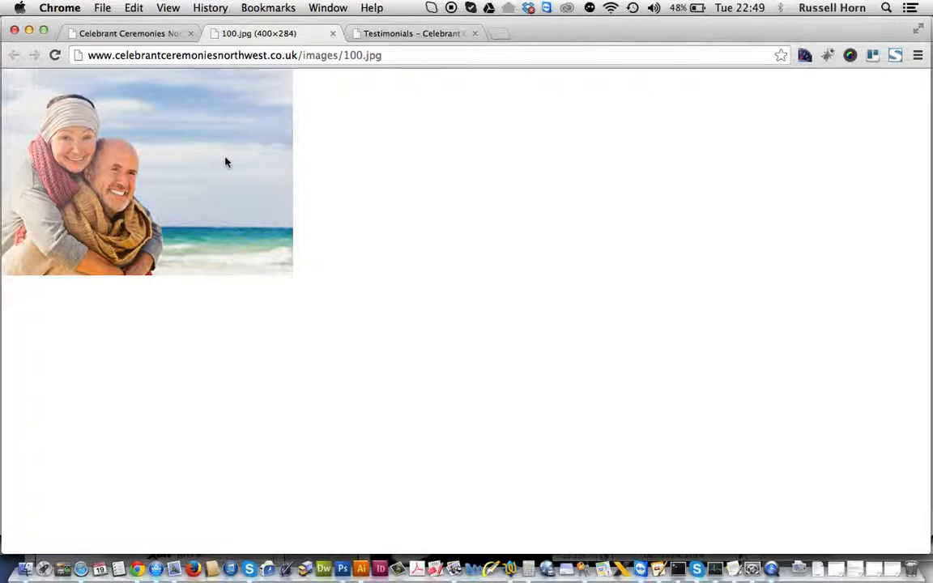
pyautogui.click(137, 33)
# Open the Textpattern image library and look through its listing as far as page 3 for the Renewal of Vows photo.
pyautogui.click(381, 34)
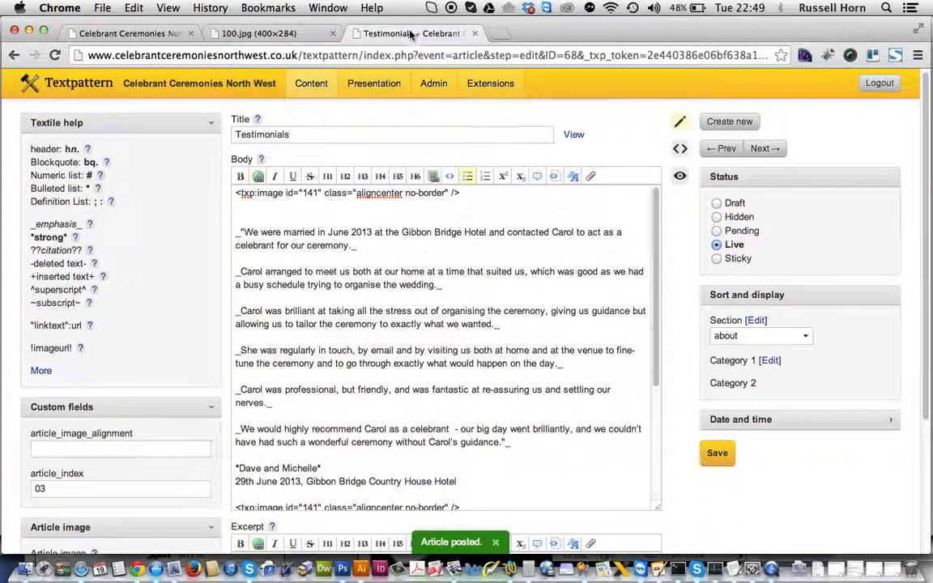
pyautogui.moveTo(313, 90)
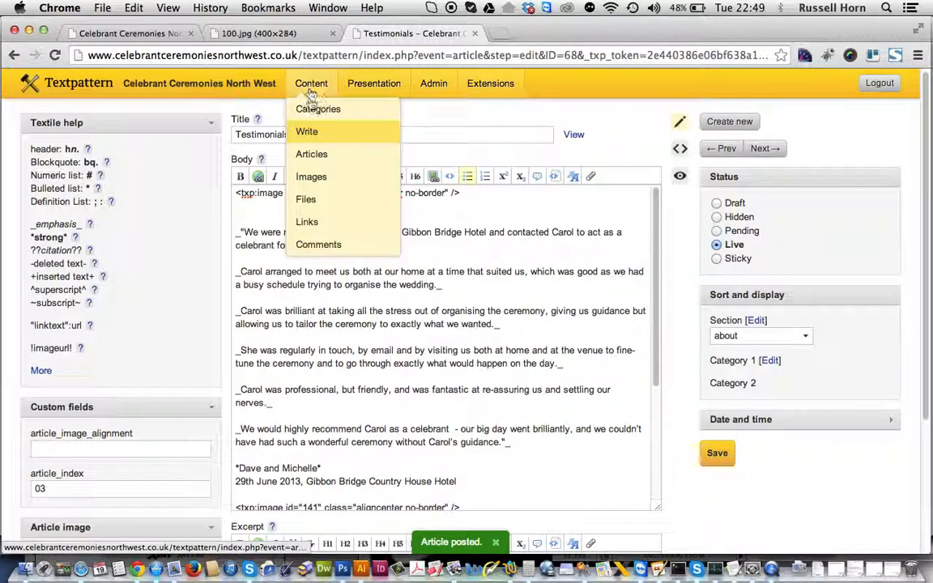
pyautogui.click(314, 154)
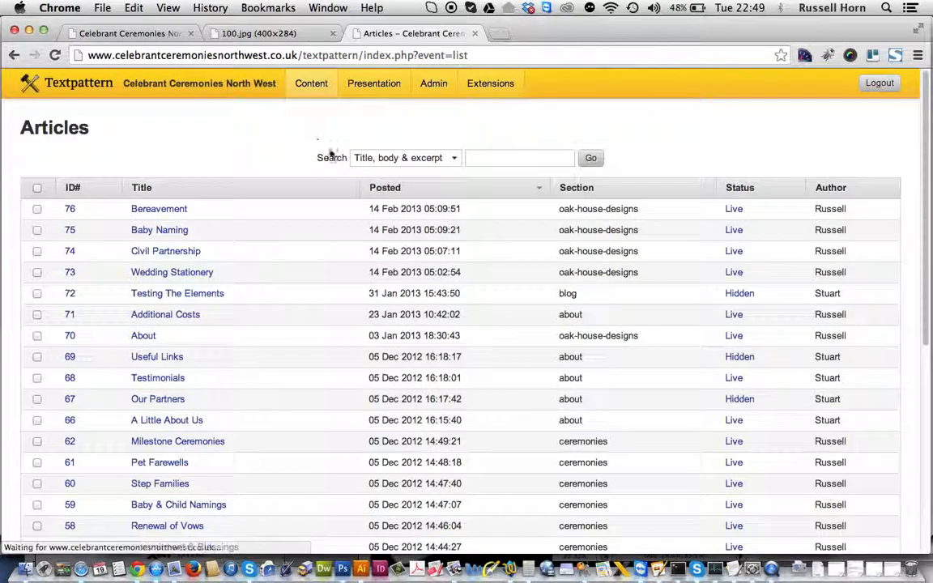
pyautogui.moveTo(291, 85)
pyautogui.click(309, 177)
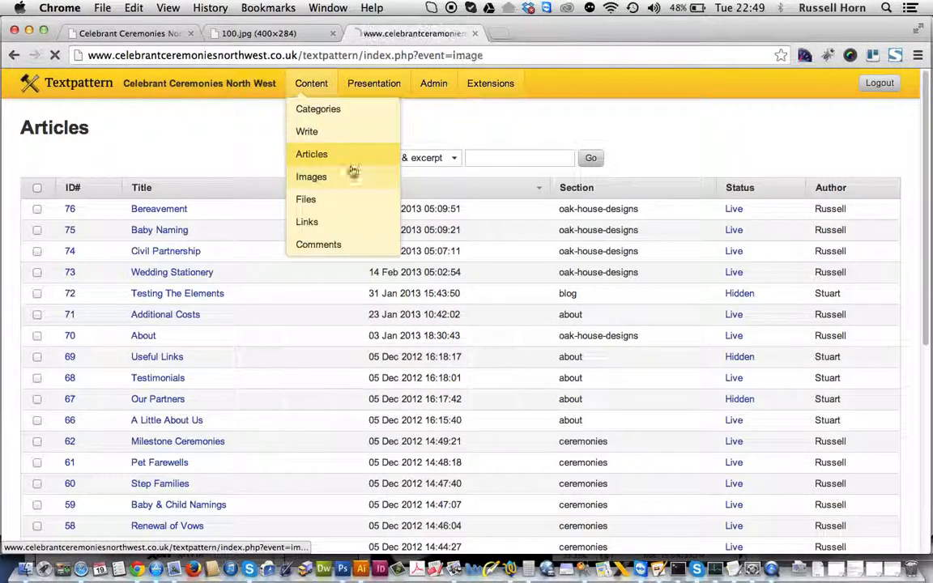
pyautogui.scroll(-20, 288, 192)
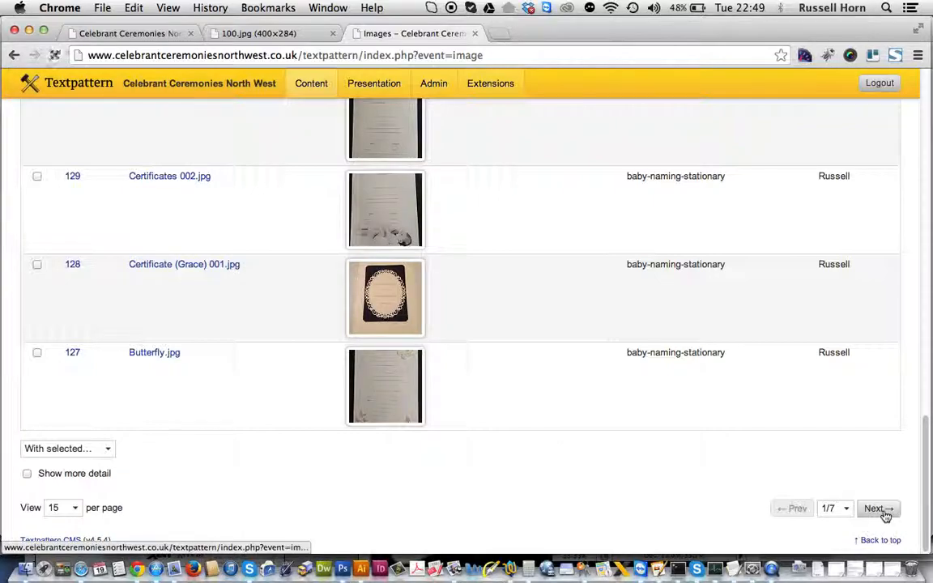
pyautogui.click(875, 508)
pyautogui.scroll(-20, 844, 486)
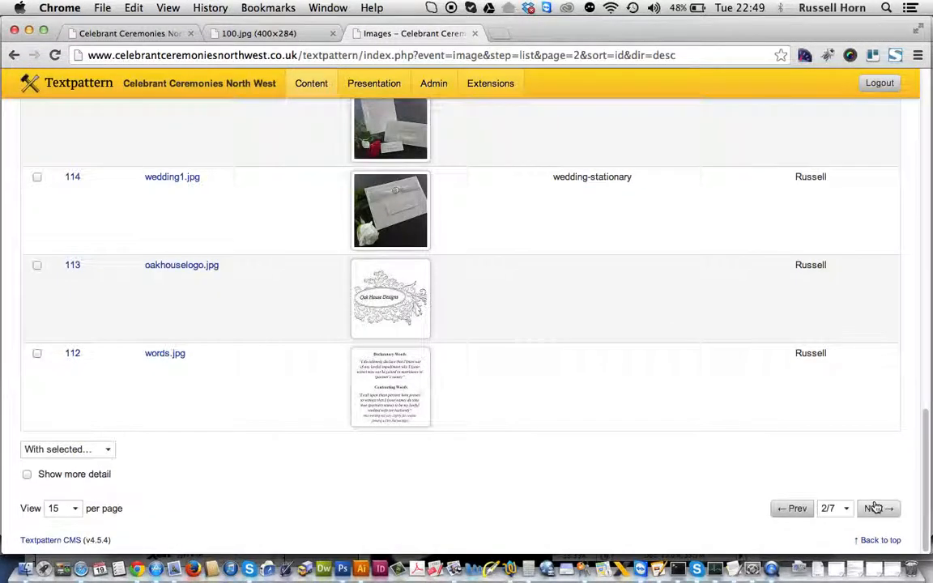
pyautogui.click(875, 508)
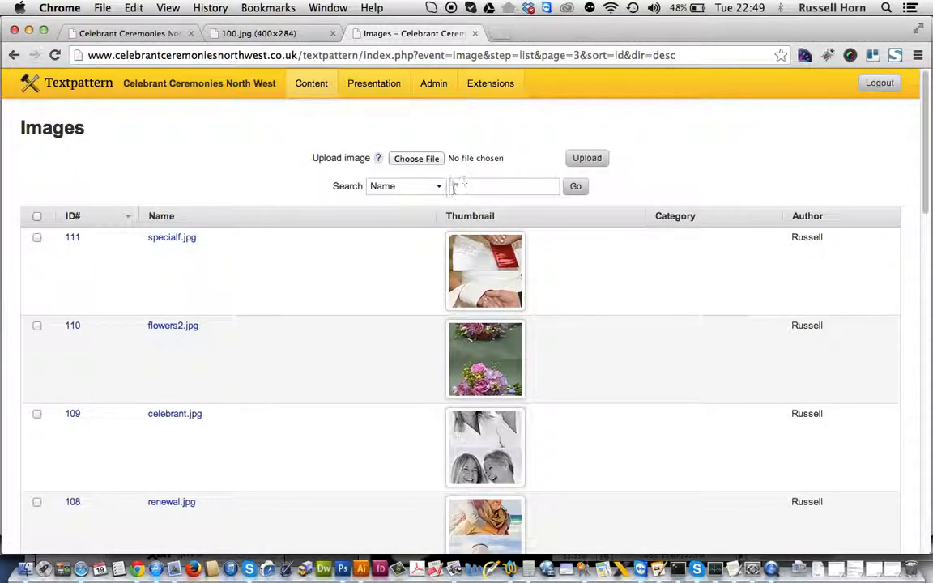
# Search the image library for 100 by name, and repeat the search by ID#.
pyautogui.click(467, 187)
pyautogui.write('100')
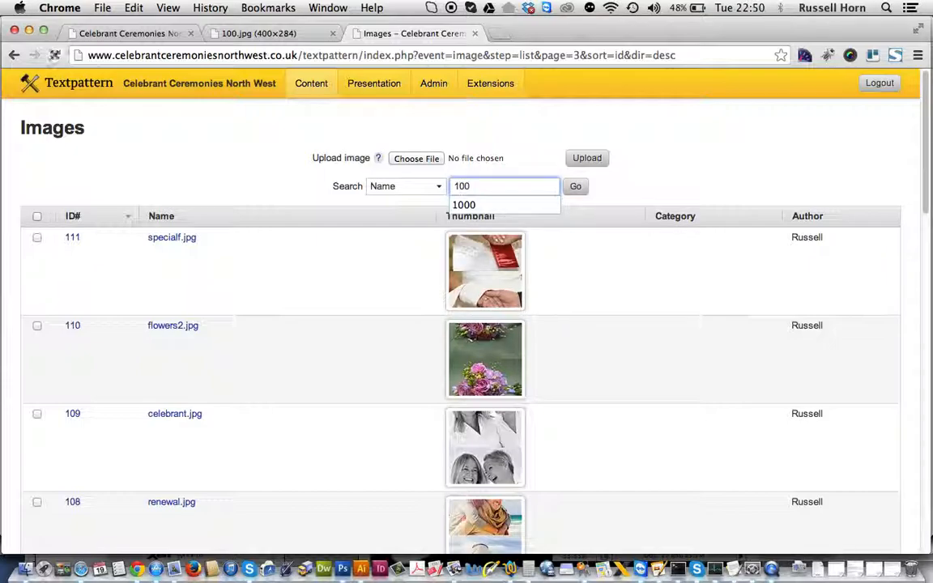
pyautogui.press('Return')
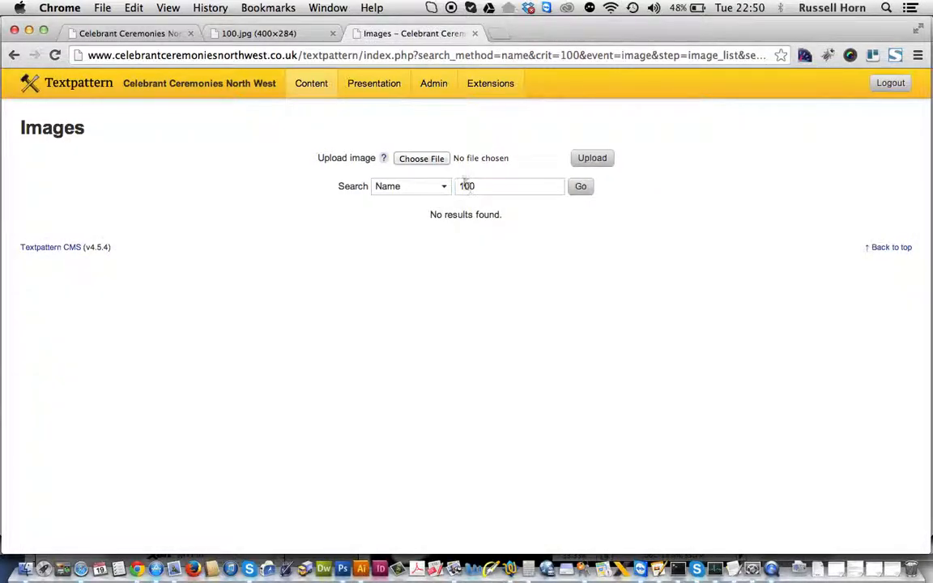
pyautogui.click(429, 186)
pyautogui.click(429, 171)
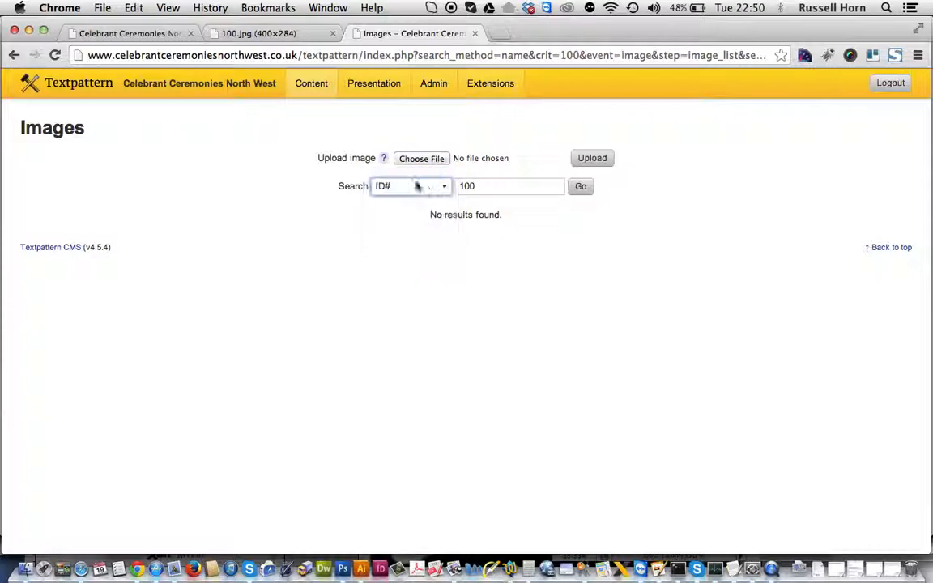
pyautogui.click(581, 188)
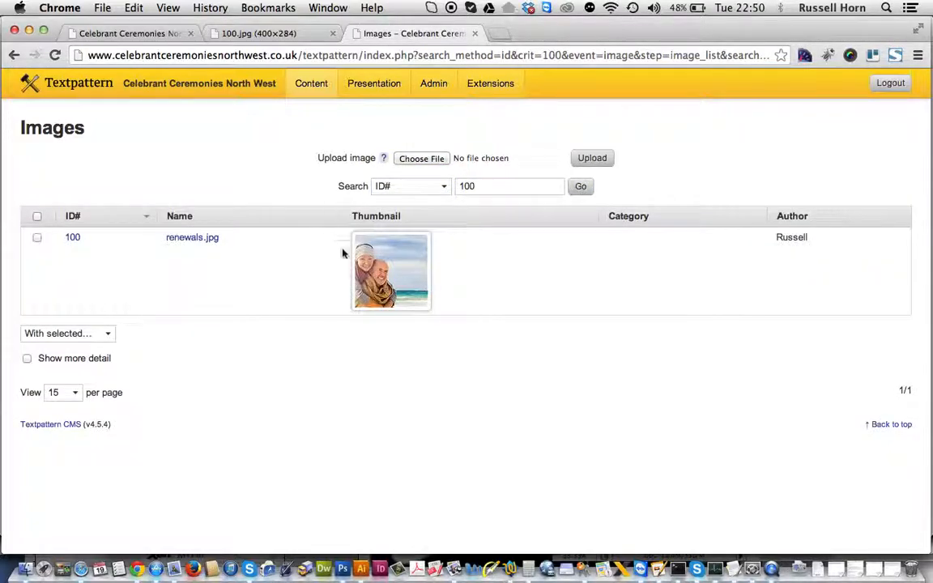
# Open the edit page of renewals.jpg and look over its image and replacement options.
pyautogui.click(390, 254)
pyautogui.scroll(-3, 396, 256)
pyautogui.scroll(3, 396, 256)
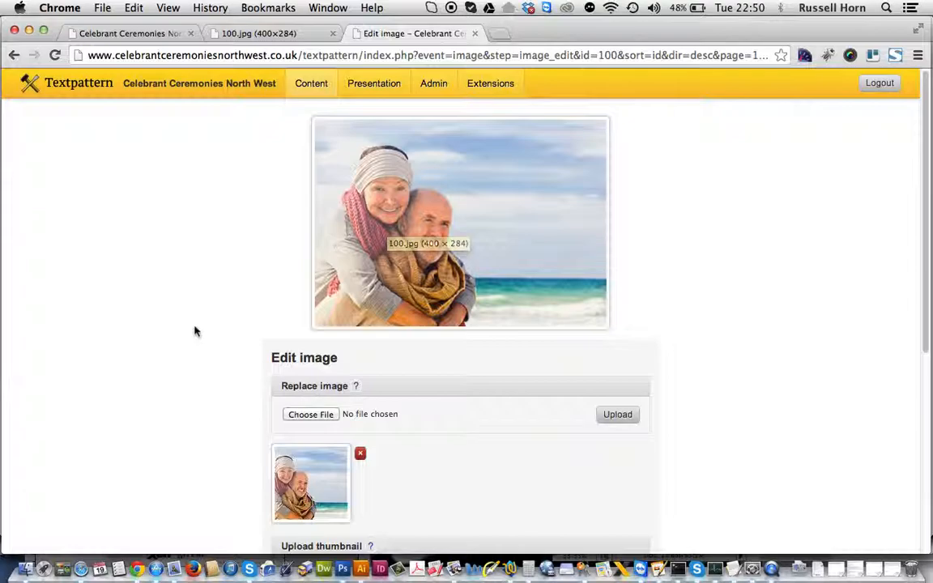
pyautogui.scroll(-1, 219, 308)
pyautogui.click(314, 371)
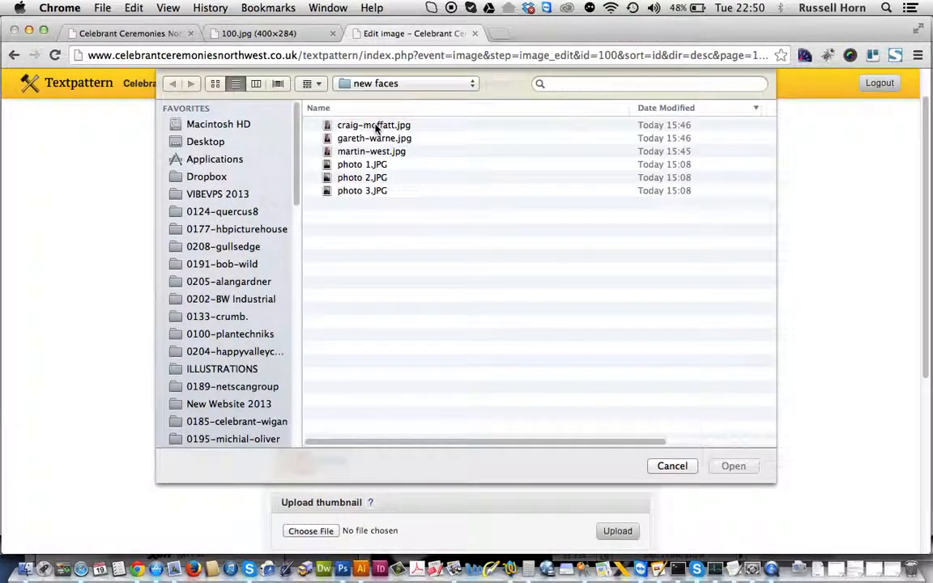
pyautogui.click(375, 126)
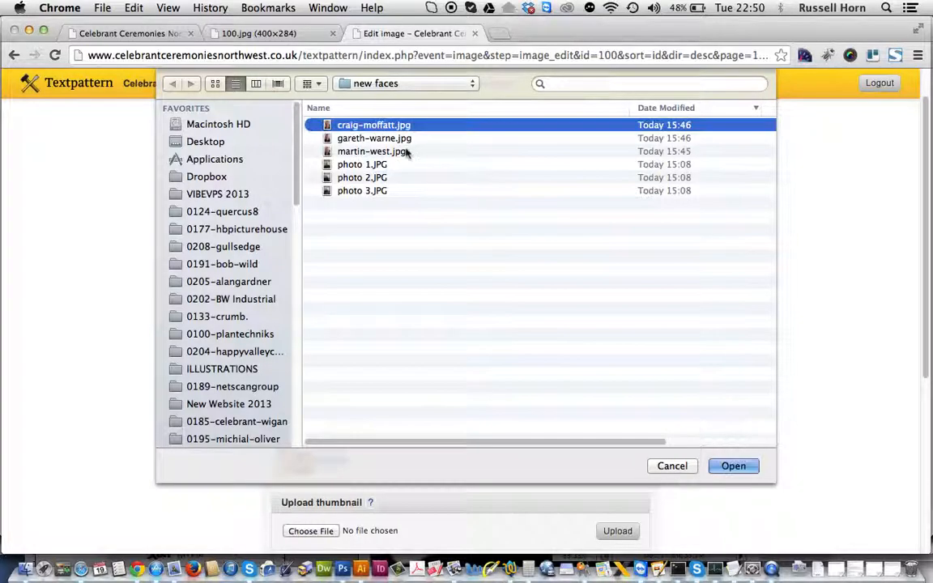
pyautogui.click(672, 465)
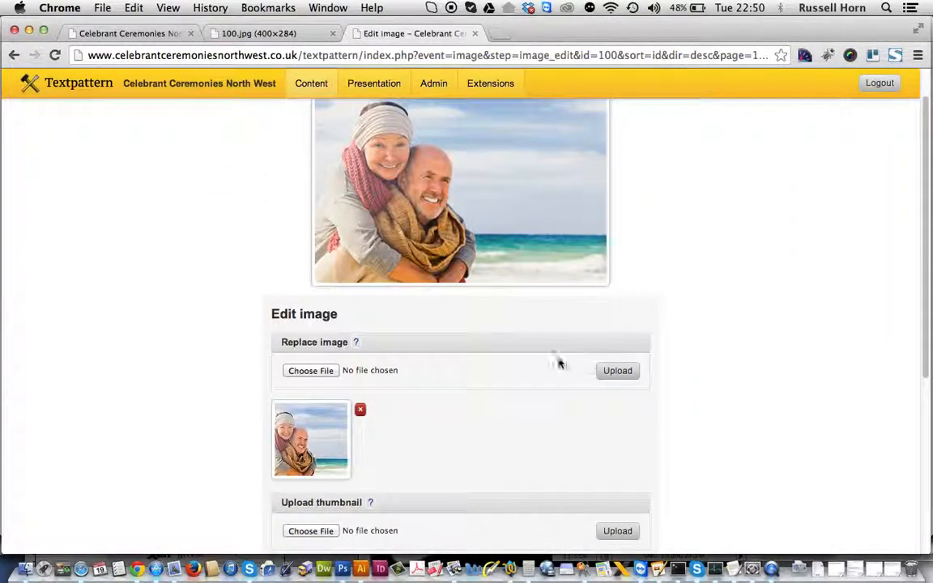
# Check the image's thumbnail and detail settings, and reload the live Ceremony Choices page to view Commitment & Blessings.
pyautogui.scroll(-6, 408, 277)
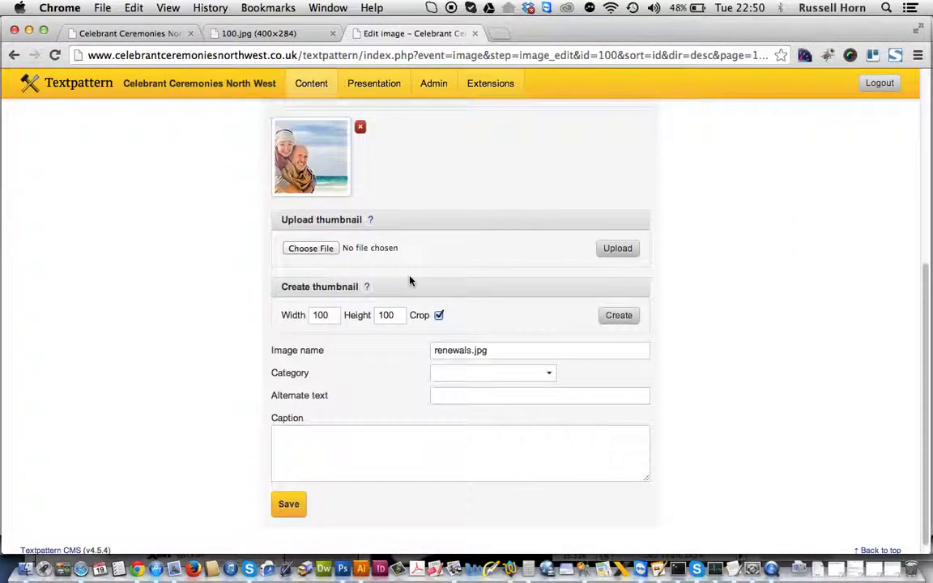
pyautogui.click(246, 33)
pyautogui.click(154, 35)
pyautogui.click(60, 57)
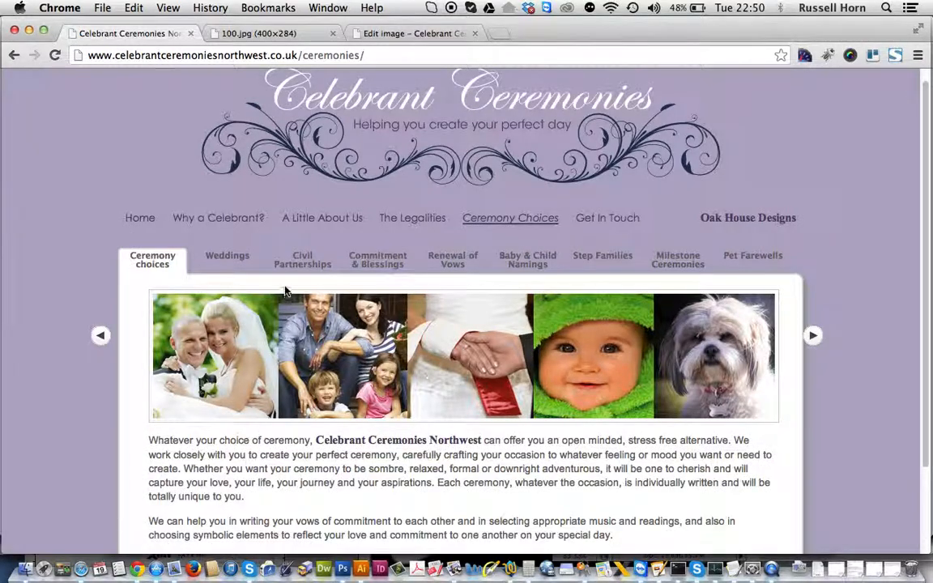
pyautogui.click(376, 261)
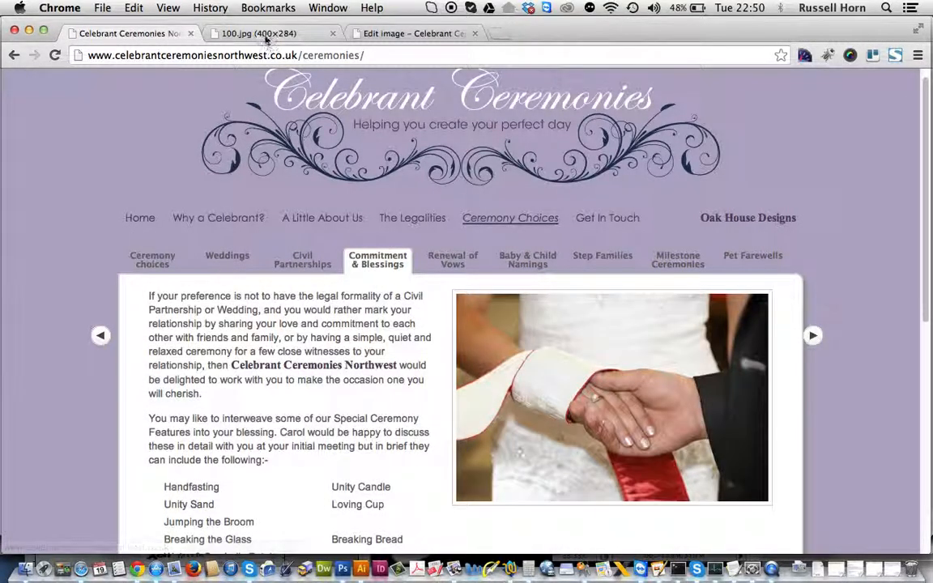
# Open the Renewal of Vows article in Textpattern and select the image tag with id 100 at the start of its body.
pyautogui.click(259, 33)
pyautogui.click(373, 34)
pyautogui.scroll(5, 243, 231)
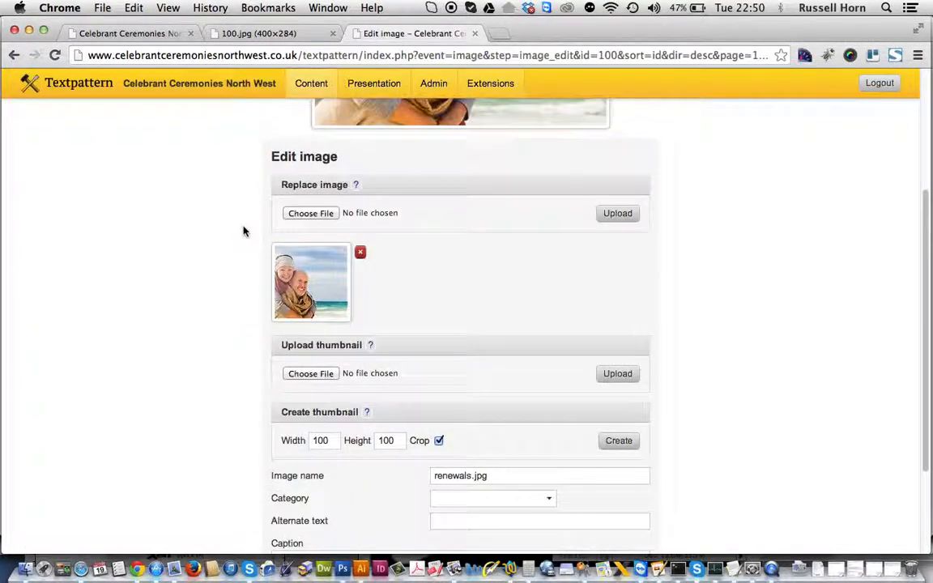
pyautogui.moveTo(311, 84)
pyautogui.click(311, 156)
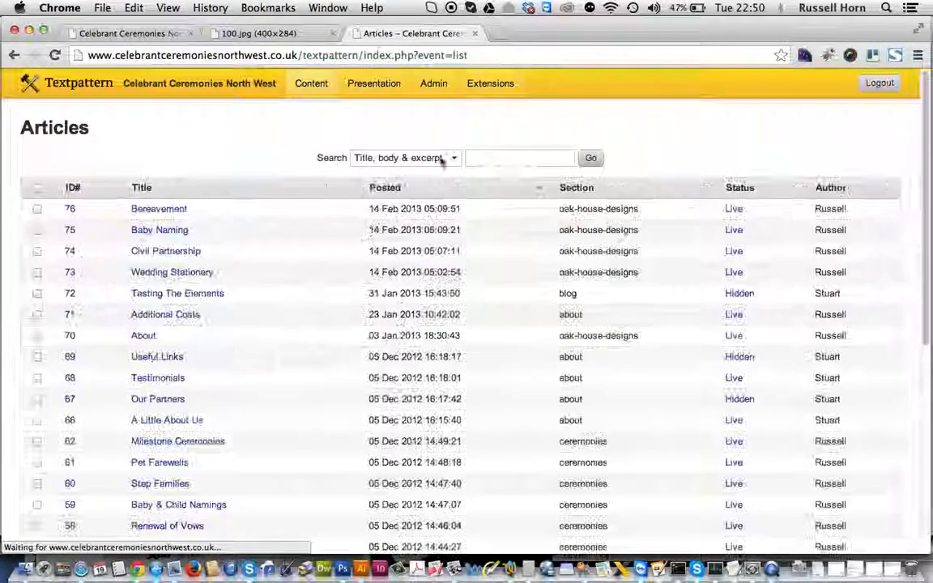
pyautogui.write('m')
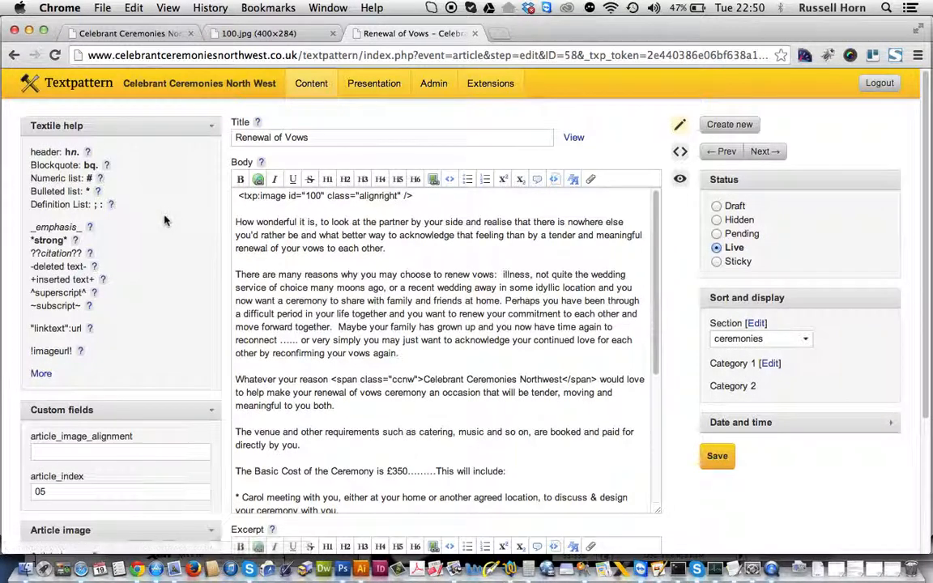
pyautogui.moveTo(436, 196); pyautogui.dragTo(278, 196)
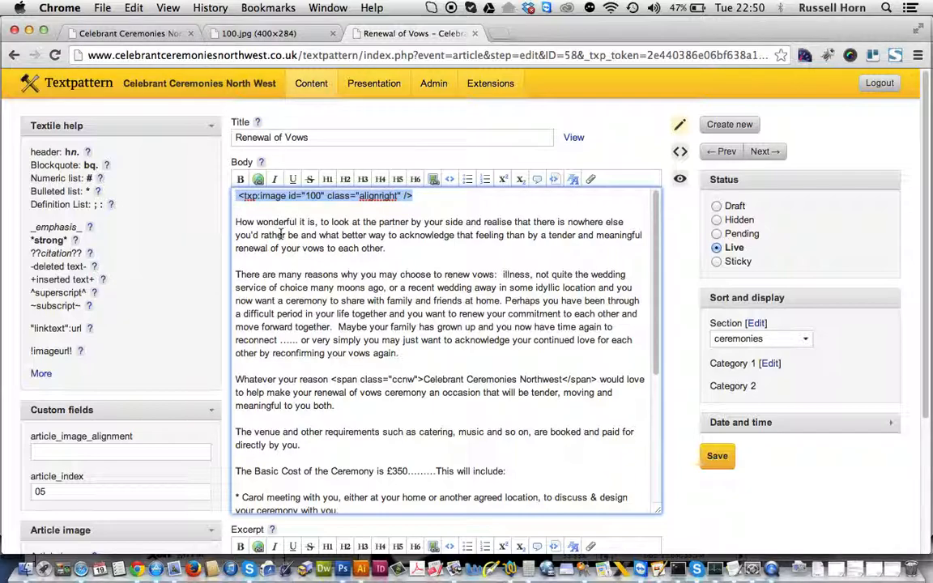
# Return to the live Ceremony Choices page and view the Renewal of Vows content.
pyautogui.click(279, 31)
pyautogui.click(146, 31)
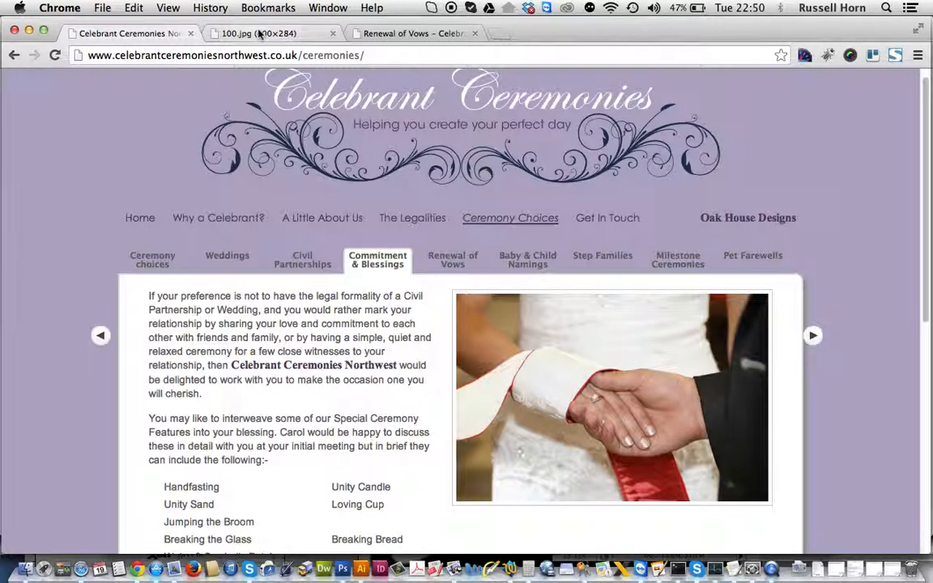
pyautogui.click(438, 260)
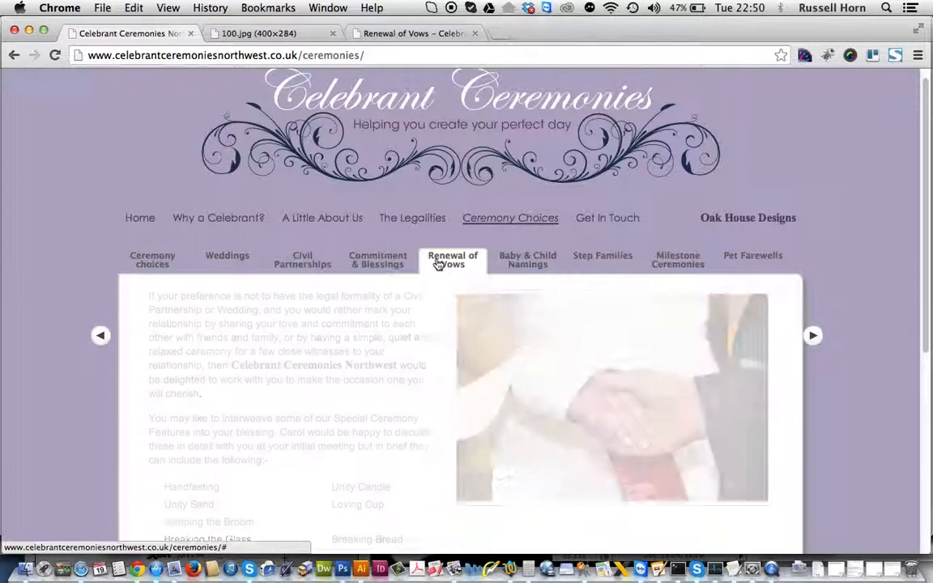
# Select the image tag at the start of the Renewal of Vows article's body, and open Textpattern's Images list.
pyautogui.click(375, 34)
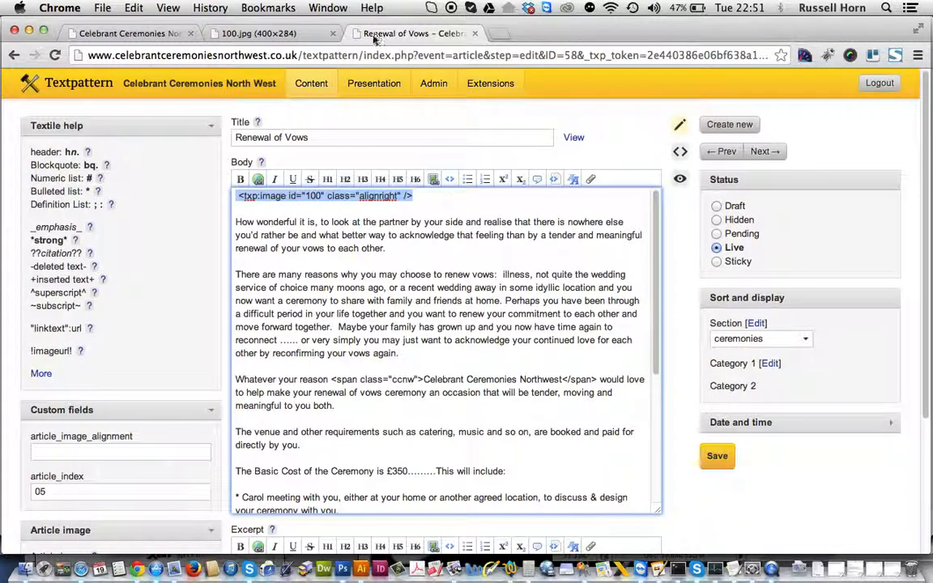
pyautogui.click(422, 202)
pyautogui.moveTo(415, 197); pyautogui.dragTo(238, 194)
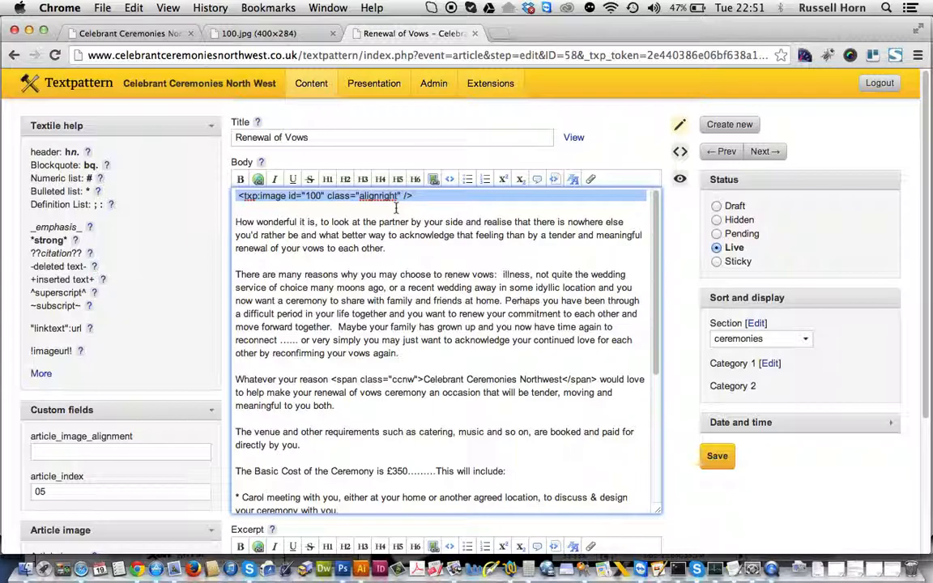
pyautogui.moveTo(311, 84)
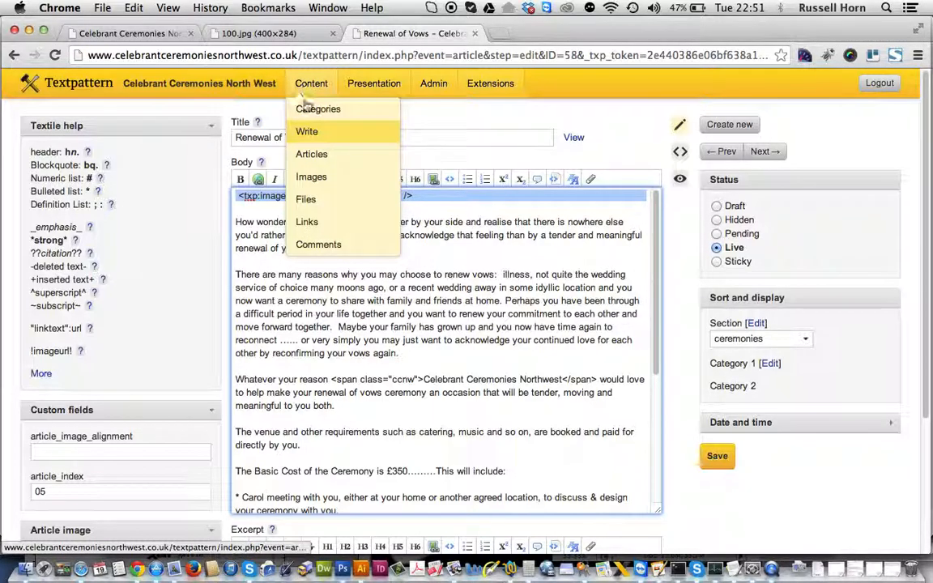
pyautogui.click(311, 178)
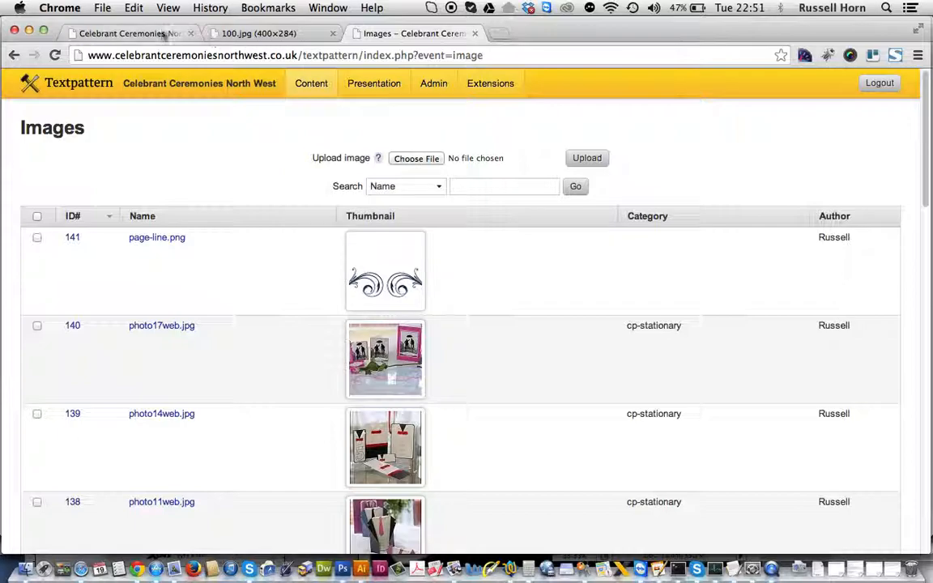
# View the live Renewal of Vows content down to its cost details, and switch to Baby & Child Namings.
pyautogui.click(158, 34)
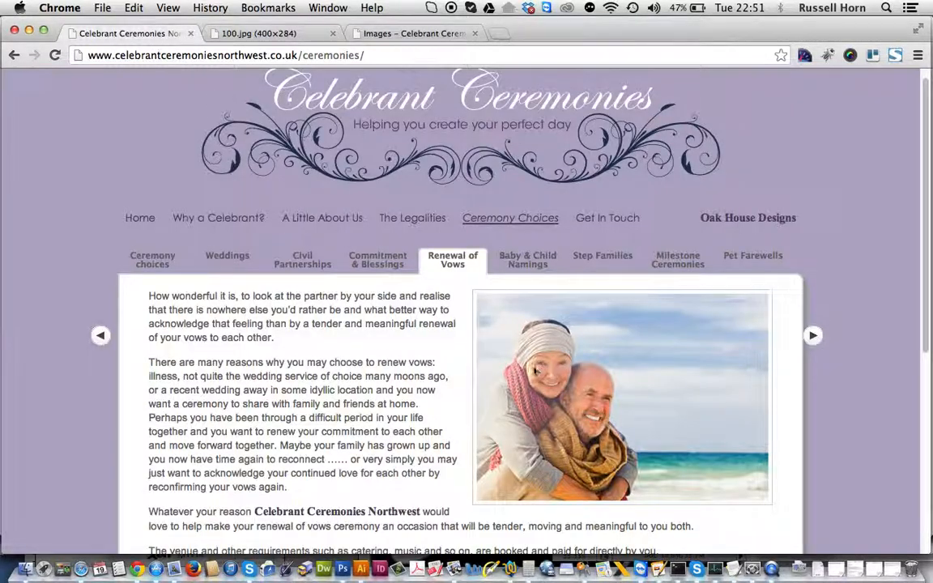
pyautogui.scroll(-5, 535, 370)
pyautogui.scroll(-5, 564, 371)
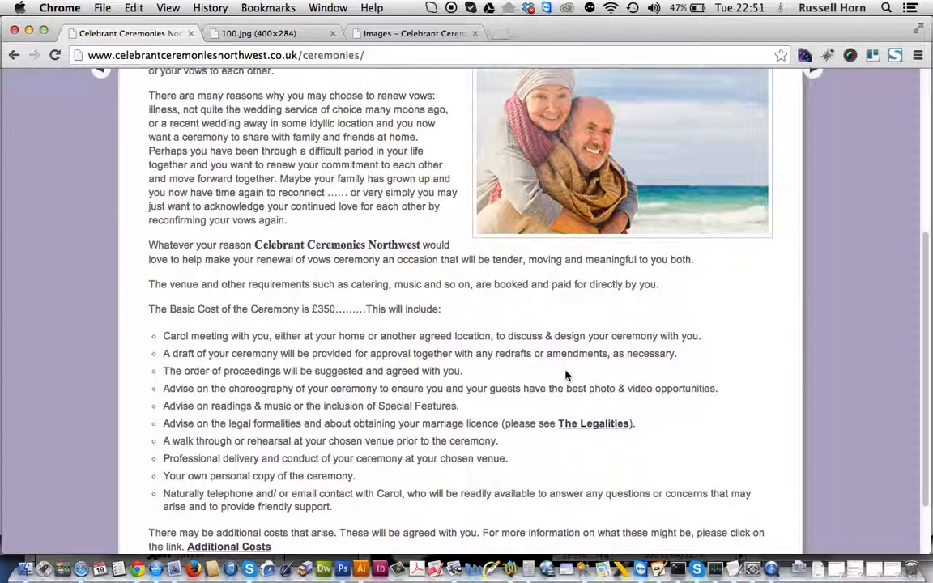
pyautogui.scroll(10, 567, 375)
pyautogui.click(525, 274)
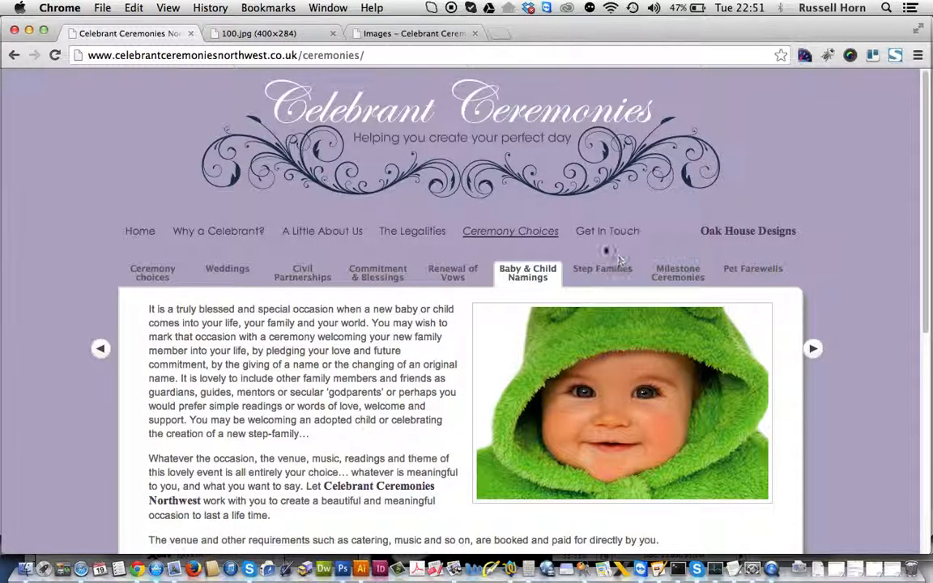
# Browse the live A Little About Us and The Legalities pages to view their images, and return to Ceremony Choices.
pyautogui.click(585, 234)
pyautogui.click(215, 238)
pyautogui.click(344, 236)
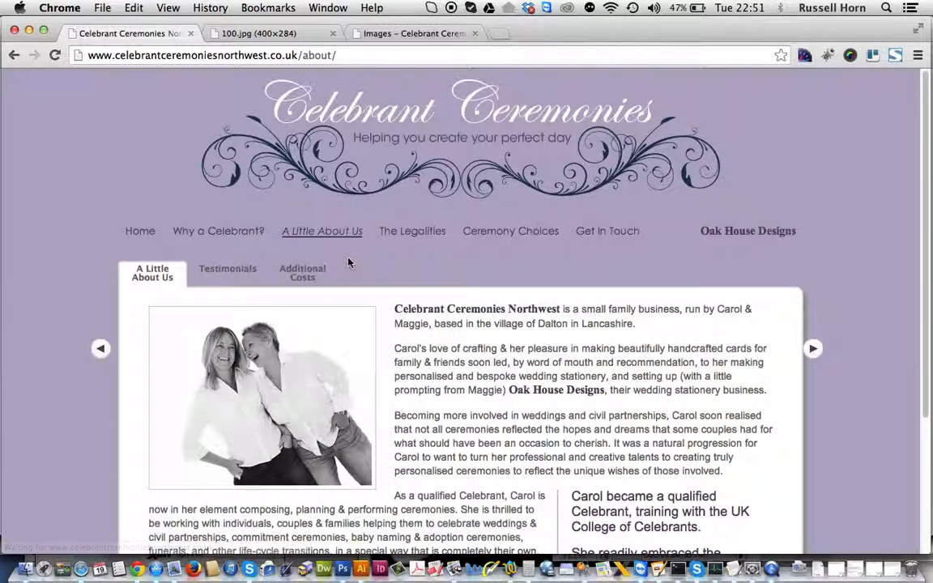
pyautogui.scroll(-4, 350, 263)
pyautogui.scroll(3, 350, 265)
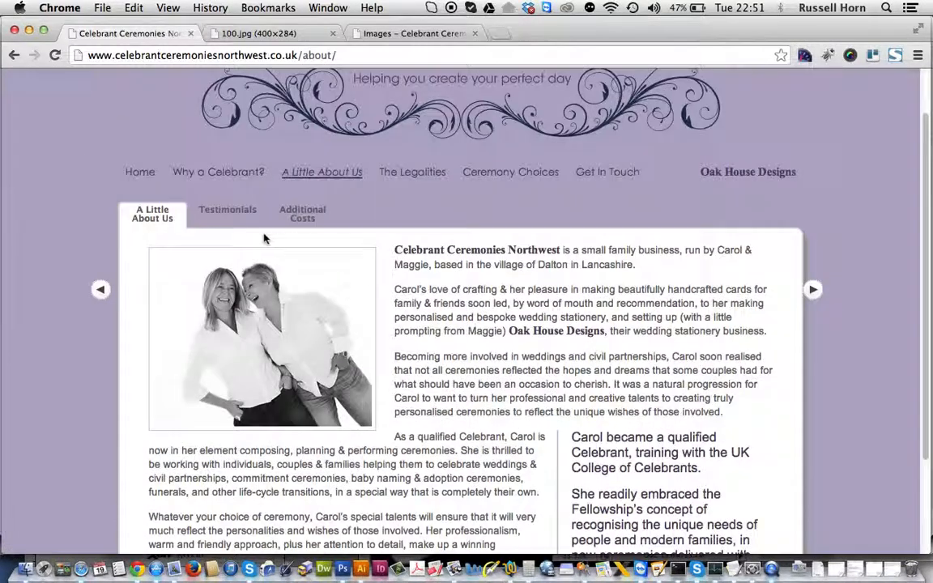
pyautogui.click(412, 173)
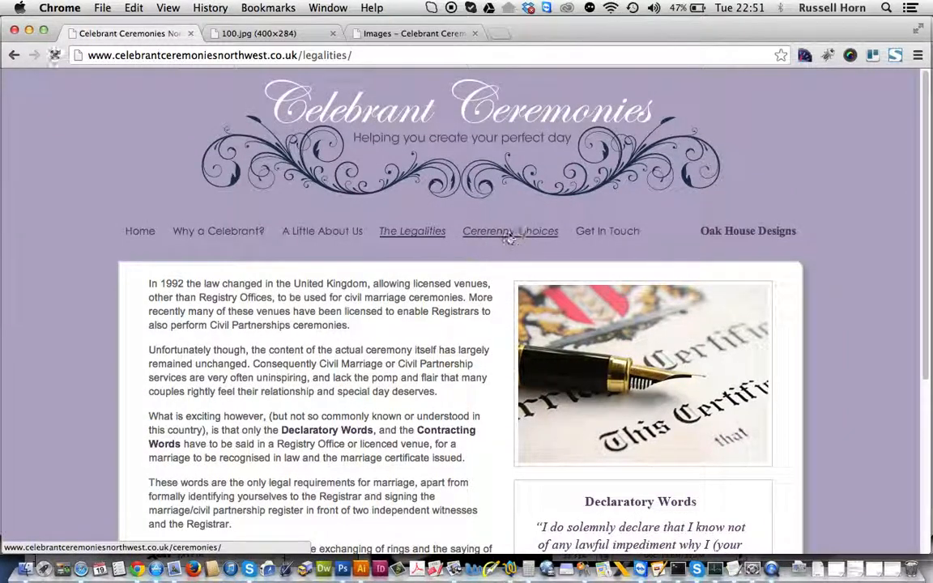
pyautogui.click(486, 234)
# View the open 100.jpg image, and go back from the Images list to the Renewal of Vows article.
pyautogui.click(400, 33)
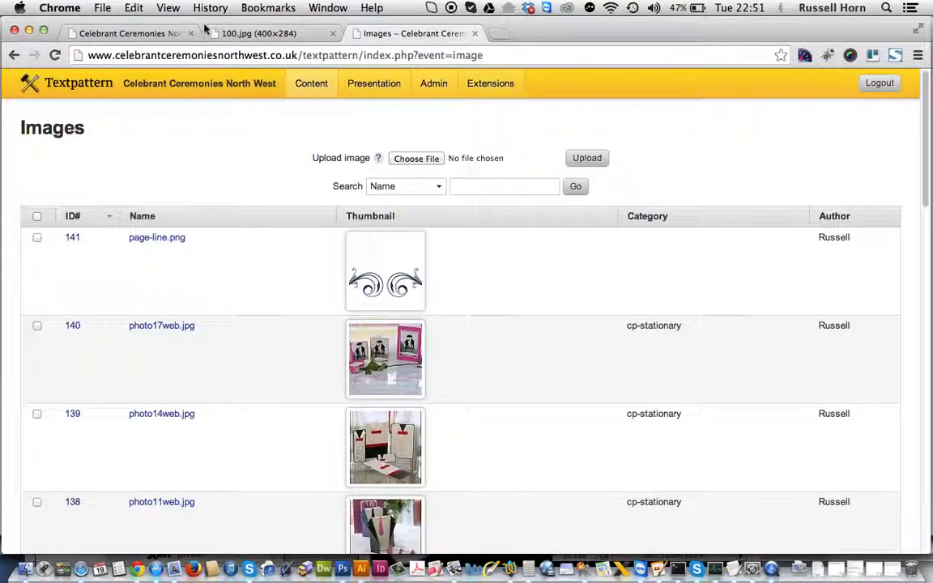
pyautogui.click(147, 32)
pyautogui.click(269, 33)
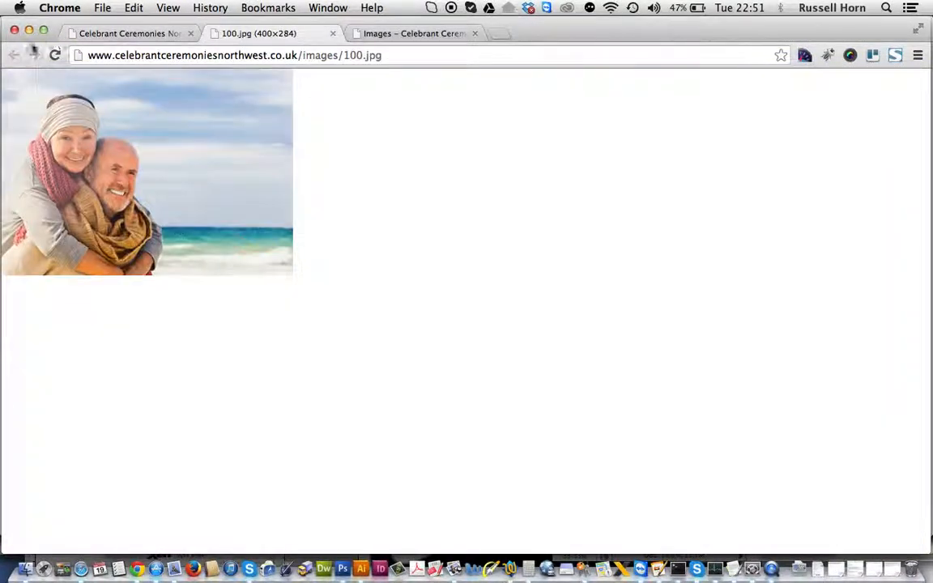
pyautogui.click(413, 33)
pyautogui.click(14, 55)
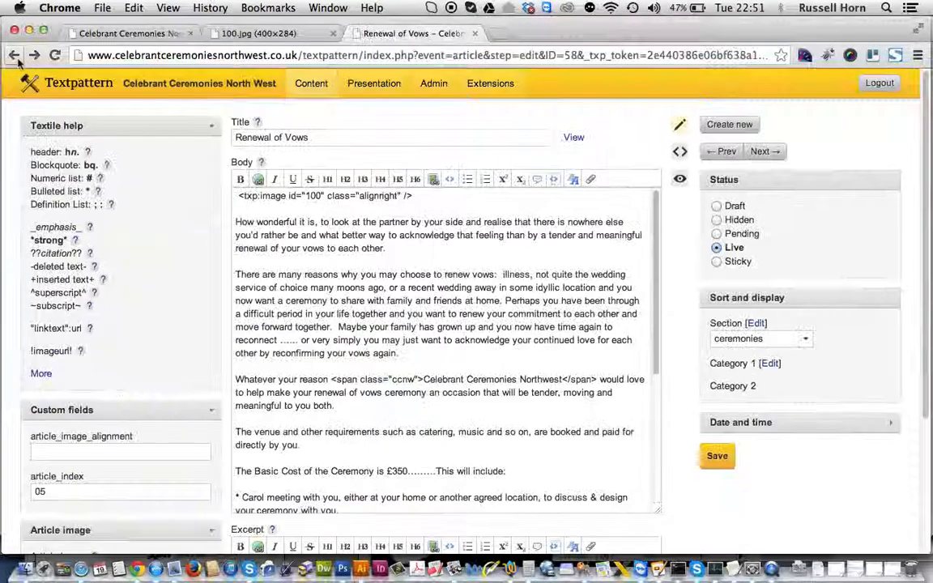
# Change the alignment class in the Renewal of Vows image tag to left alignment and save the article.
pyautogui.moveTo(413, 195); pyautogui.dragTo(235, 195)
pyautogui.click(318, 203)
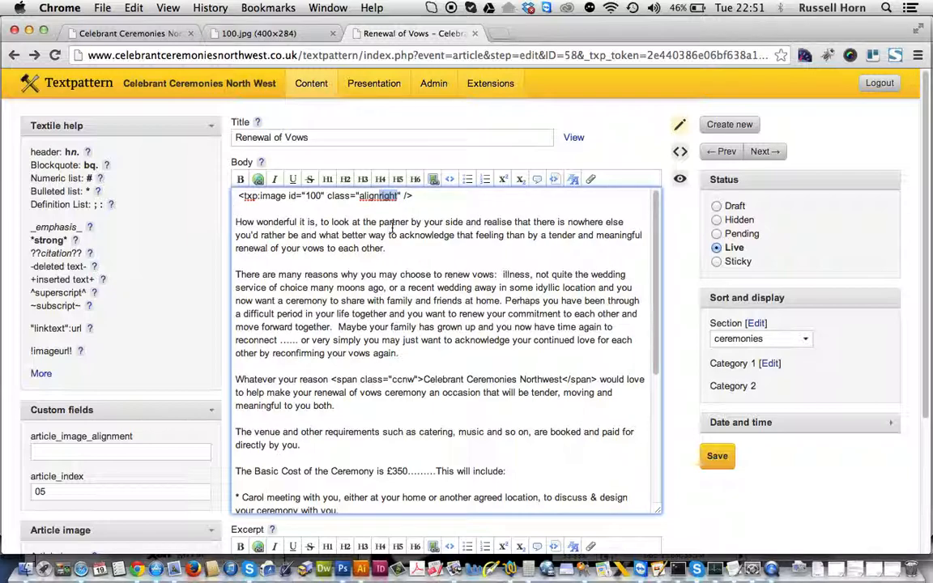
pyautogui.click(736, 458)
# Reload the live Ceremony Choices page and check the image placement in the Renewal of Vows content.
pyautogui.click(148, 36)
pyautogui.click(56, 61)
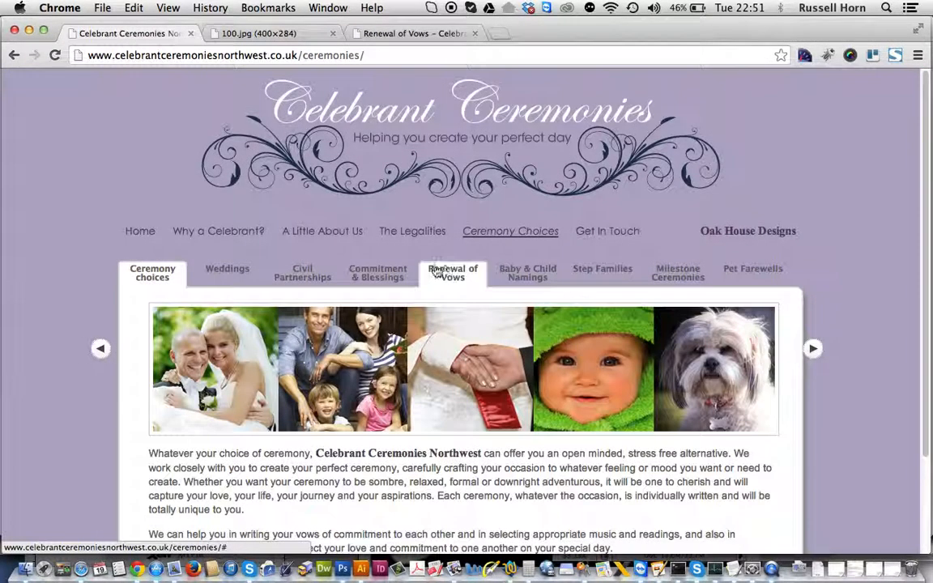
pyautogui.click(437, 272)
pyautogui.scroll(-2, 405, 324)
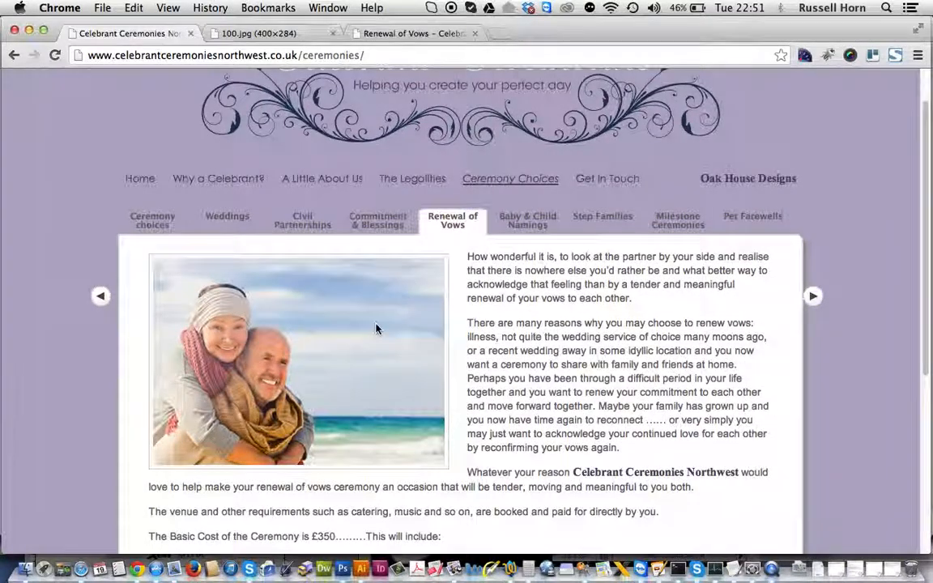
pyautogui.scroll(-3, 378, 328)
pyautogui.scroll(5, 374, 327)
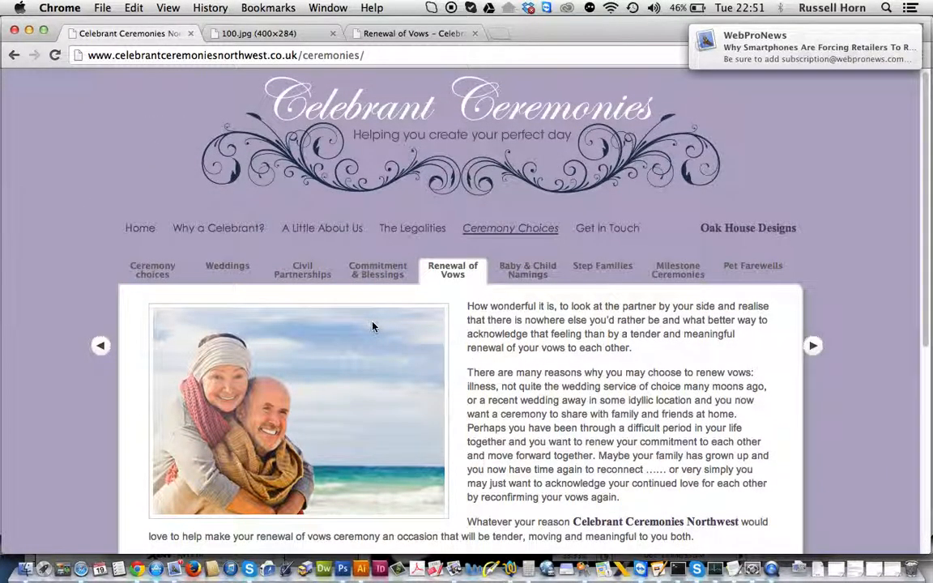
# Compare the image placement across Baby & Child Namings, Commitment & Blessings, Renewal of Vows and Step Families.
pyautogui.click(497, 278)
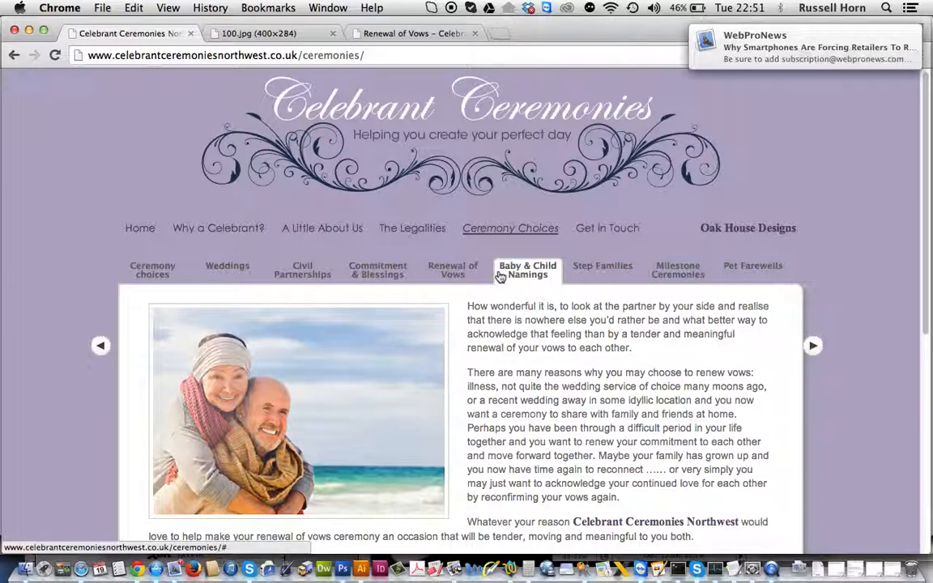
pyautogui.click(377, 276)
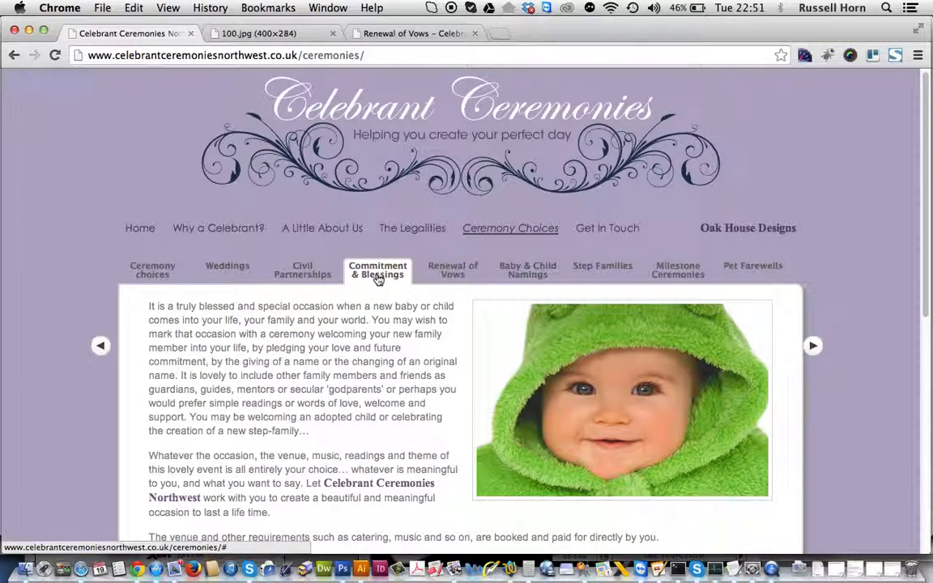
pyautogui.click(452, 272)
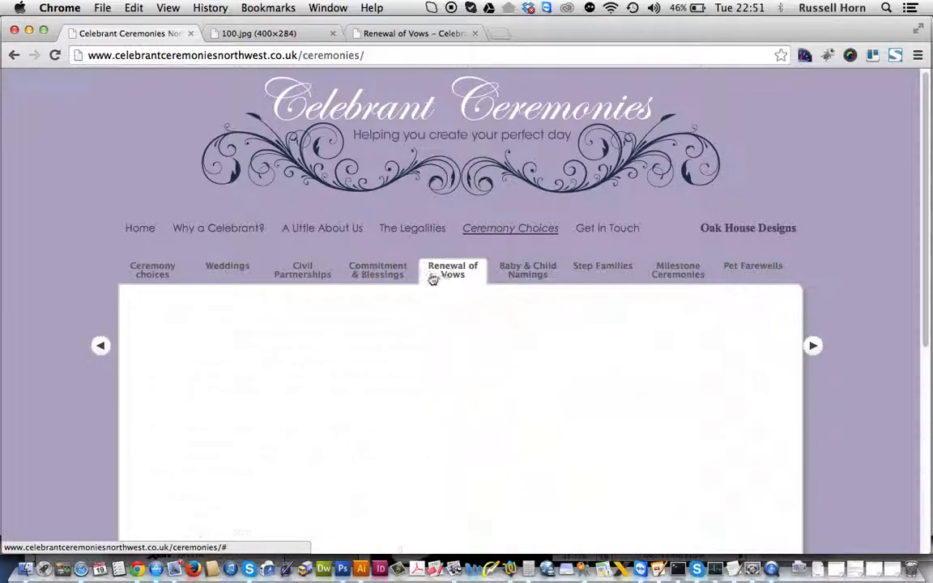
pyautogui.click(497, 277)
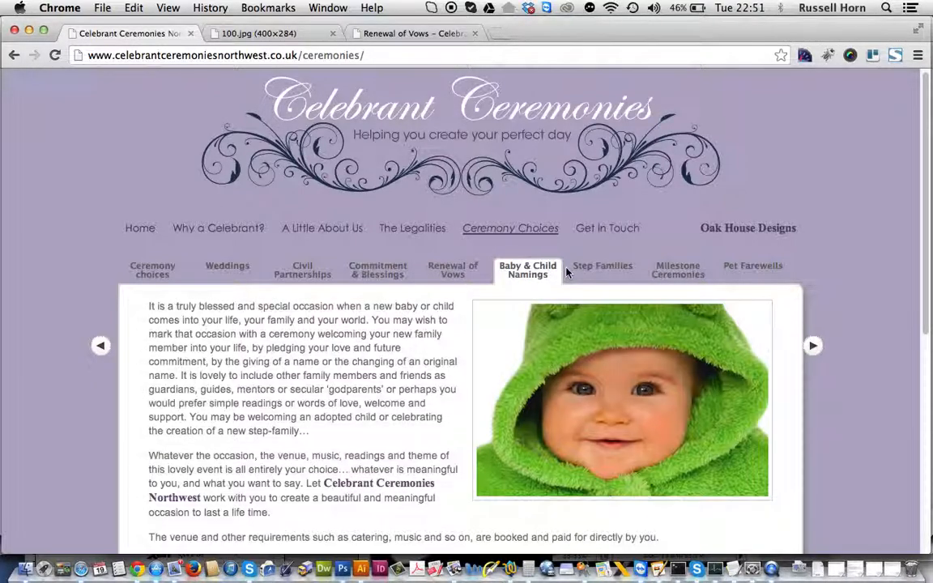
pyautogui.click(577, 270)
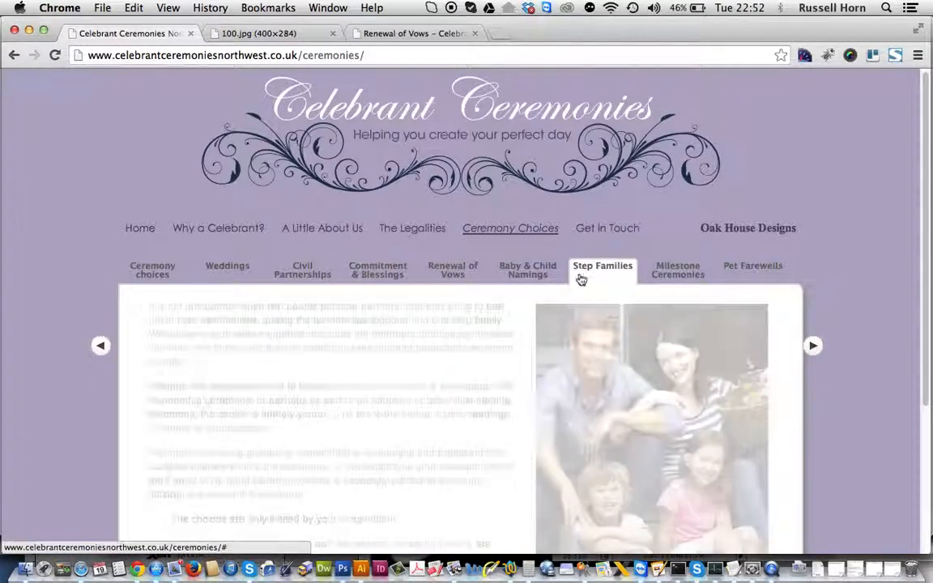
# Set the Renewal of Vows image tag's class back to alignright, save the article, and reload the live Ceremony Choices page.
pyautogui.click(395, 34)
pyautogui.doubleClick(375, 196)
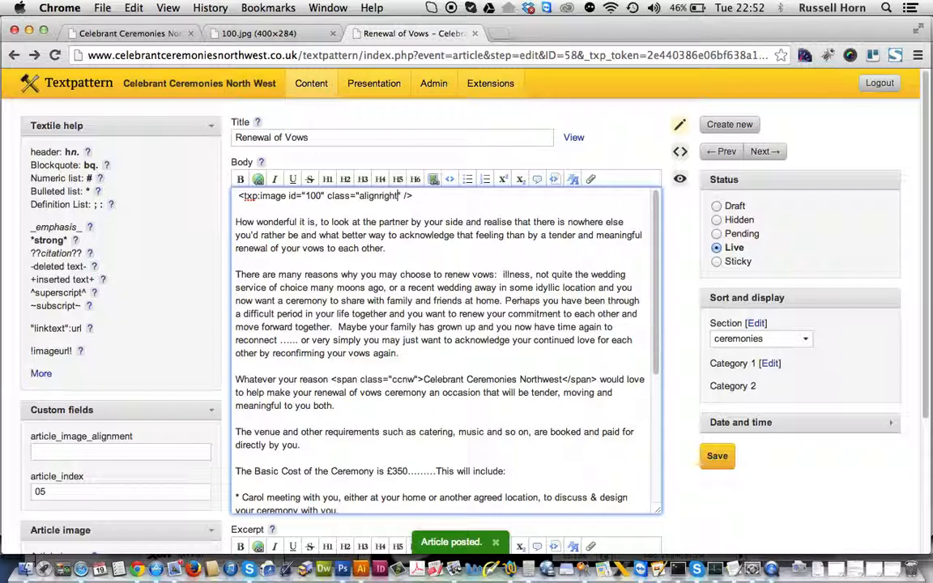
pyautogui.click(718, 458)
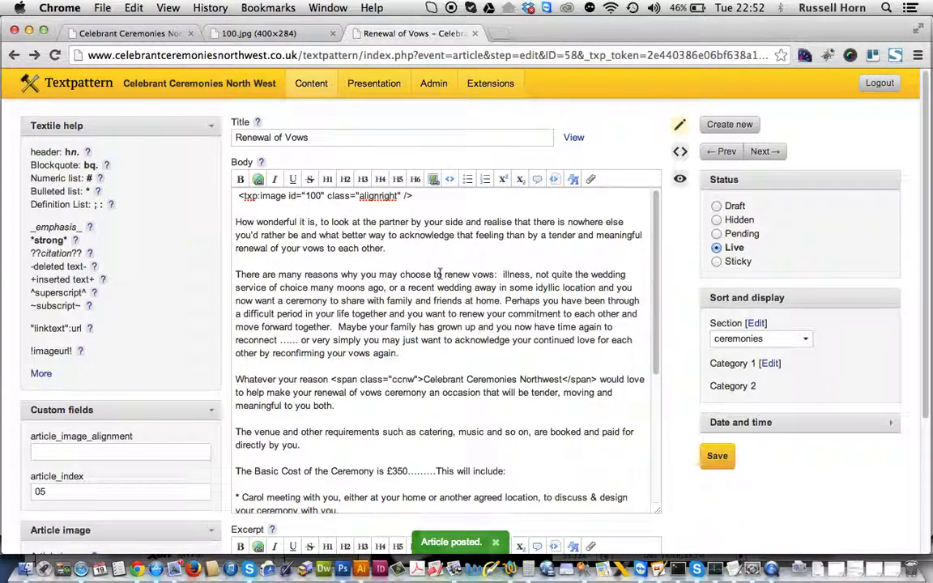
pyautogui.click(154, 33)
pyautogui.click(55, 55)
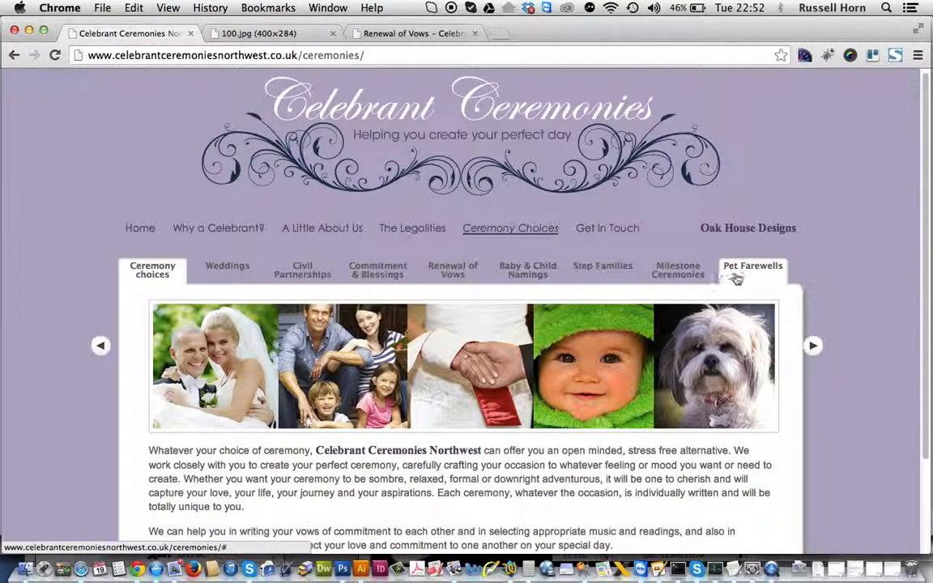
# Select the article_index value in the Renewal of Vows custom fields, and compare it with the live ceremony tab order.
pyautogui.click(400, 35)
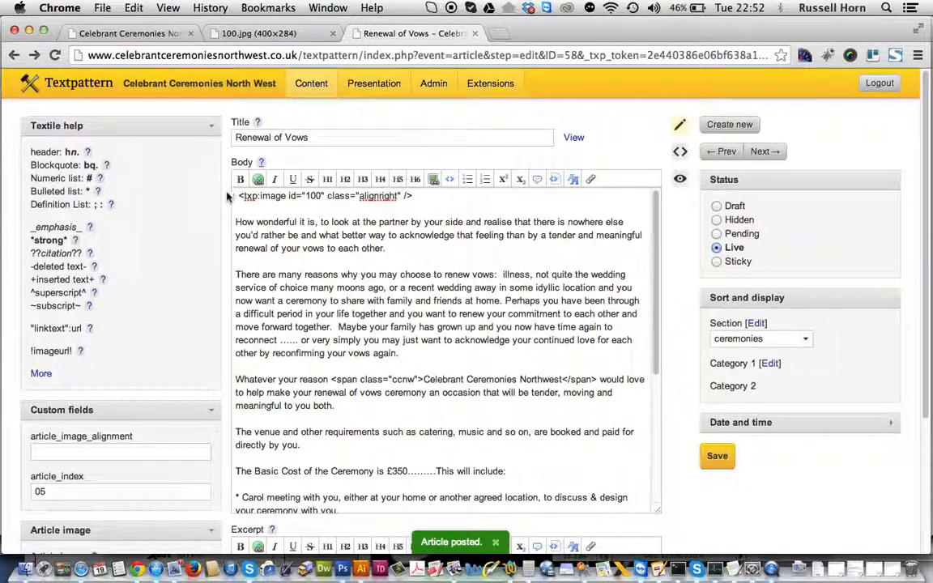
pyautogui.moveTo(61, 448); pyautogui.dragTo(29, 445)
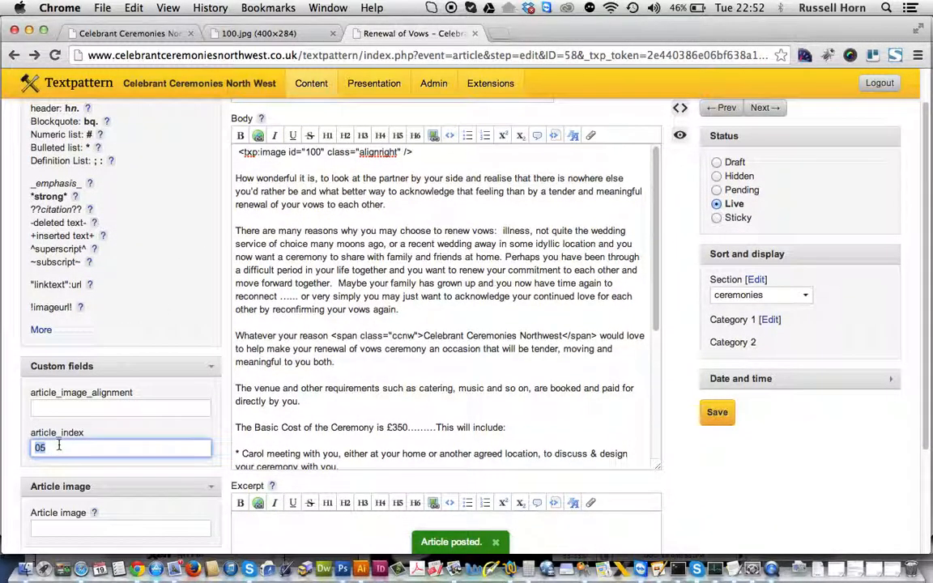
pyautogui.click(137, 36)
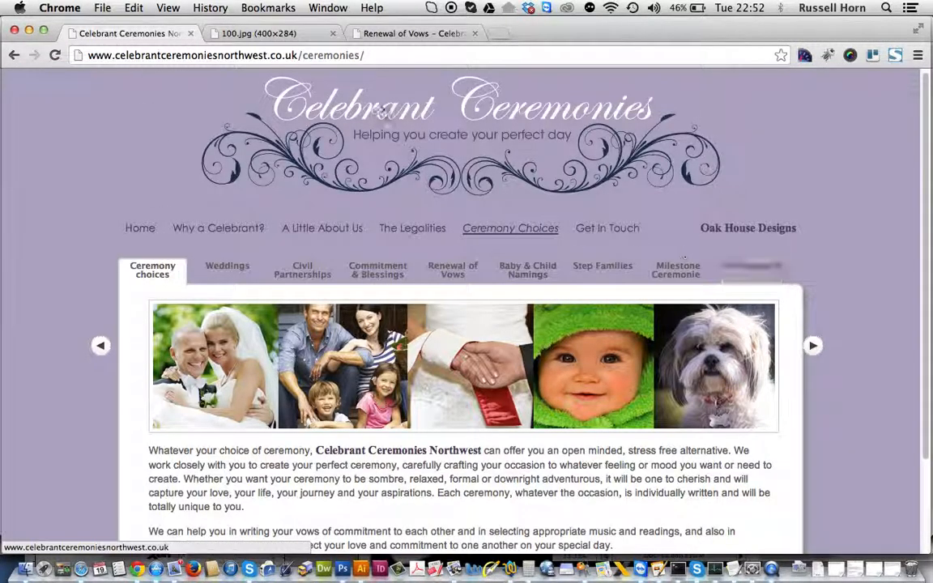
pyautogui.click(396, 54)
# Search the Textpattern articles for "pet" and open the Pet Farewells article.
pyautogui.click(396, 37)
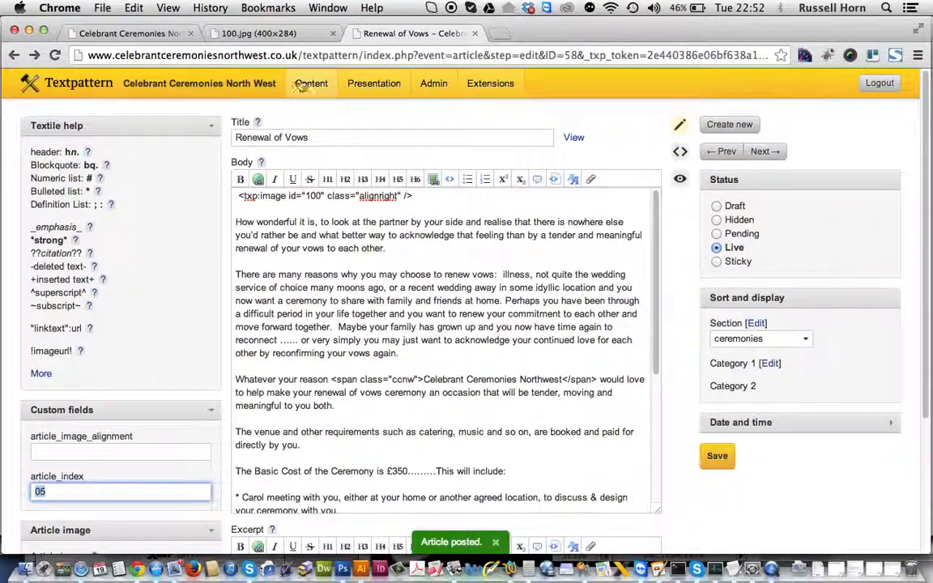
pyautogui.moveTo(311, 84)
pyautogui.click(291, 162)
pyautogui.click(490, 157)
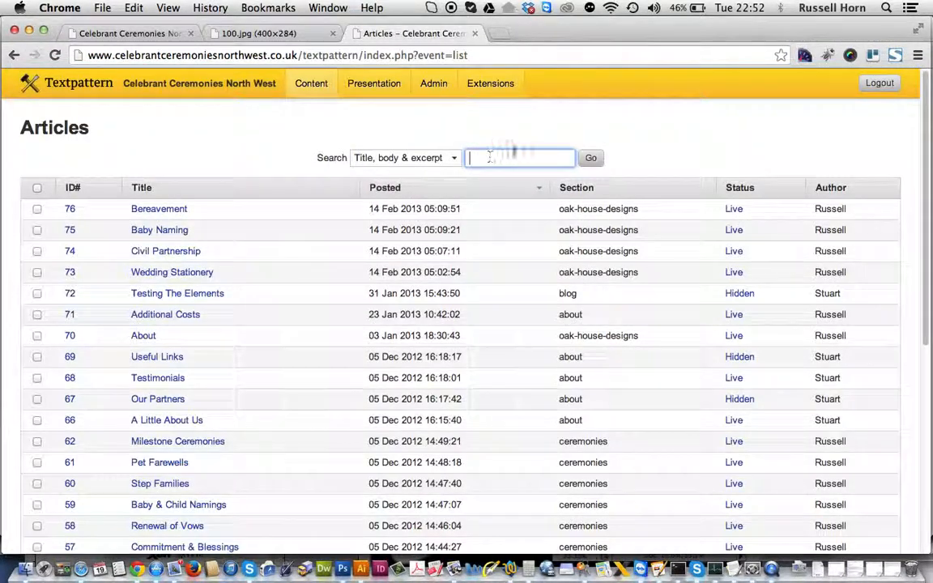
pyautogui.write('pet')
pyautogui.press('Return')
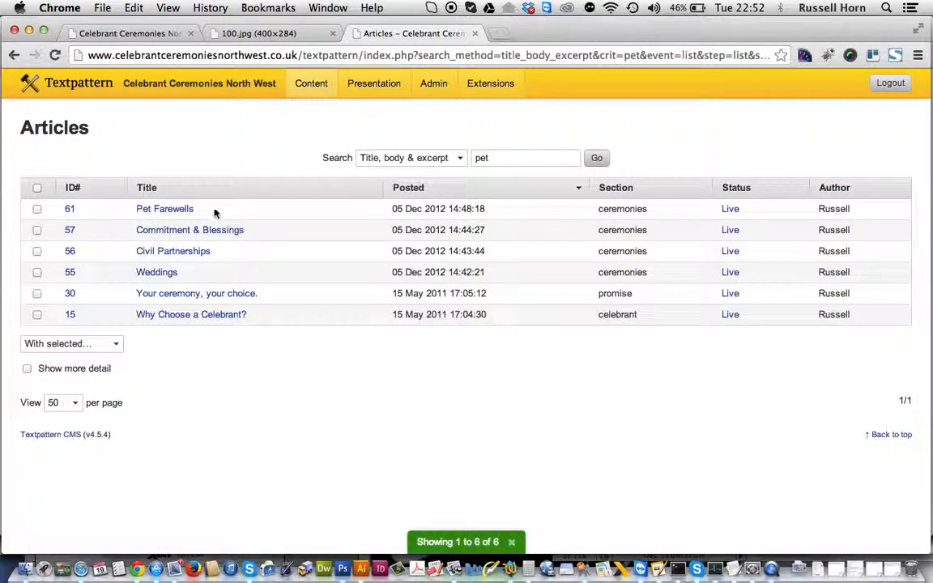
pyautogui.click(162, 209)
# Examine the Pet Farewells article_index custom field, and return to the live Ceremony Choices page.
pyautogui.scroll(-2, 105, 341)
pyautogui.click(49, 438)
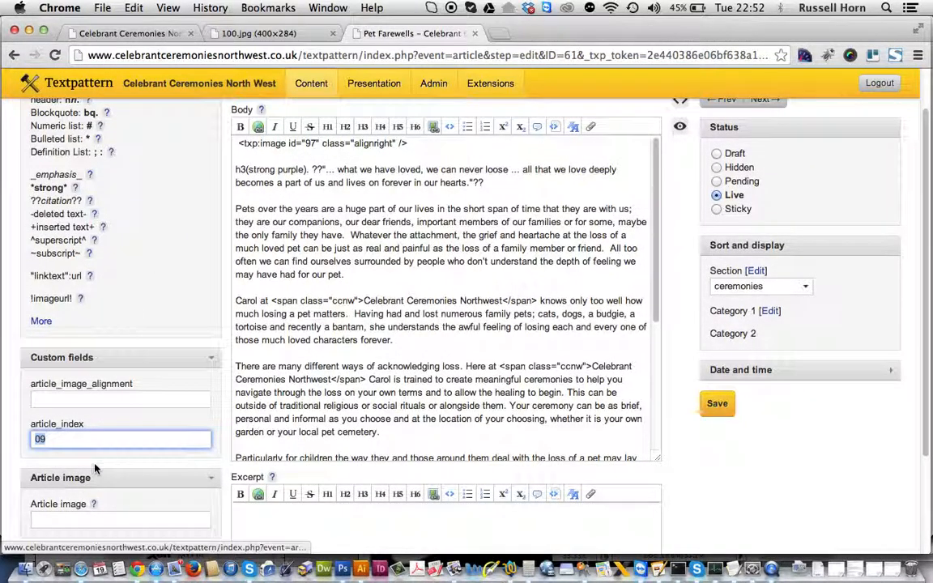
pyautogui.scroll(2, 93, 468)
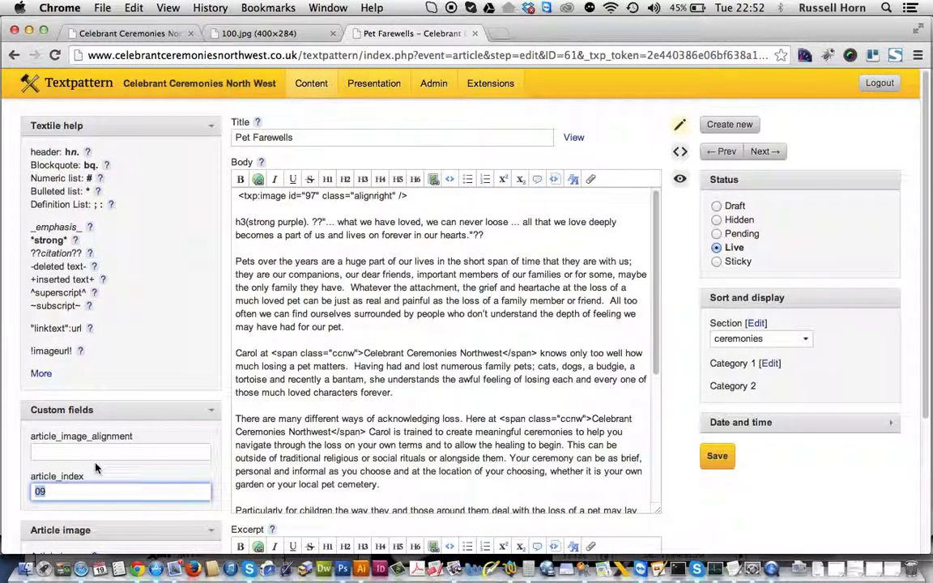
pyautogui.scroll(-3, 122, 486)
pyautogui.scroll(2, 124, 466)
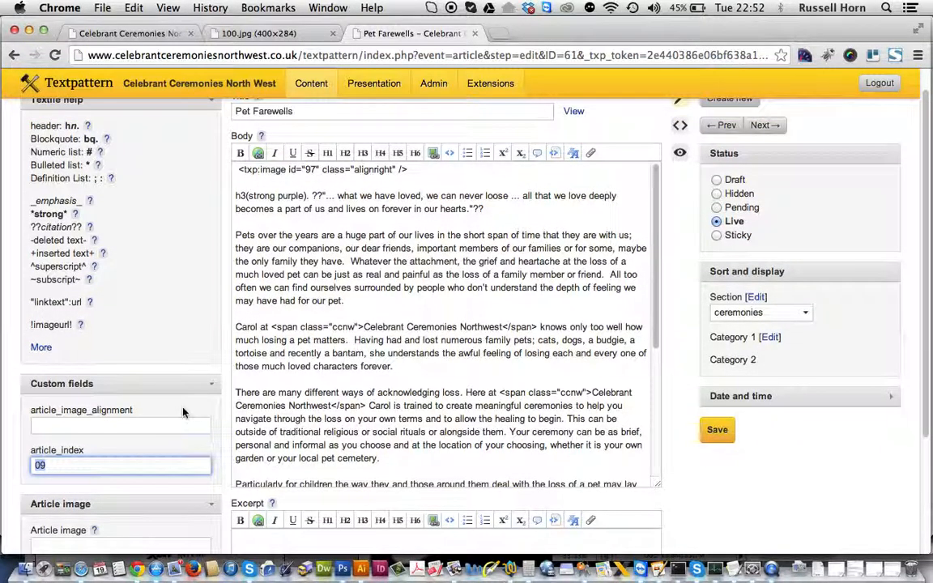
pyautogui.click(133, 33)
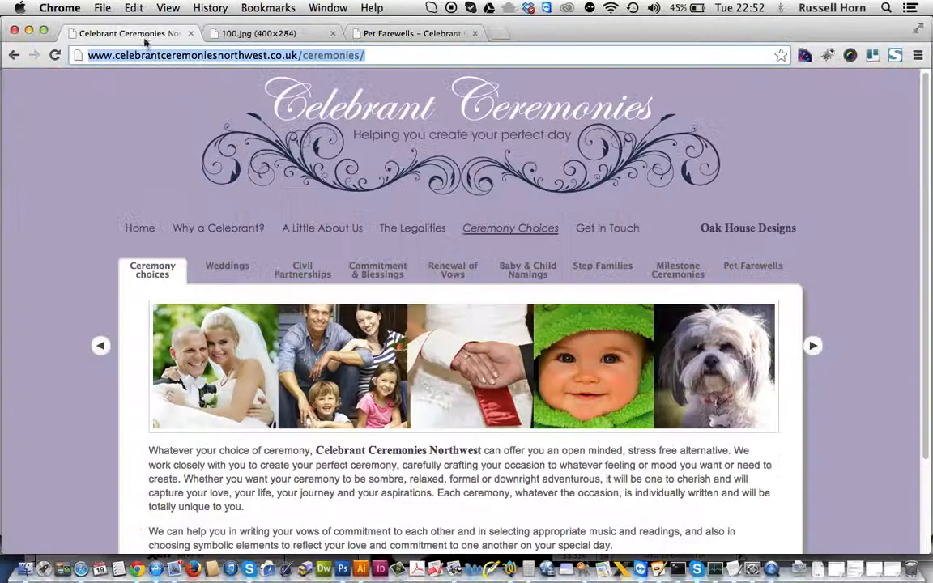